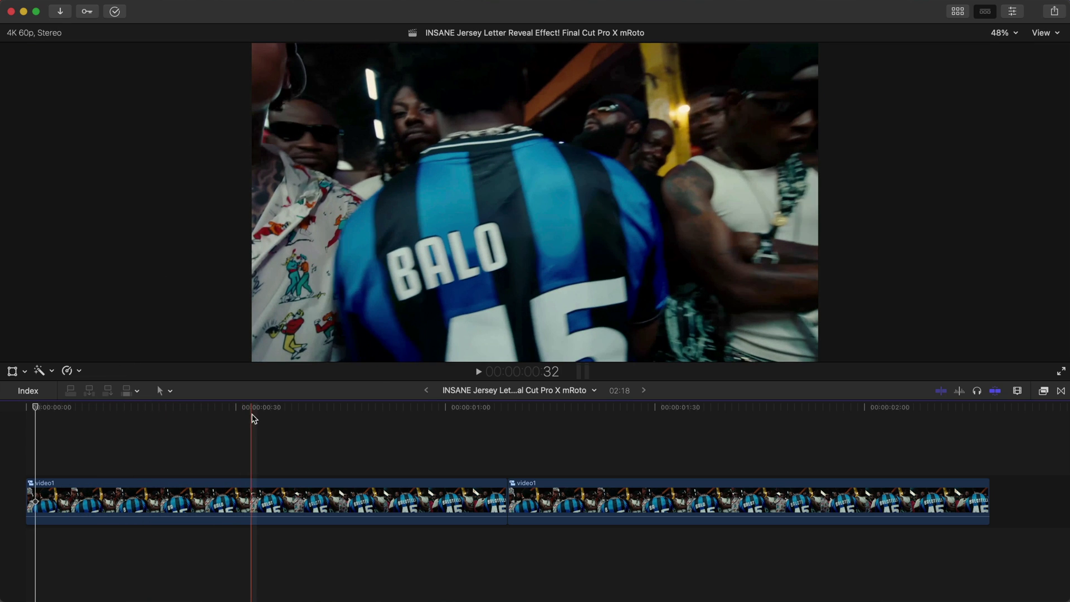
# Preview the opening frames of the jersey letter reveal in the example project
pyautogui.moveTo(117, 407); pyautogui.dragTo(227, 412)
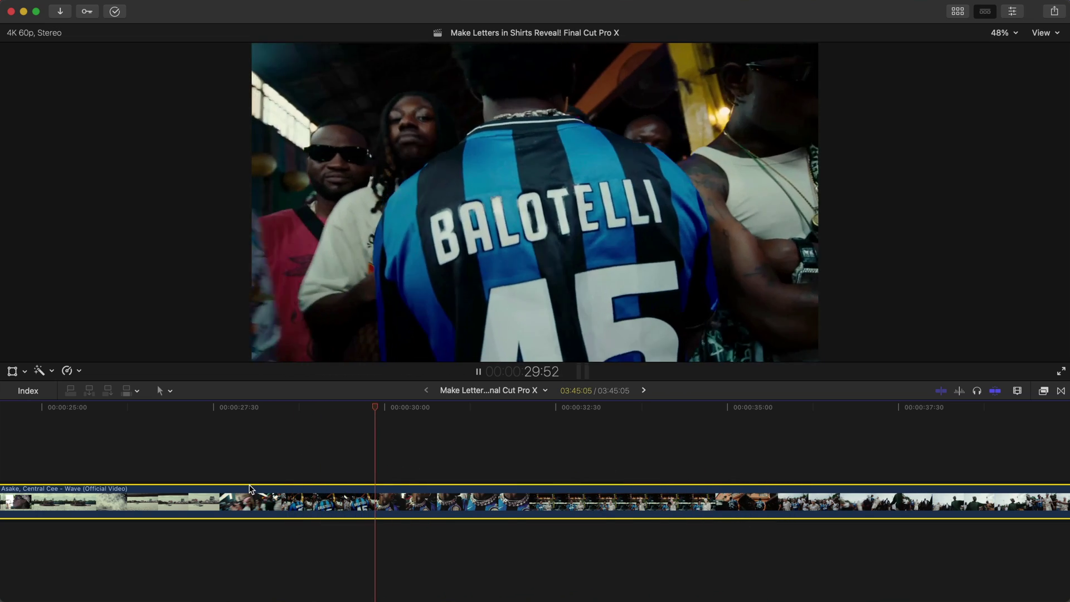
# Split the source video at 28:51 and at the end of the jersey-back shot, just before the necklace close-up
pyautogui.press('space')
pyautogui.click(338, 483)
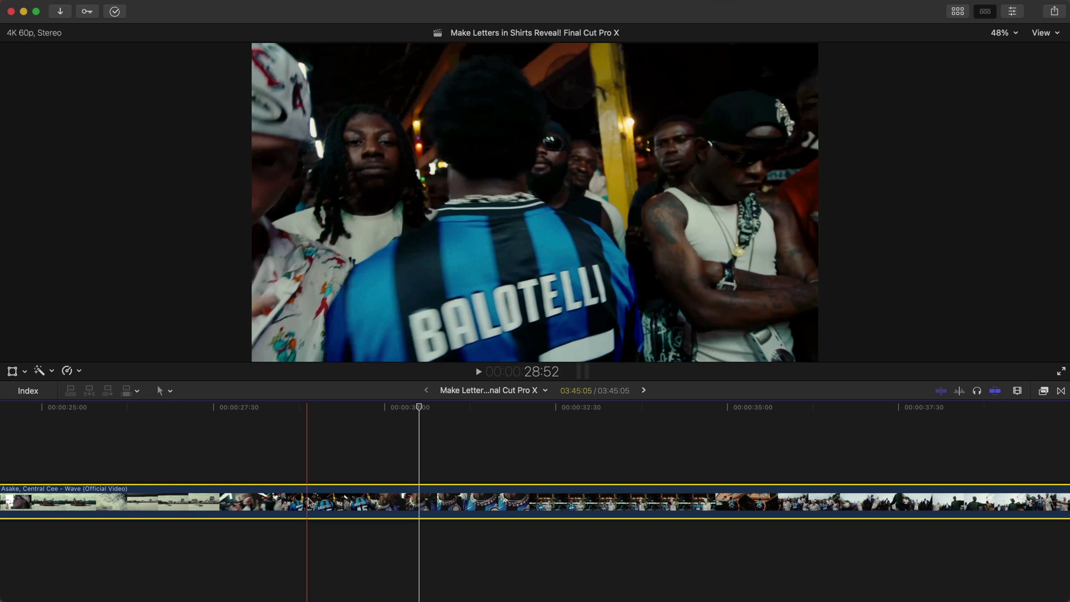
pyautogui.press('super+b')
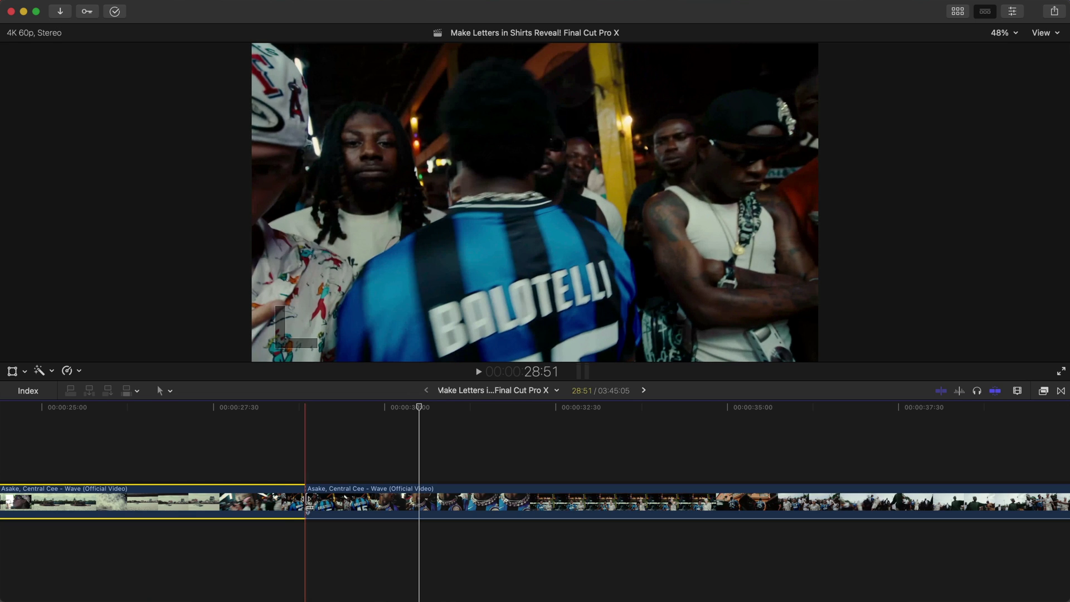
pyautogui.press('super+equal')
pyautogui.click(459, 503)
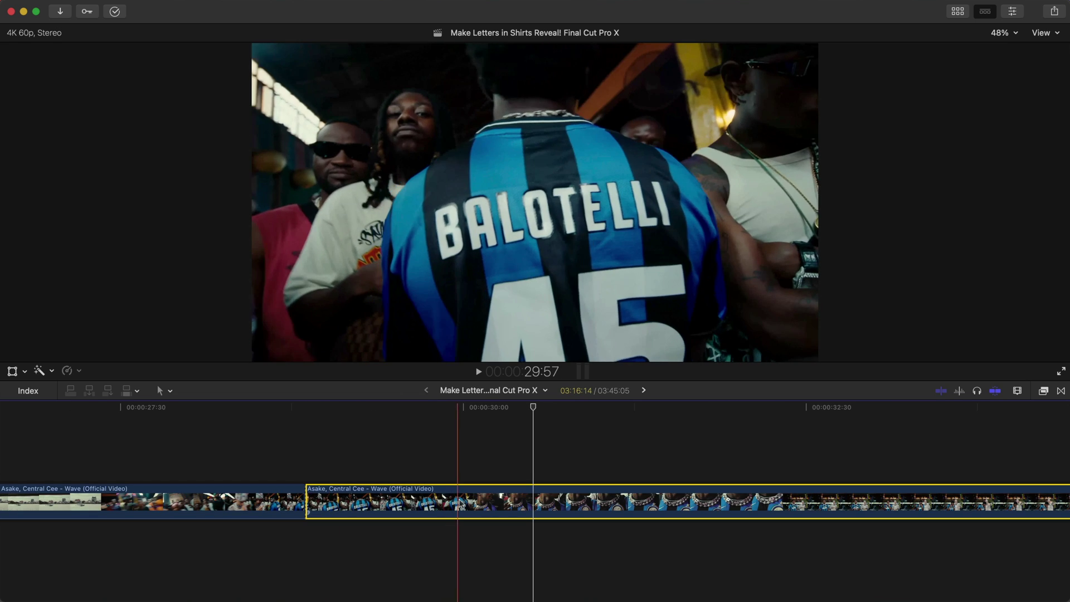
pyautogui.press('super+b')
# Delete the footage before and after the isolated jersey shot and fit the remaining clip in the timeline
pyautogui.click(502, 500)
pyautogui.keyDown('super'); pyautogui.click(264, 514); pyautogui.keyUp('super')
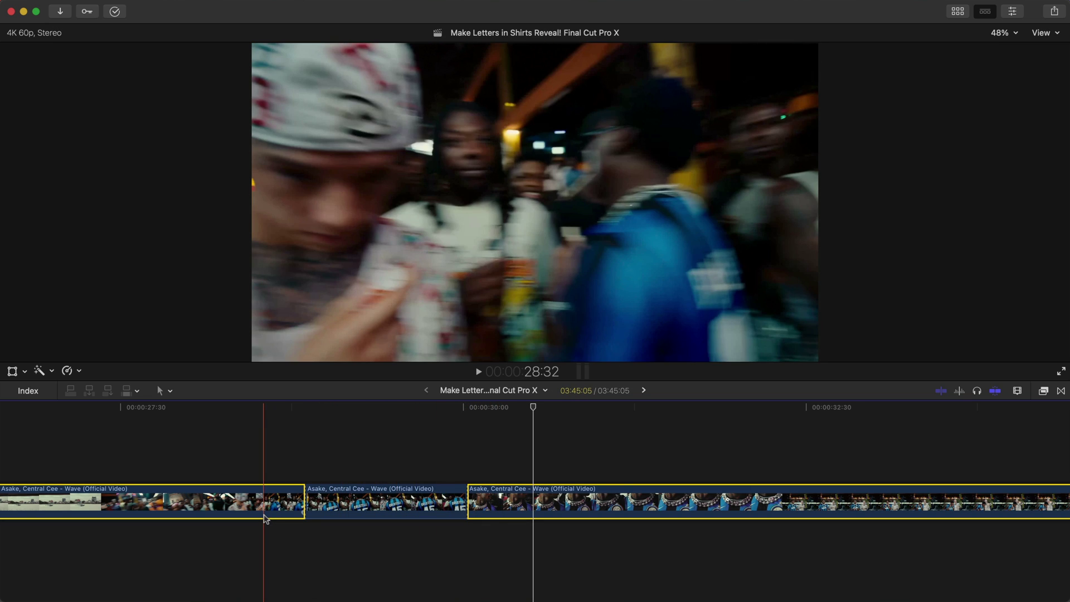
pyautogui.click(308, 461)
pyautogui.click(268, 494)
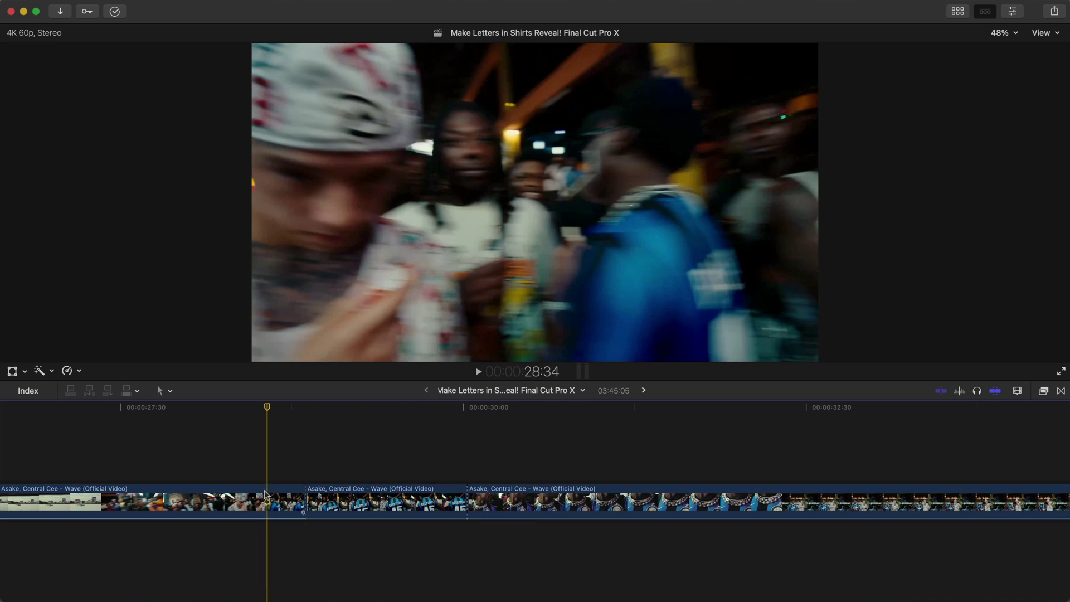
pyautogui.keyDown('super'); pyautogui.click(519, 499); pyautogui.keyUp('super')
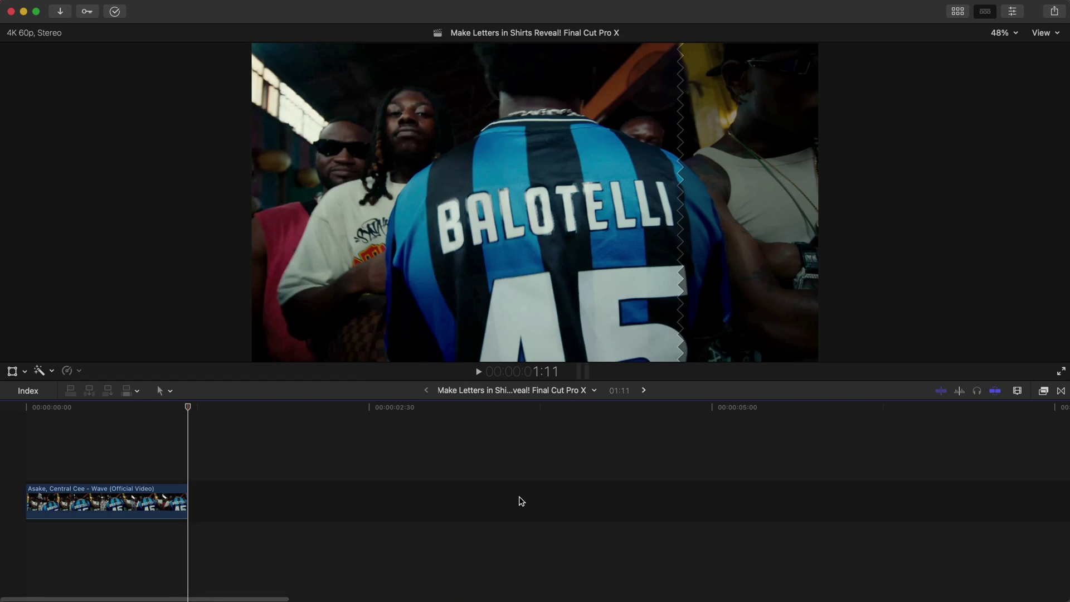
pyautogui.hotkey('shift', 'z')
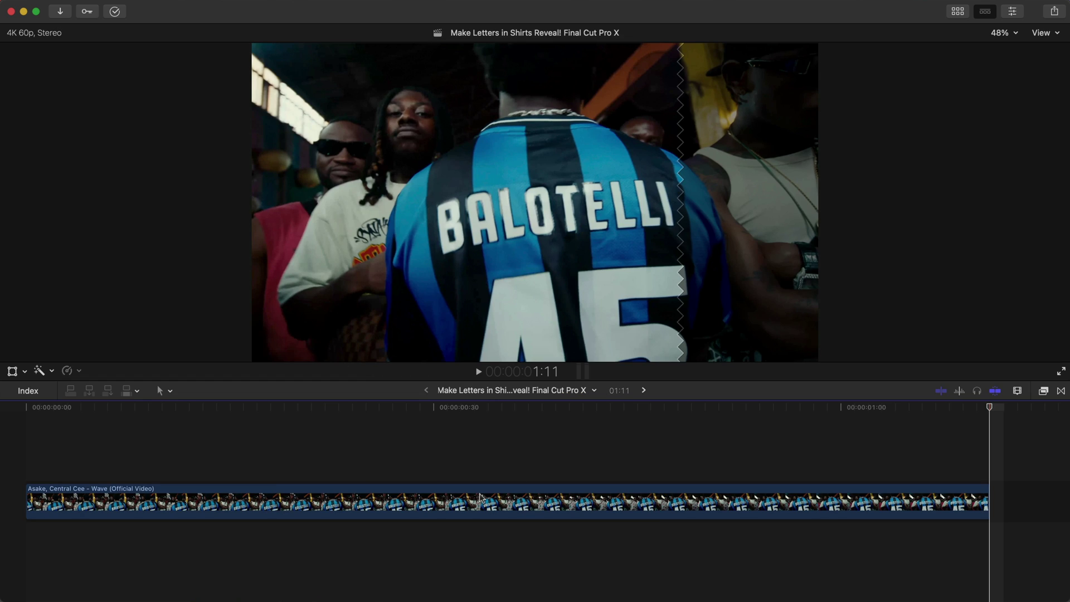
# Create a compound clip named "main video" from the trimmed jersey clip in the June 20 2024 event
pyautogui.click(82, 516)
pyautogui.moveTo(84, 408); pyautogui.dragTo(5, 426)
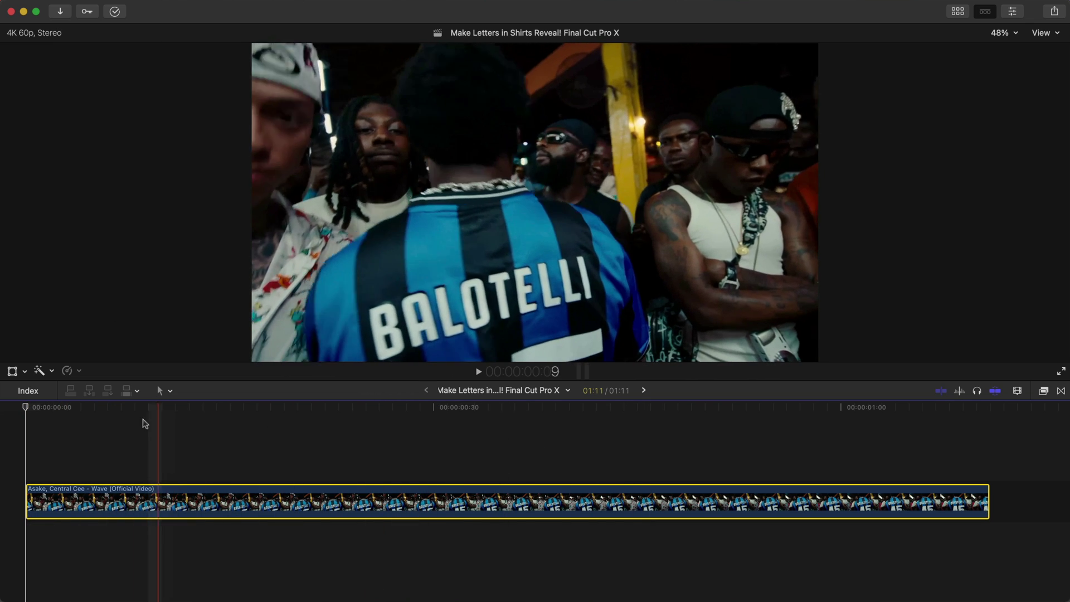
pyautogui.click(99, 1)
pyautogui.click(31, 129)
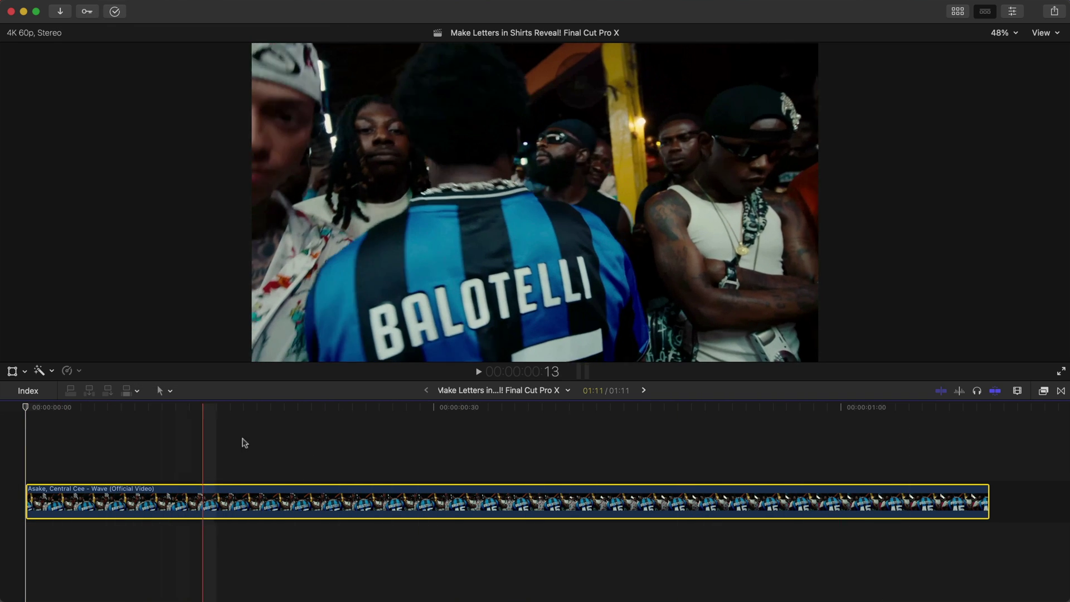
pyautogui.rightClick(229, 490)
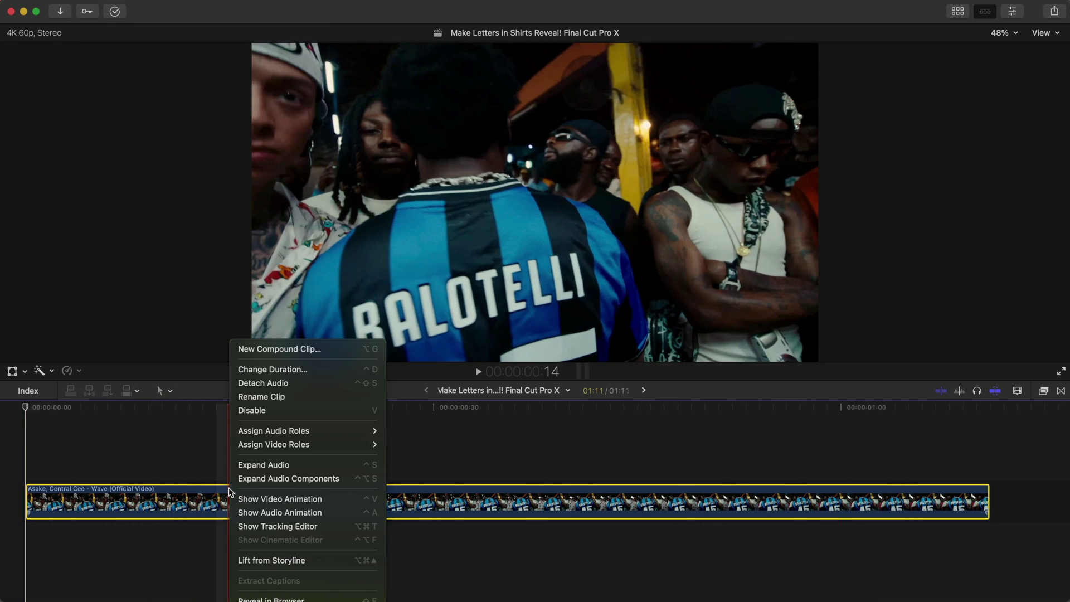
pyautogui.click(263, 350)
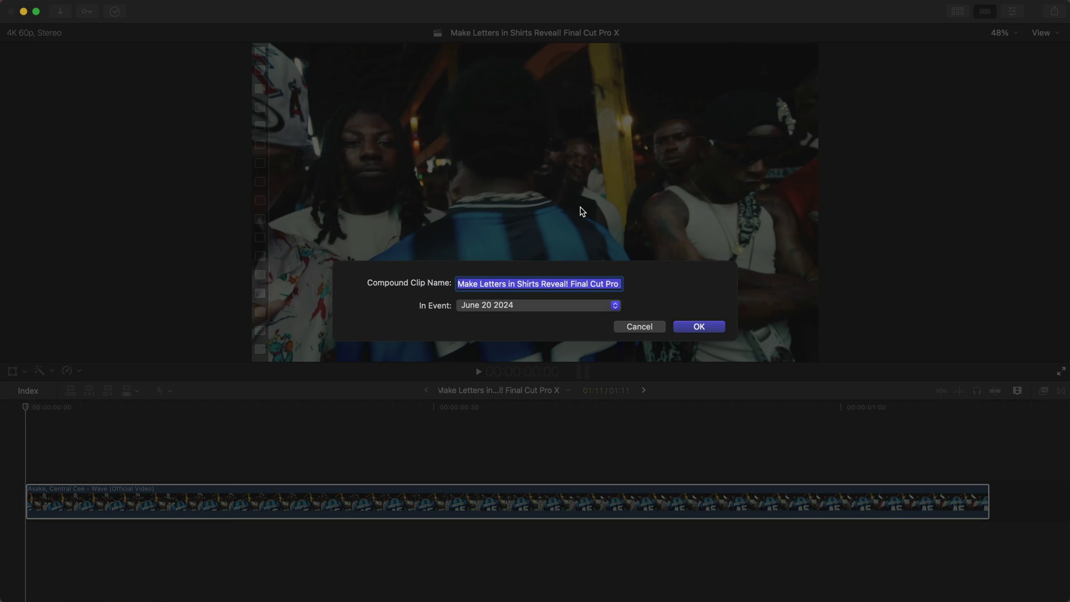
pyautogui.write('1')
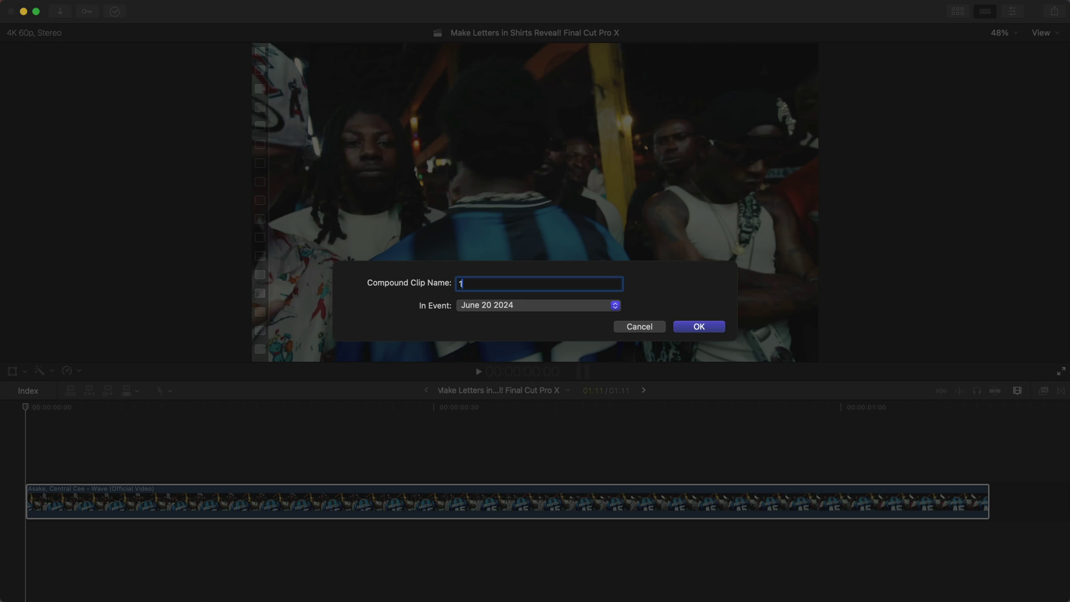
pyautogui.write('main video')
pyautogui.press('Return')
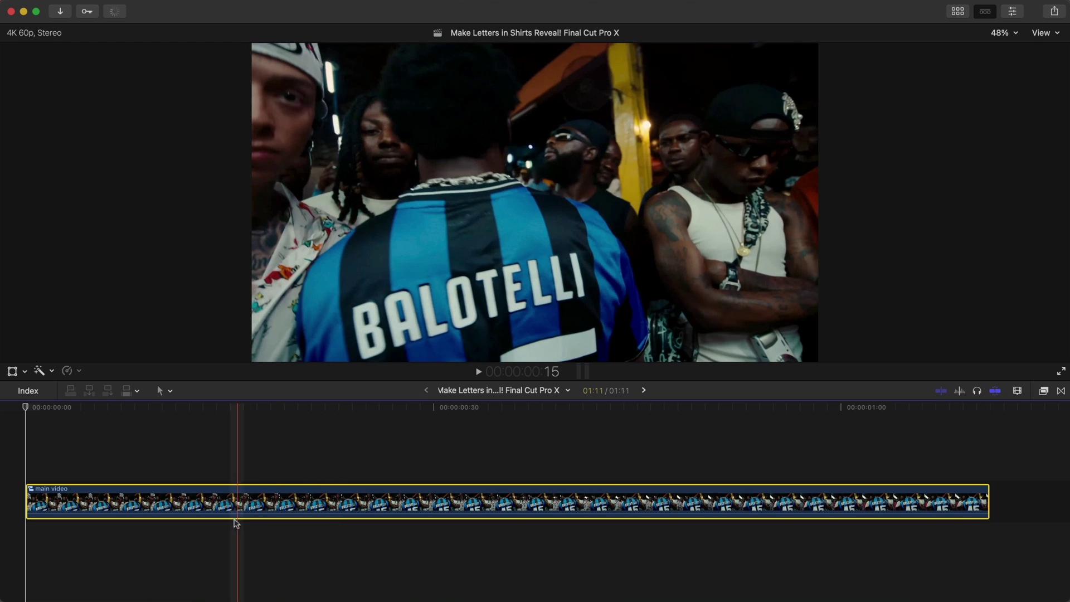
# Open the main video compound clip and play part of its contents
pyautogui.doubleClick(207, 503)
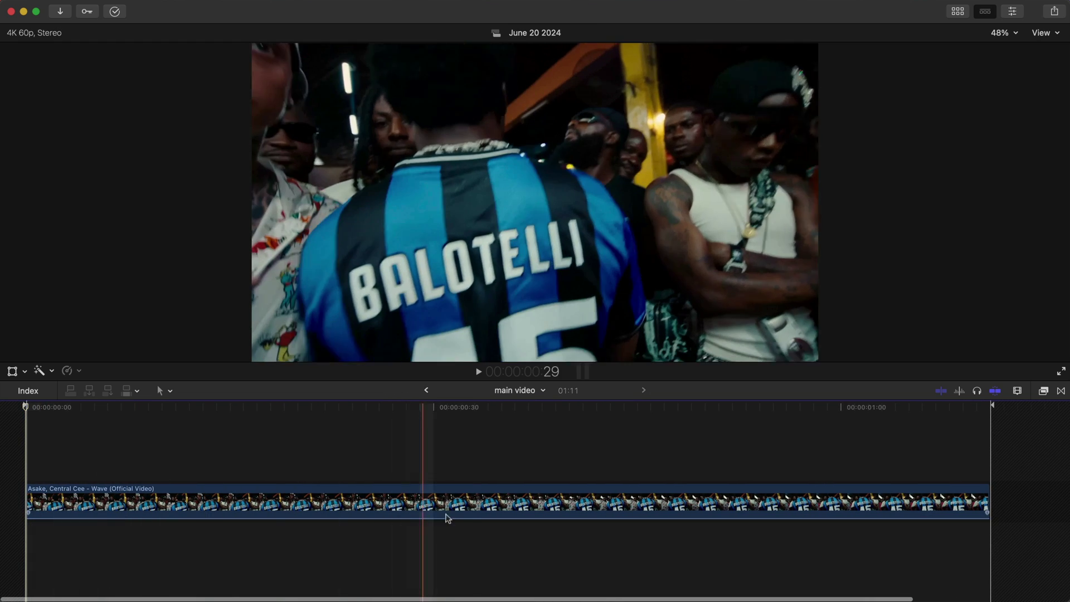
pyautogui.press('space')
pyautogui.press('space')
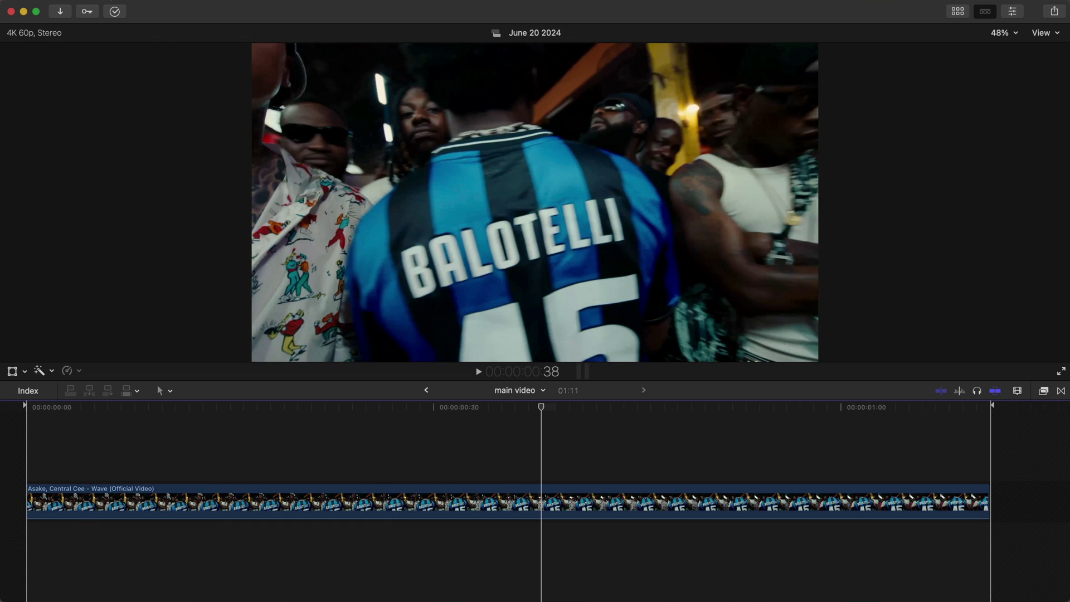
# Configure a file export of main video with Video Only format and H.264 codec, and dismiss the export dialog
pyautogui.click(109, 0)
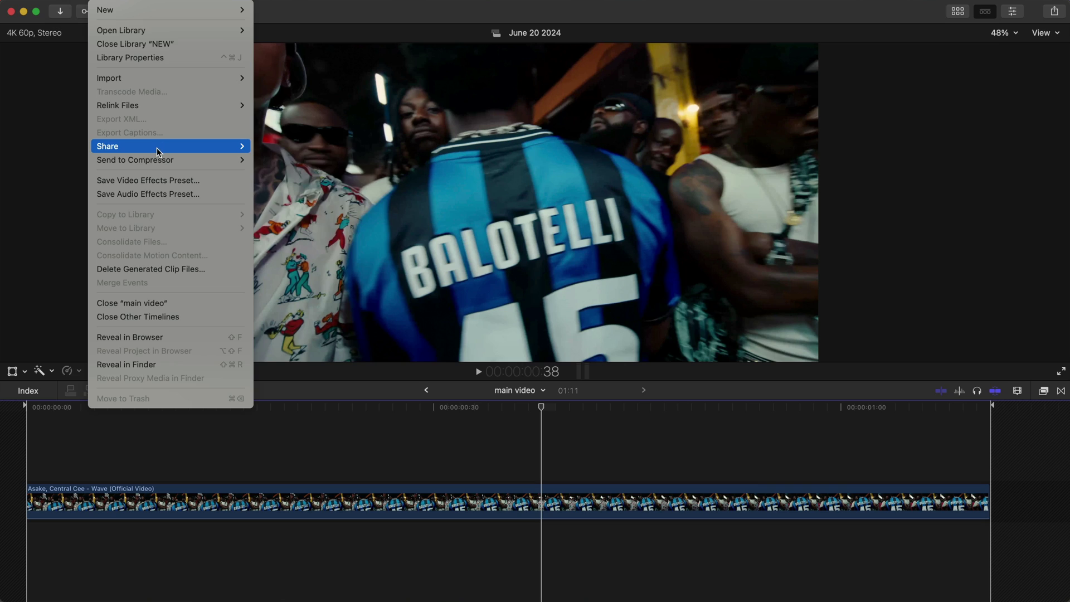
pyautogui.moveTo(156, 148)
pyautogui.click(361, 157)
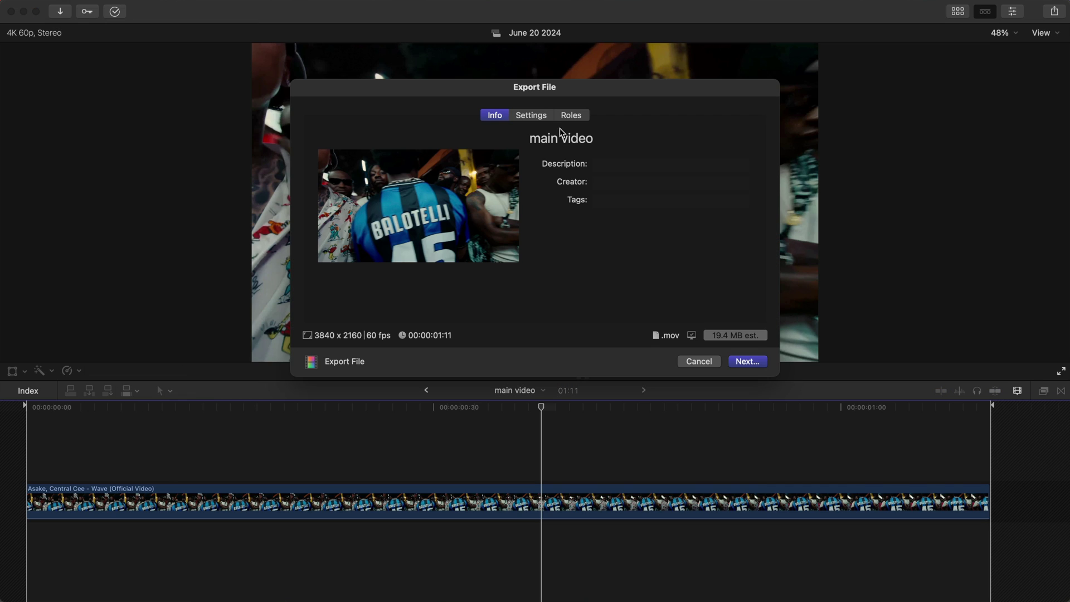
pyautogui.click(531, 115)
pyautogui.click(624, 164)
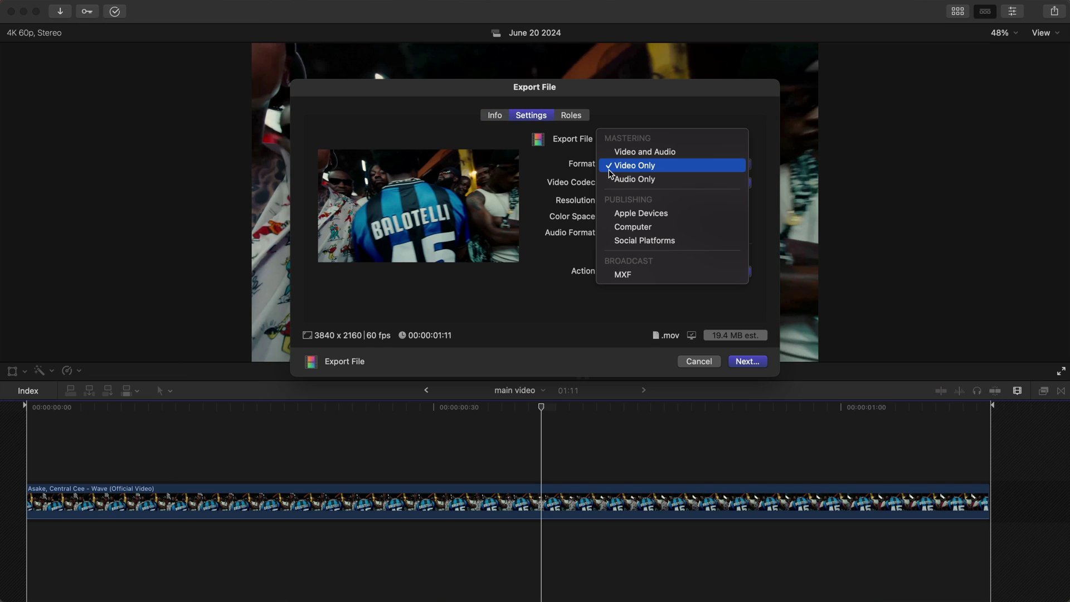
pyautogui.click(609, 165)
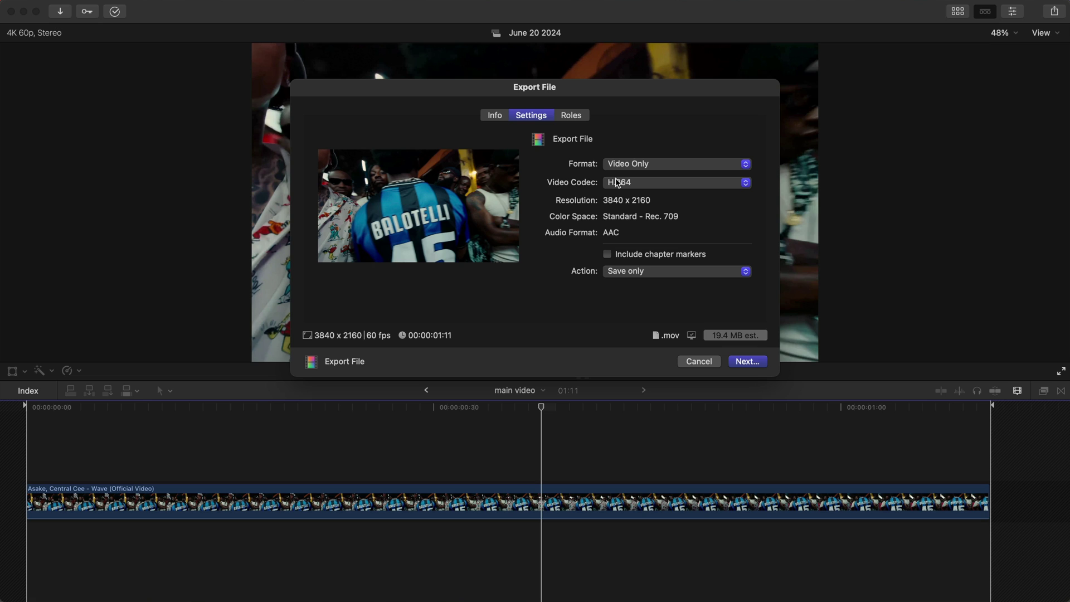
pyautogui.click(617, 184)
pyautogui.click(617, 185)
pyautogui.click(616, 186)
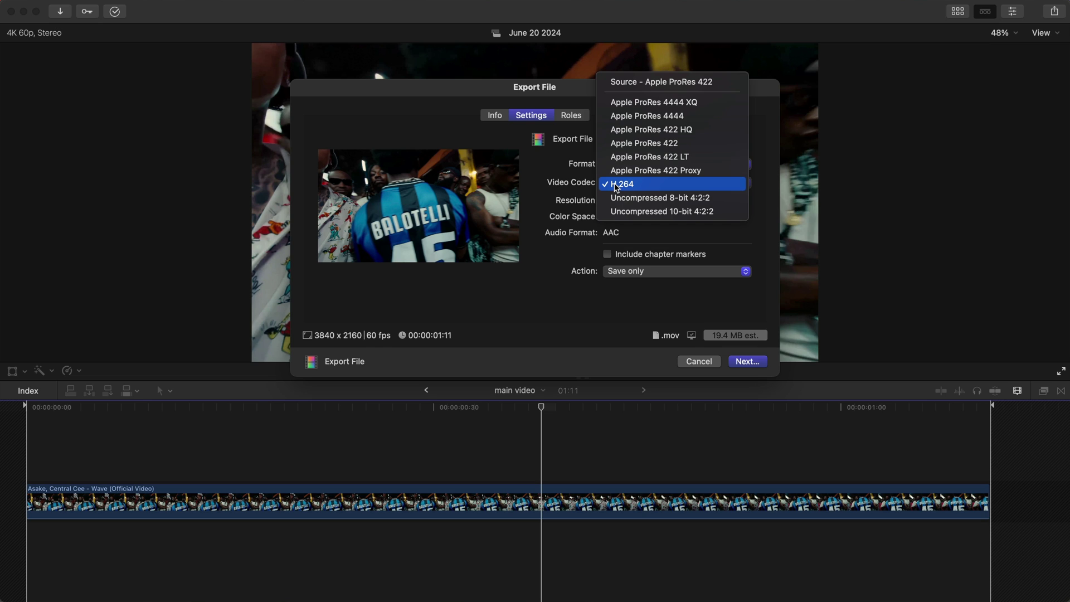
pyautogui.click(641, 186)
pyautogui.click(661, 184)
pyautogui.click(641, 185)
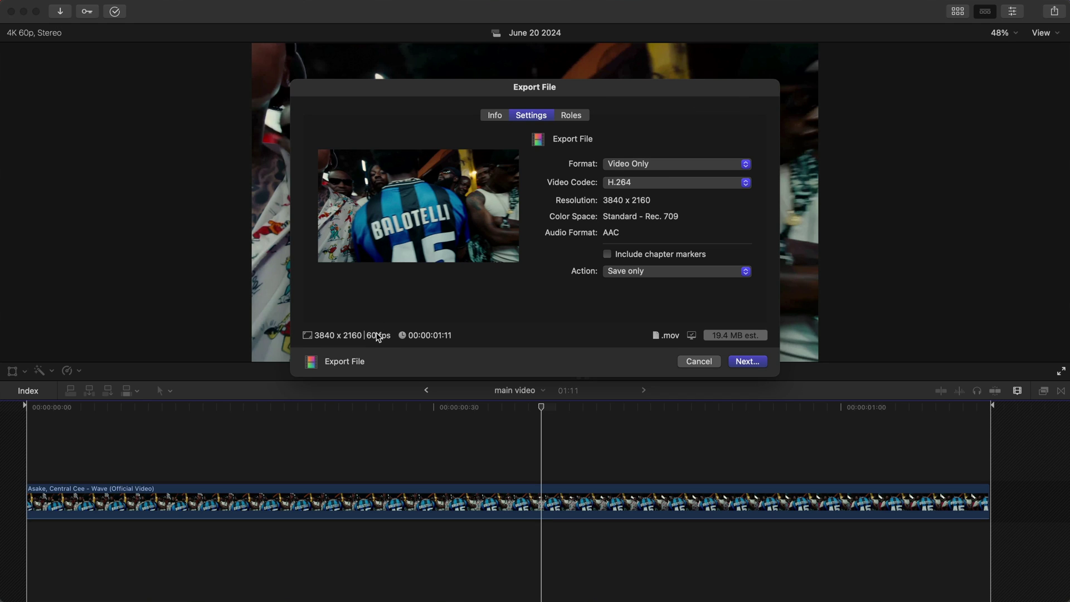
pyautogui.press('Escape')
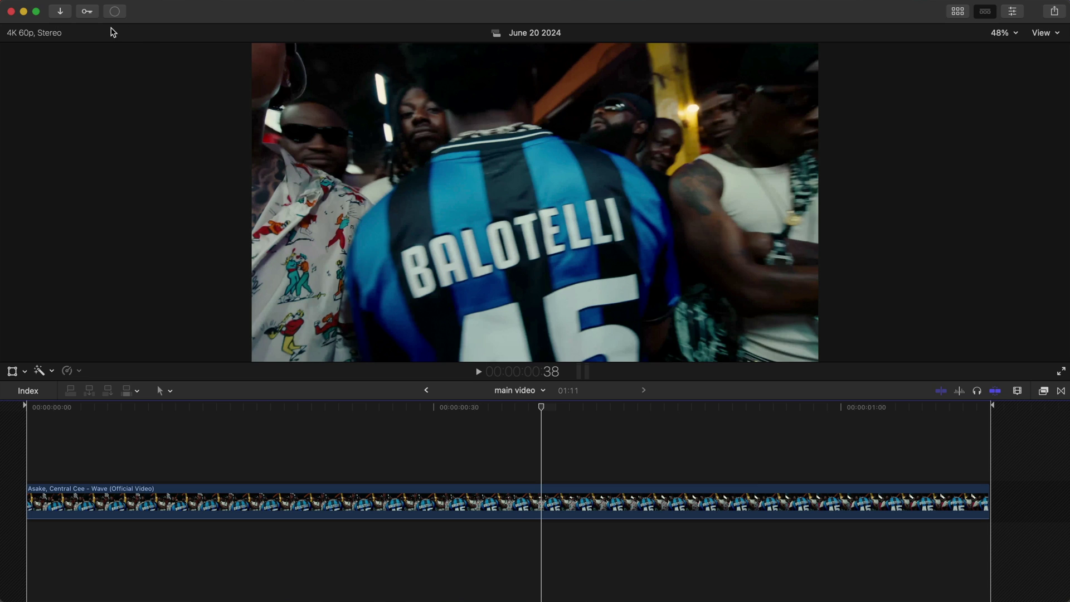
# Return to the parent project and rename its jersey clip "original"
pyautogui.click(426, 390)
pyautogui.click(301, 502)
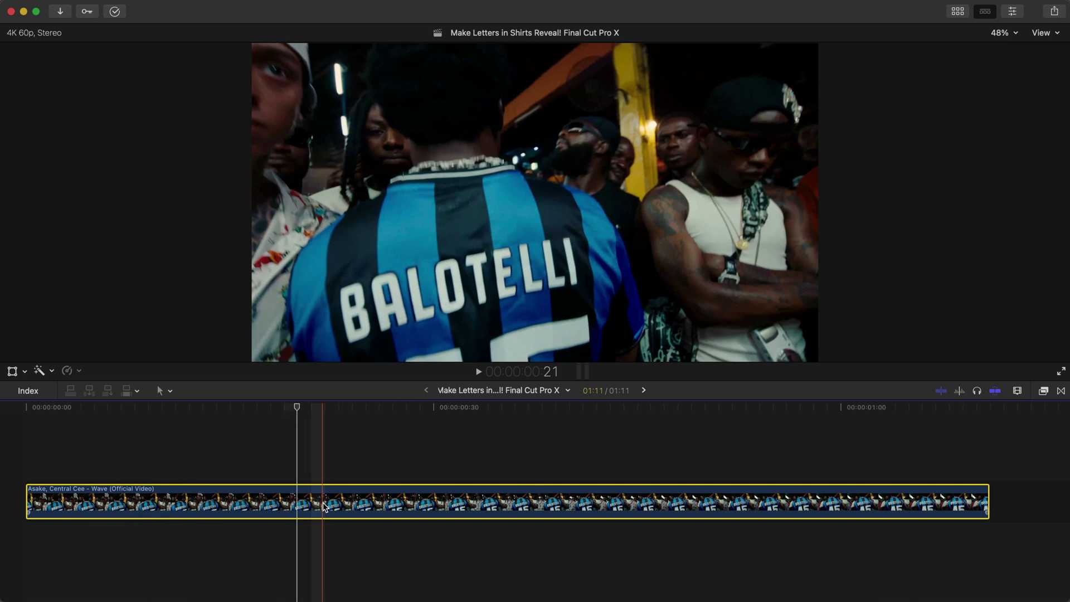
pyautogui.rightClick(373, 502)
pyautogui.click(406, 396)
pyautogui.write('original')
pyautogui.press('Return')
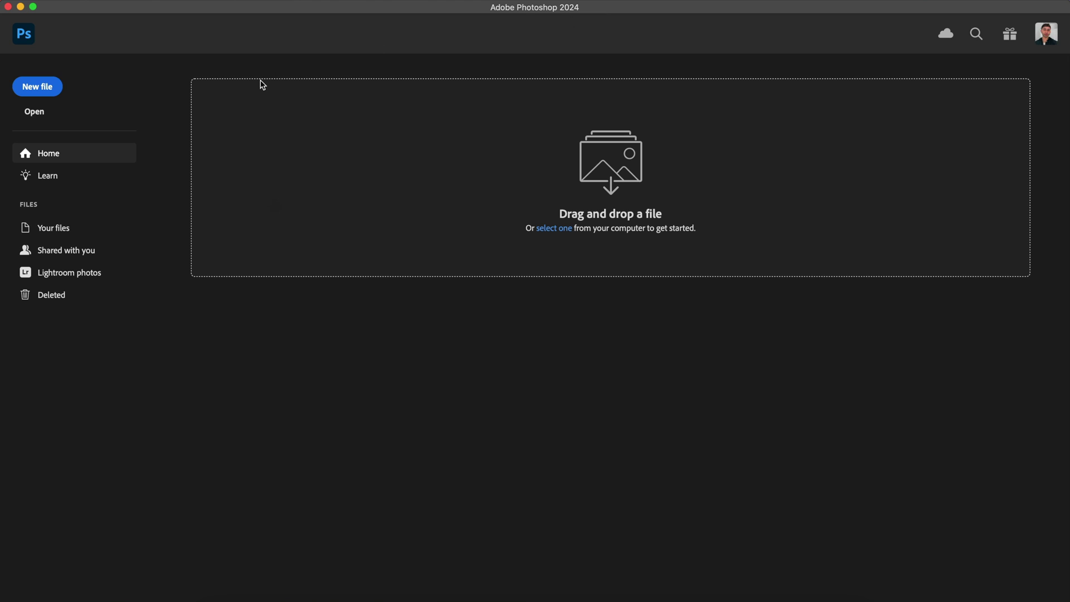
# Switch to Photoshop, open main video.mov from the Desktop in Video format, and make sure the Timeline is displayed
pyautogui.click(34, 112)
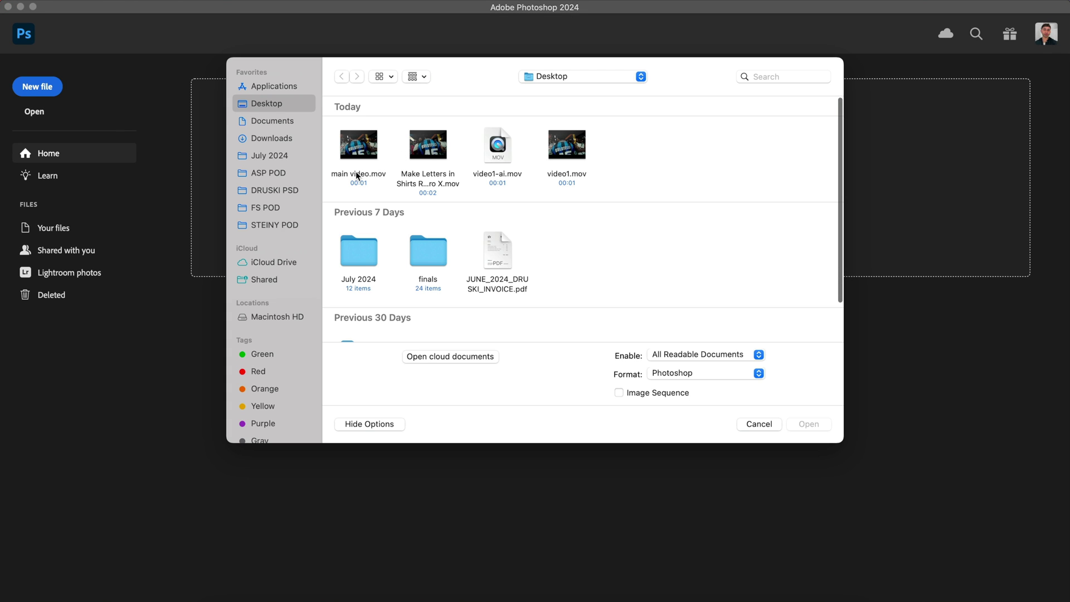
pyautogui.click(366, 176)
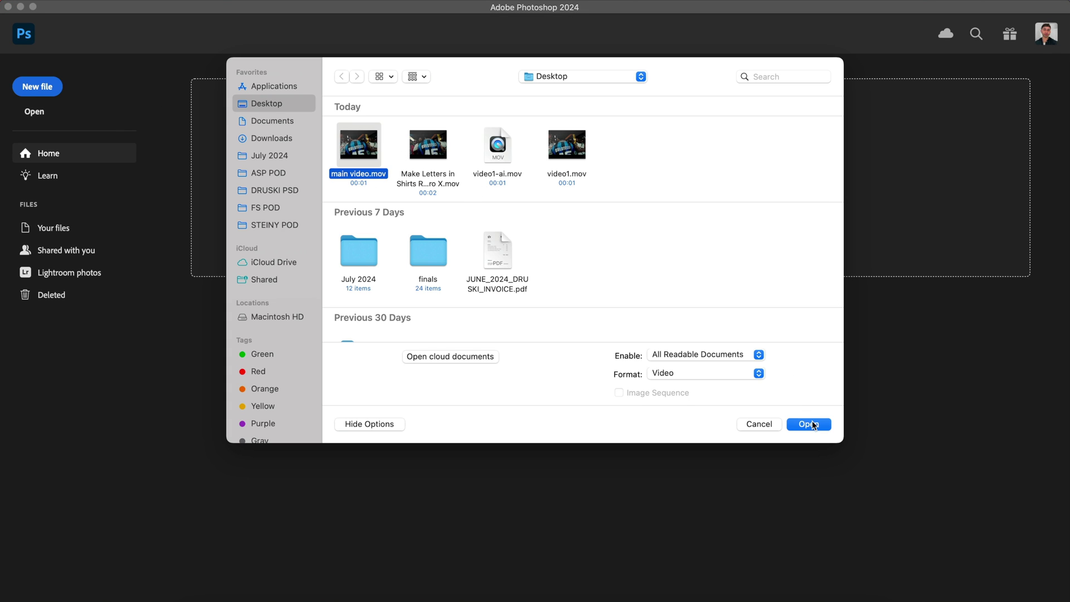
pyautogui.click(727, 375)
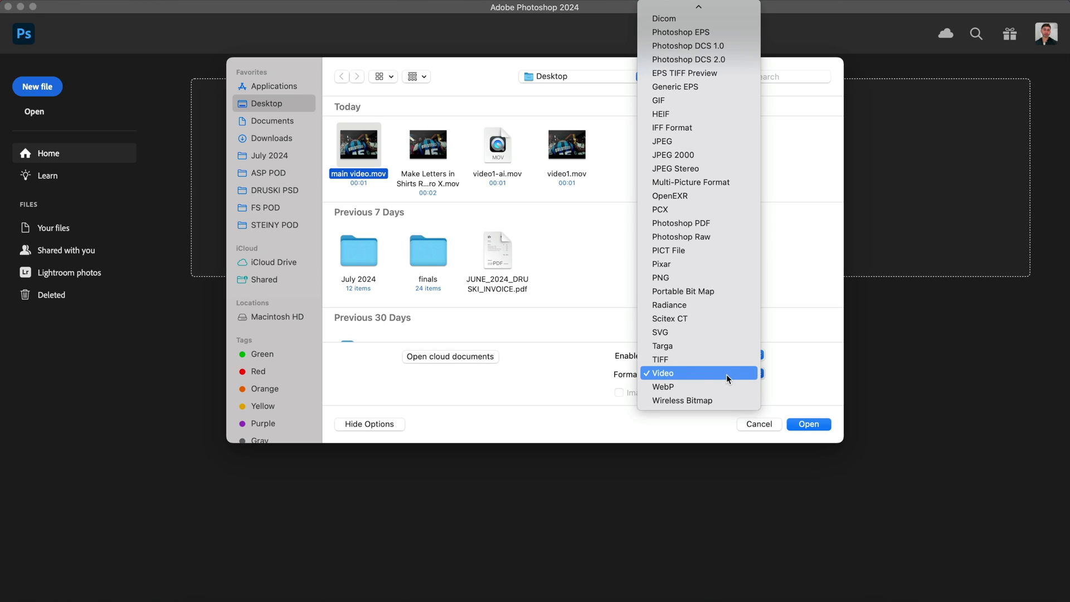
pyautogui.click(599, 403)
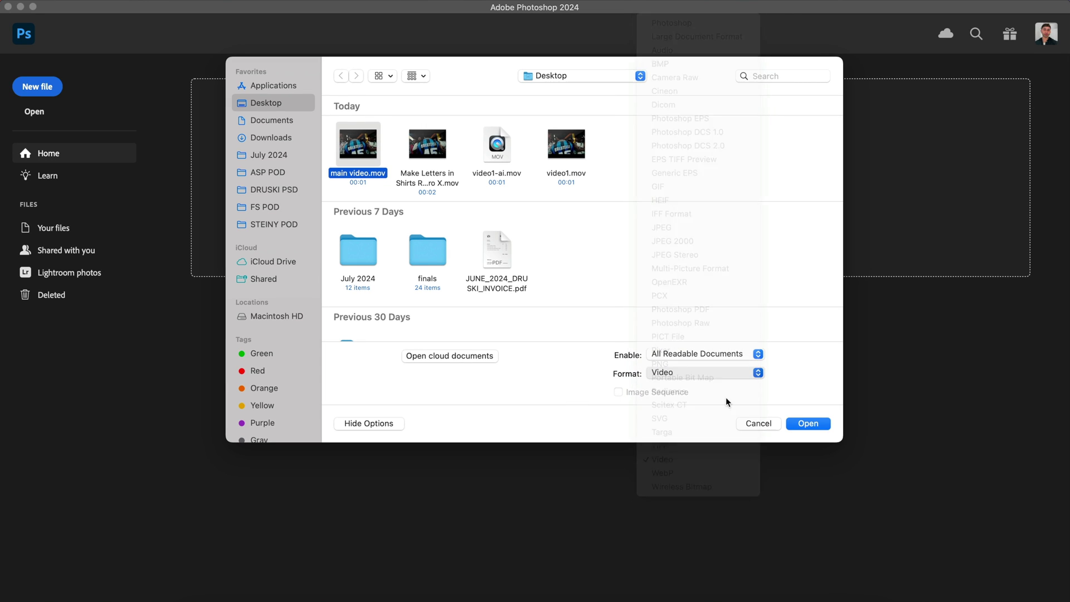
pyautogui.click(800, 419)
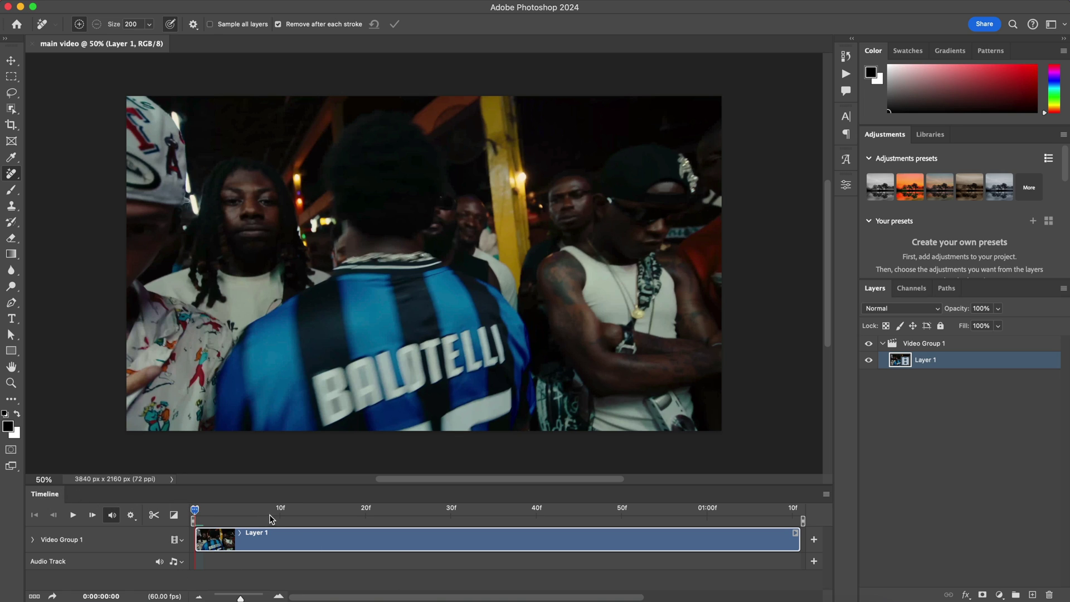
pyautogui.click(402, 2)
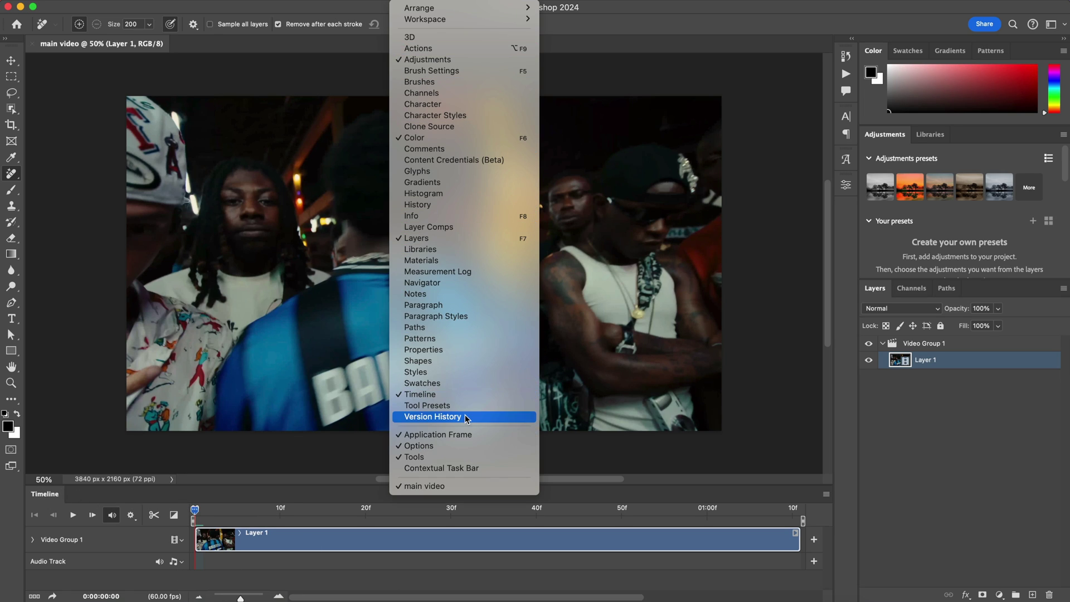
pyautogui.click(478, 399)
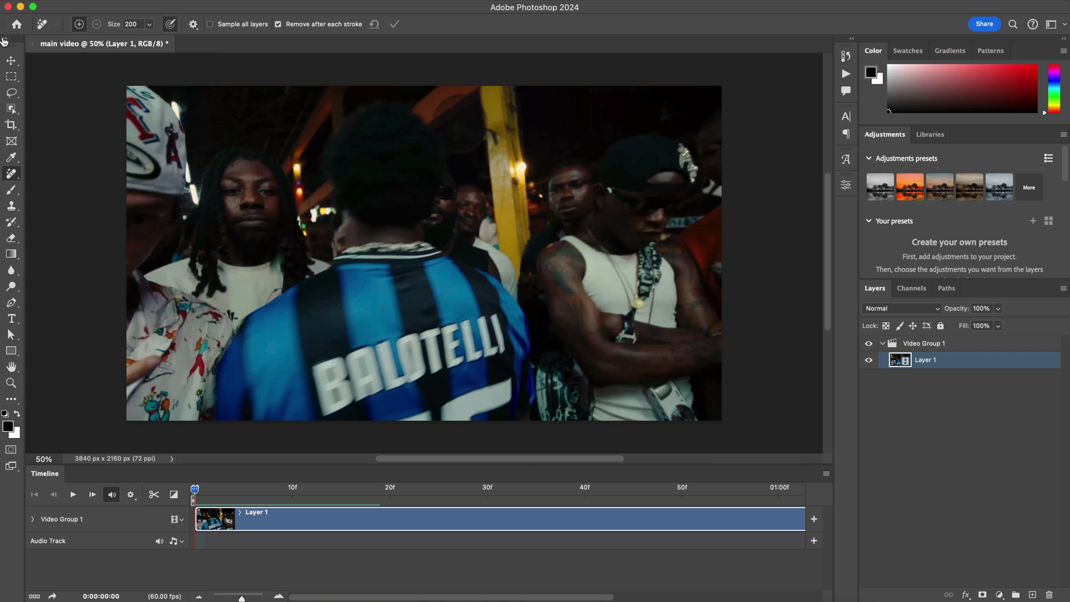
# Activate the Spot Healing Brush Tool, keeping the tools arranged in a single column
pyautogui.click(4, 39)
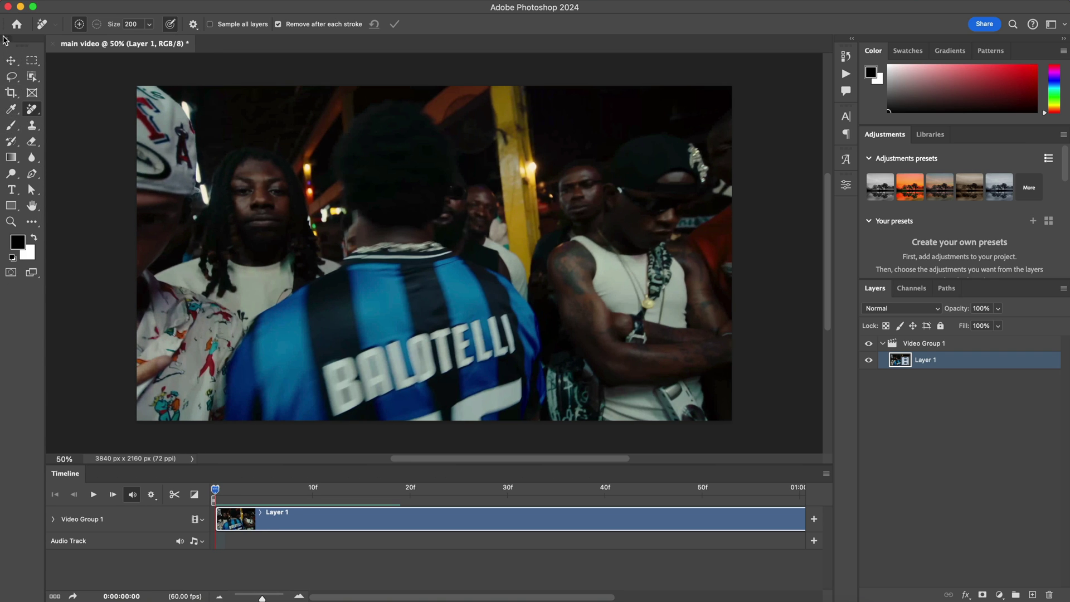
pyautogui.click(4, 39)
pyautogui.rightClick(12, 174)
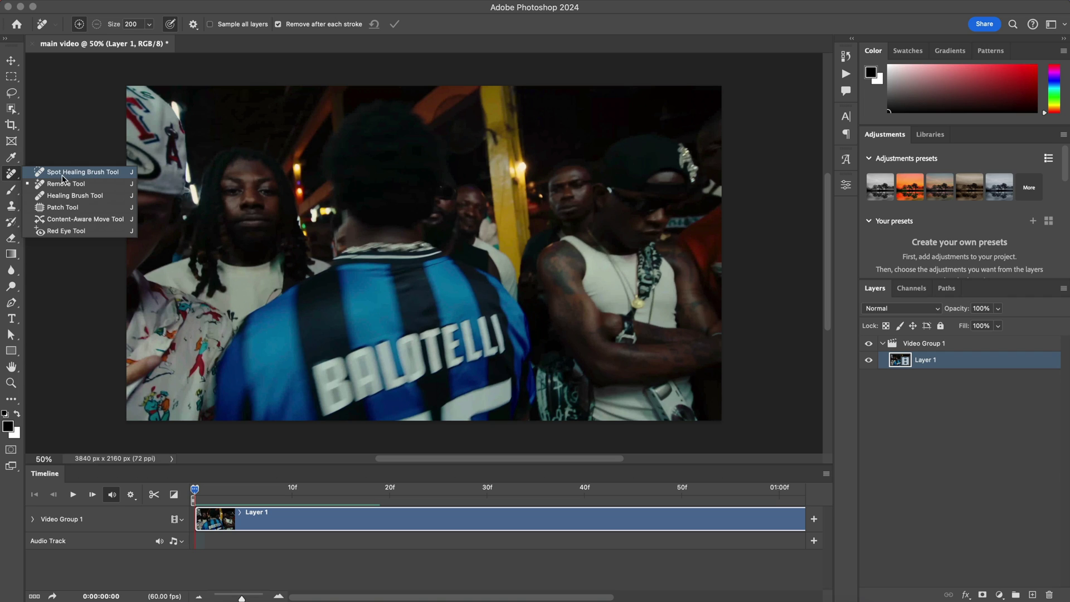
pyautogui.click(83, 172)
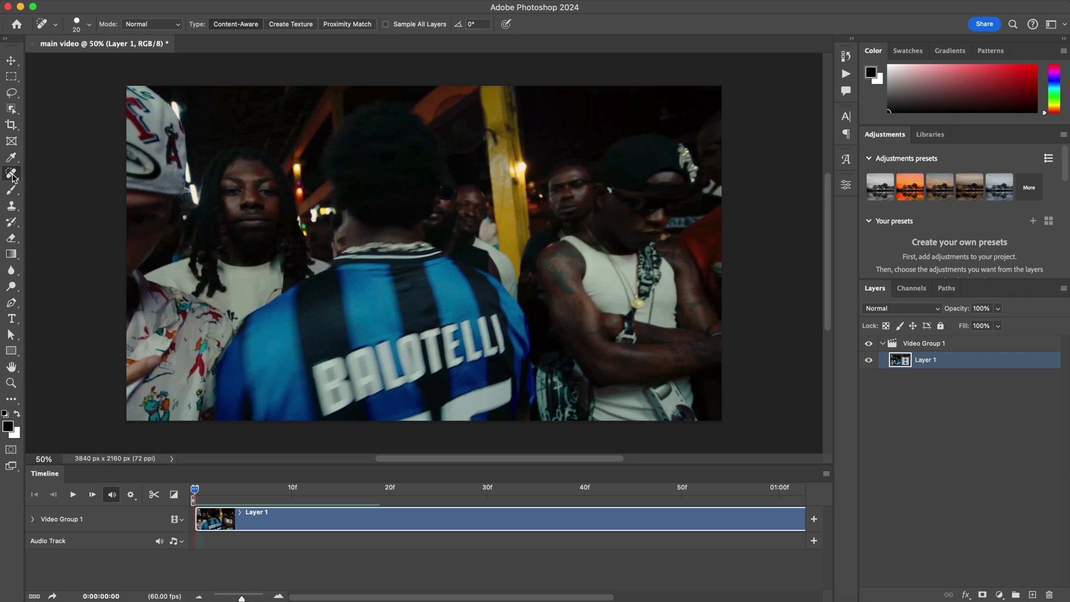
# Remove the BALOTELLI lettering from the jersey in the first frame with the Remove Tool at size 200
pyautogui.click(12, 174)
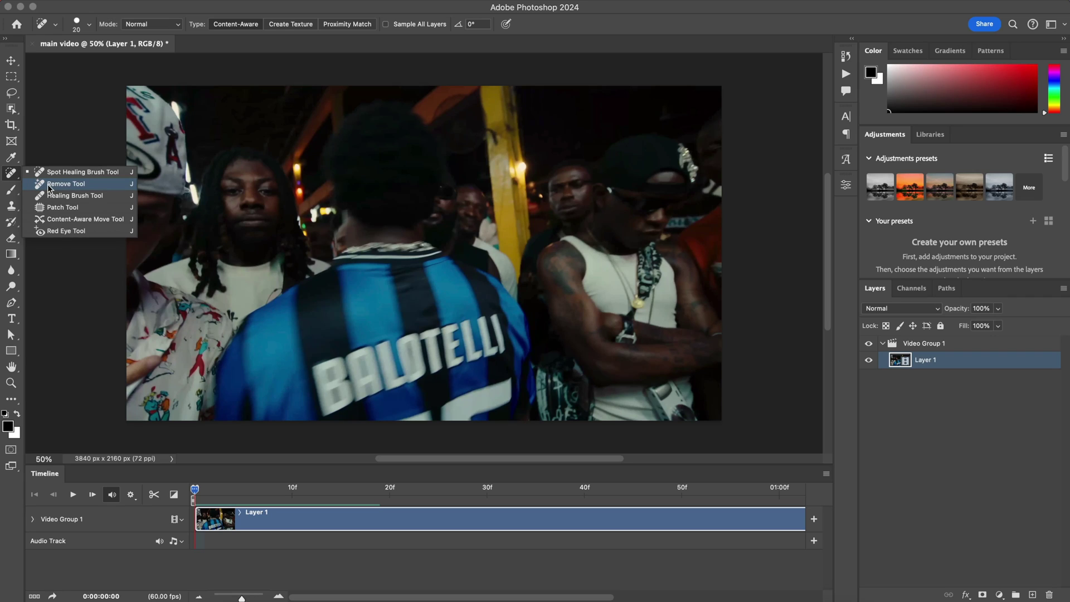
pyautogui.click(66, 184)
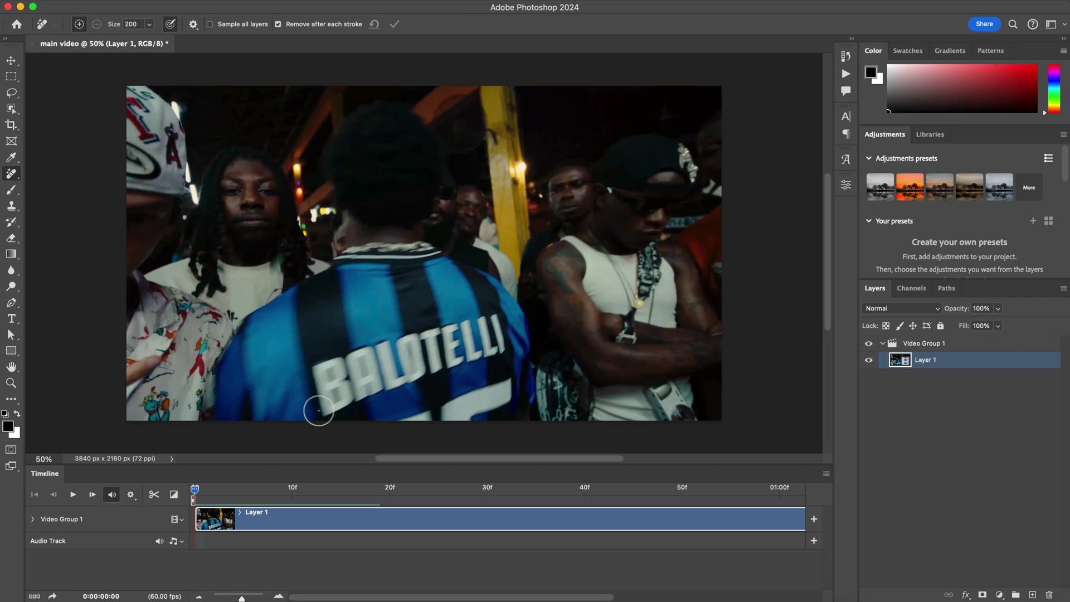
pyautogui.moveTo(315, 416)
pyautogui.mouseDown()
pyautogui.moveTo(308, 377)
pyautogui.moveTo(393, 345)
pyautogui.moveTo(495, 324)
pyautogui.moveTo(504, 345)
pyautogui.moveTo(352, 381)
pyautogui.moveTo(336, 397)
pyautogui.moveTo(383, 393)
pyautogui.moveTo(493, 348)
pyautogui.moveTo(329, 407)
pyautogui.moveTo(327, 378)
pyautogui.moveTo(407, 333)
pyautogui.moveTo(491, 323)
pyautogui.moveTo(498, 336)
pyautogui.moveTo(341, 400)
pyautogui.mouseUp()
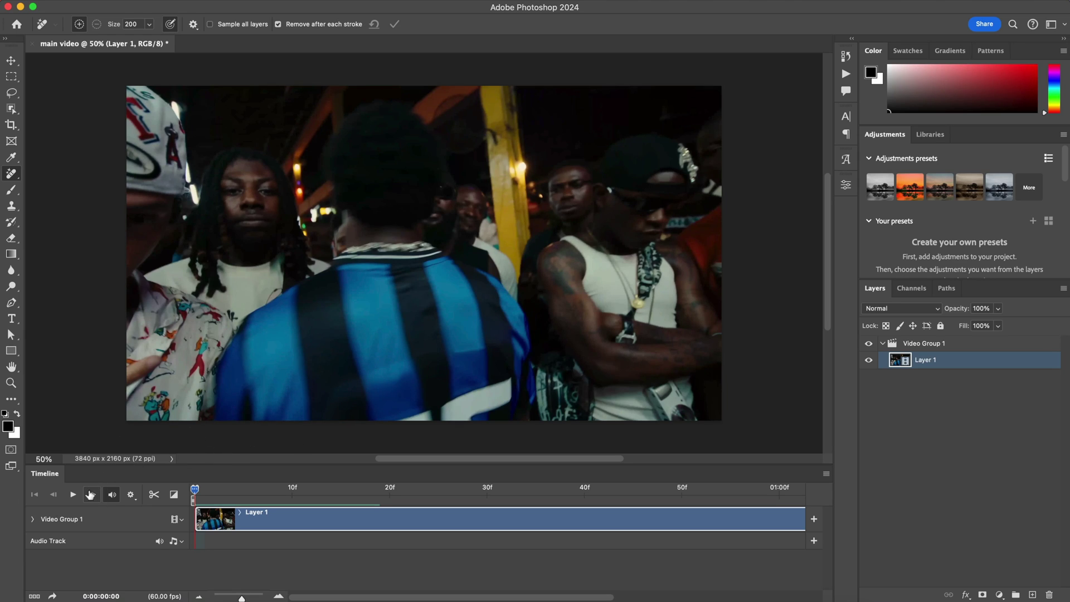
# Advance frame by frame and remove the BALOTELLI lettering from the jersey in each of the following frames
pyautogui.click(93, 495)
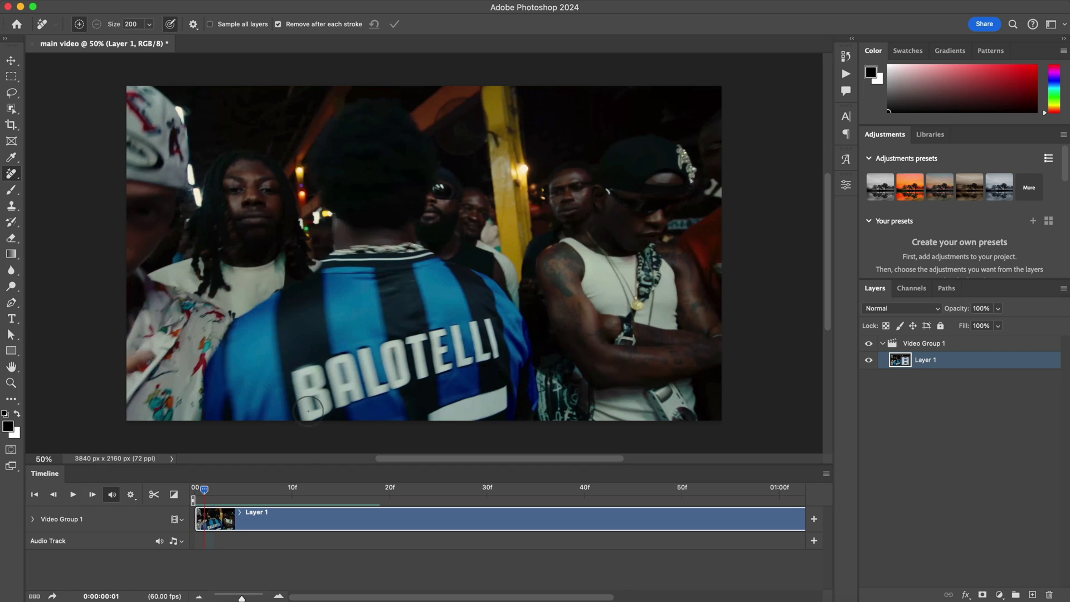
pyautogui.moveTo(303, 418)
pyautogui.mouseDown()
pyautogui.moveTo(279, 372)
pyautogui.moveTo(390, 341)
pyautogui.moveTo(372, 339)
pyautogui.mouseUp()
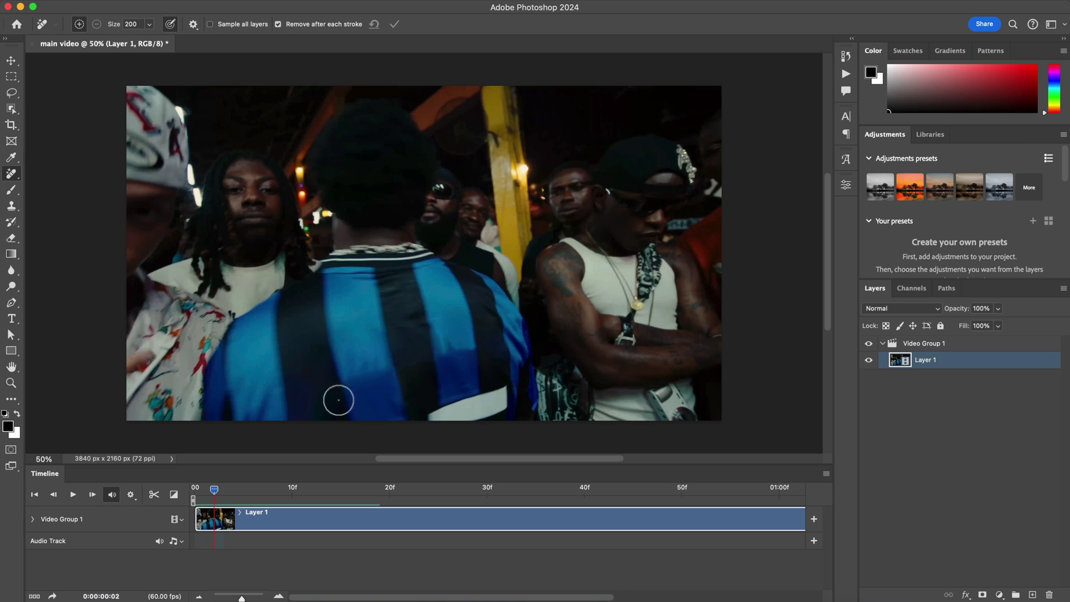
pyautogui.press('Right')
pyautogui.moveTo(299, 411)
pyautogui.mouseDown()
pyautogui.moveTo(302, 379)
pyautogui.moveTo(489, 343)
pyautogui.moveTo(472, 361)
pyautogui.moveTo(306, 408)
pyautogui.mouseUp()
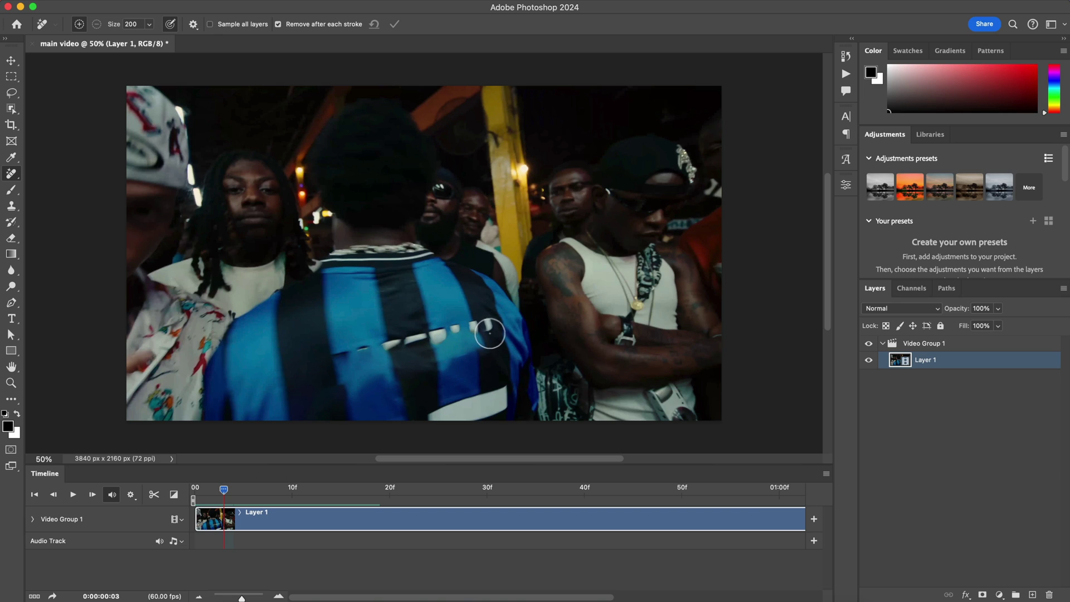
pyautogui.moveTo(490, 326)
pyautogui.mouseDown()
pyautogui.moveTo(338, 362)
pyautogui.moveTo(403, 364)
pyautogui.moveTo(480, 341)
pyautogui.moveTo(441, 356)
pyautogui.mouseUp()
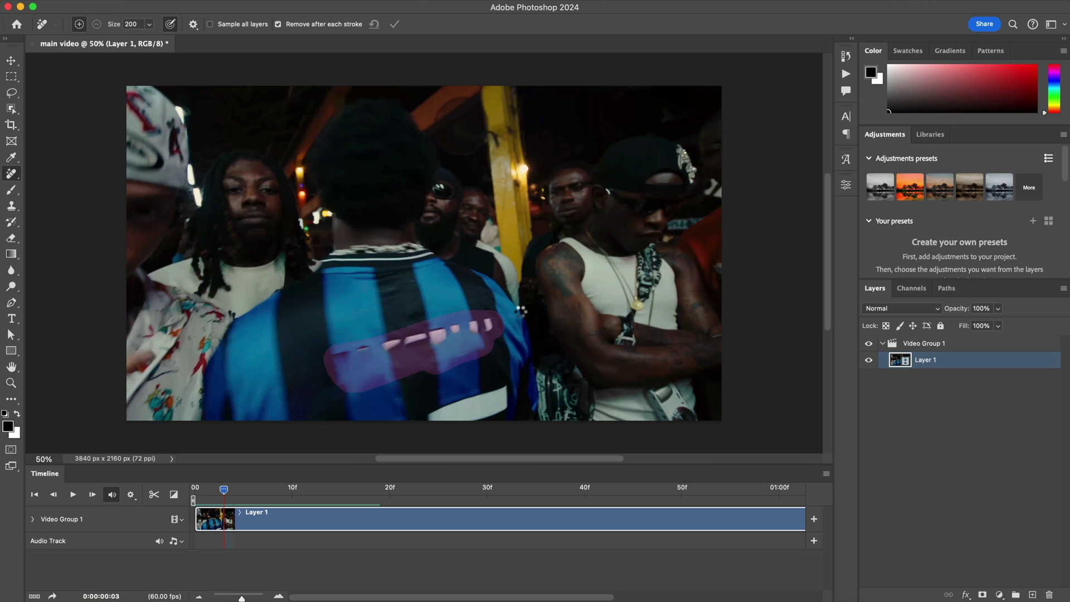
pyautogui.click(92, 496)
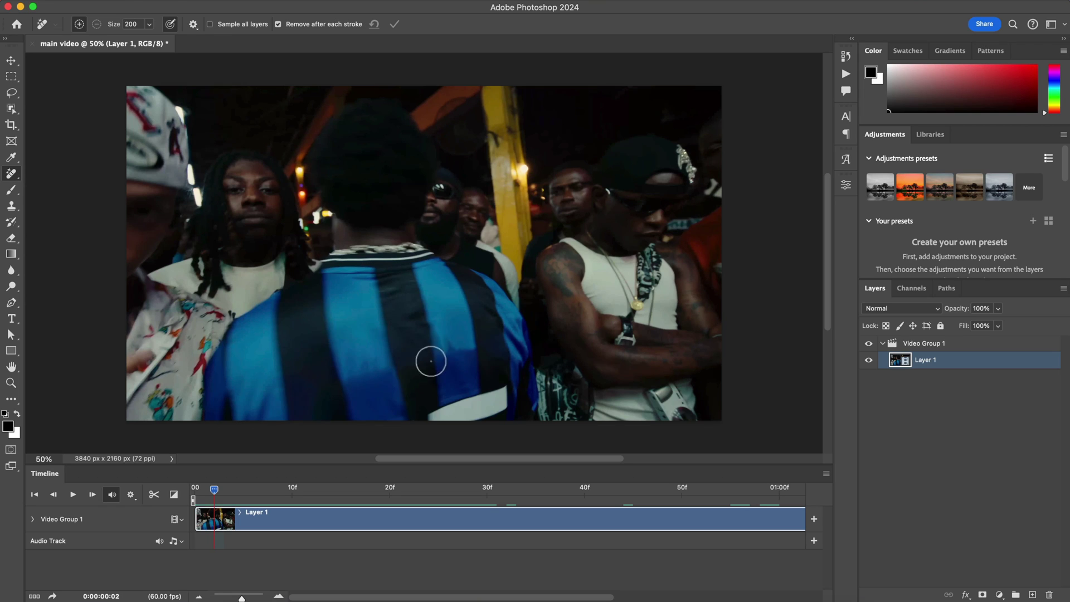
# Open the Render Video settings for main video.mov and check the destination folder, leaving it on the Desktop
pyautogui.moveTo(281, 490); pyautogui.dragTo(214, 489)
pyautogui.click(826, 475)
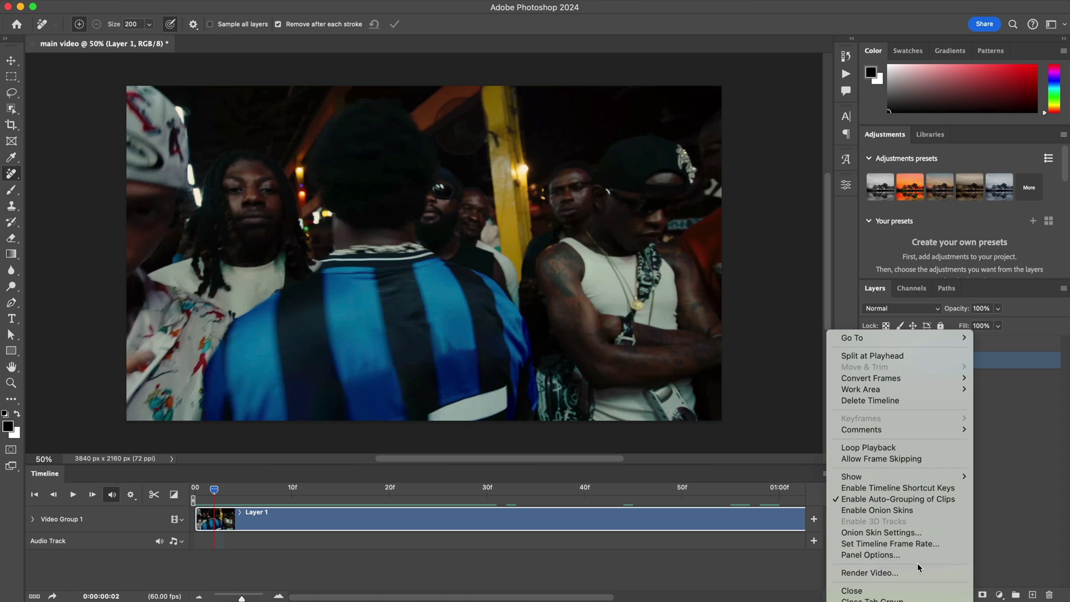
pyautogui.click(913, 577)
pyautogui.moveTo(491, 167); pyautogui.dragTo(478, 129)
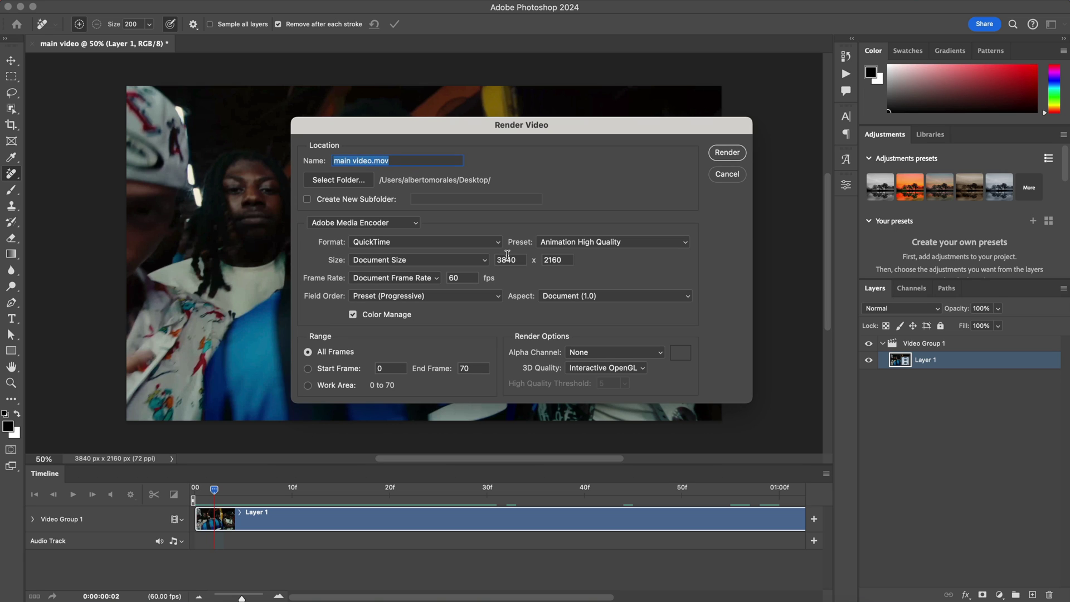
pyautogui.click(350, 181)
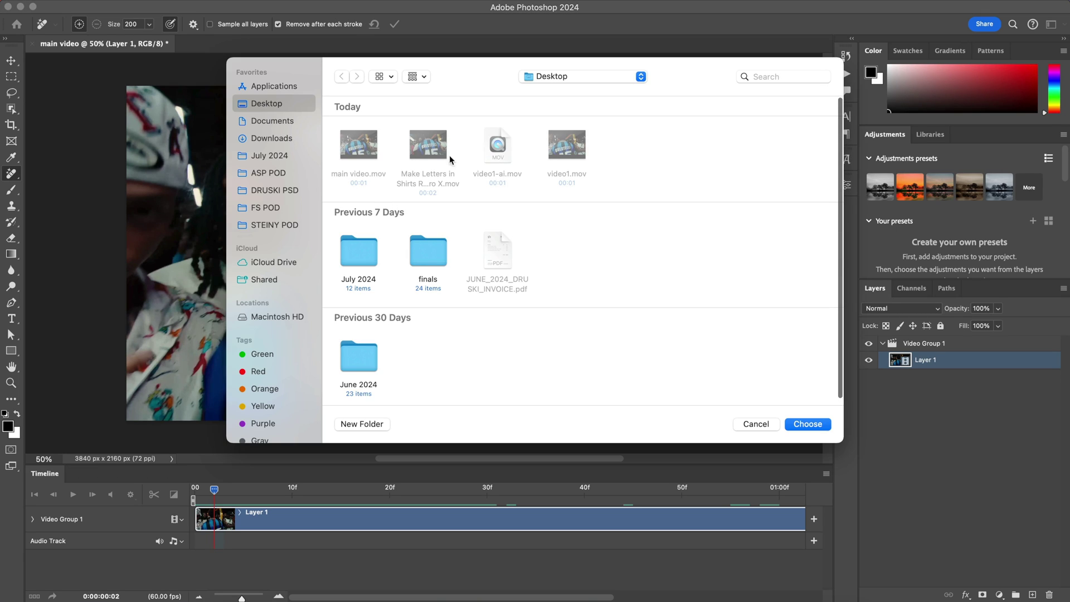
pyautogui.click(756, 424)
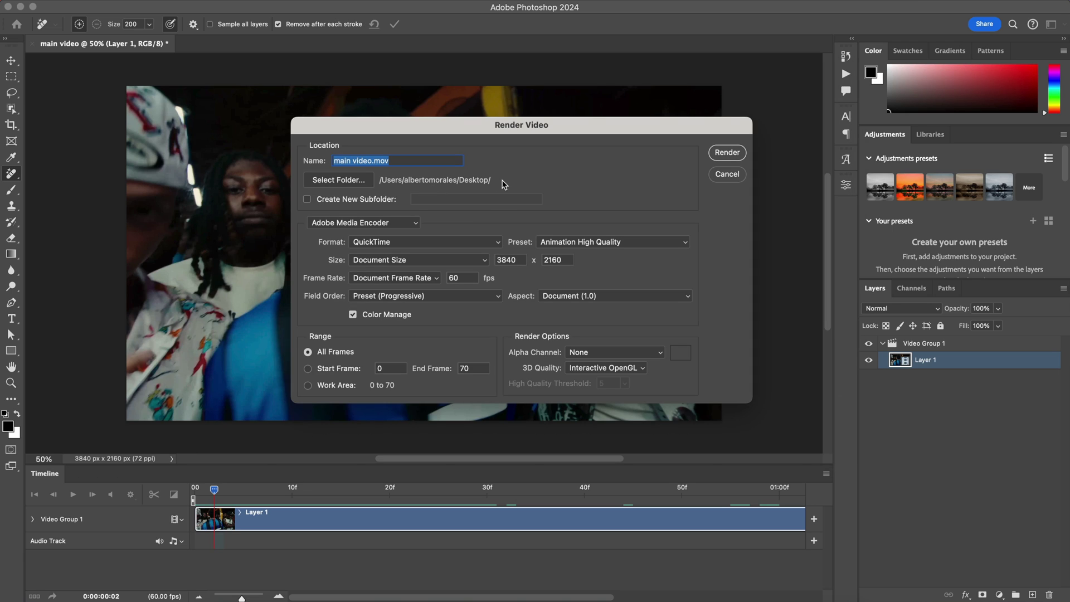
# Set the render to Adobe Media Encoder with the QuickTime format and the Animation High Quality preset
pyautogui.click(334, 222)
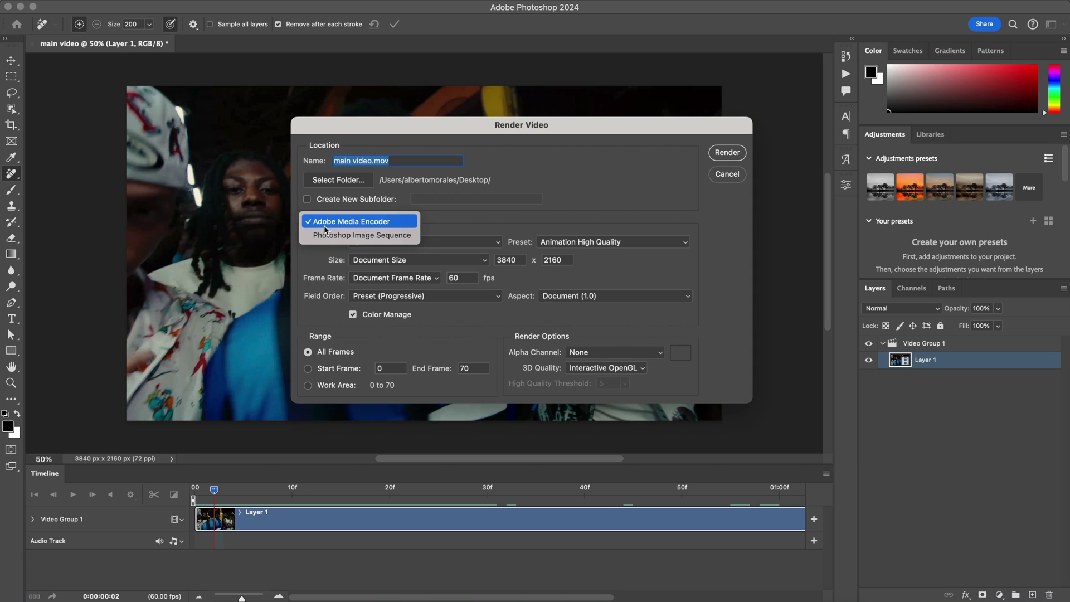
pyautogui.click(375, 224)
pyautogui.click(390, 223)
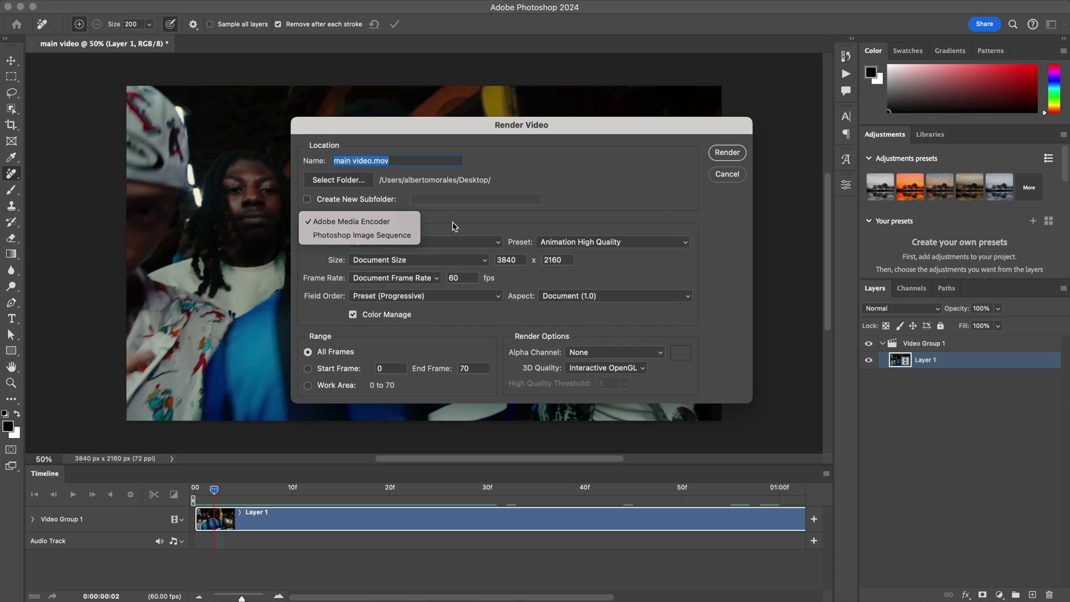
pyautogui.click(454, 226)
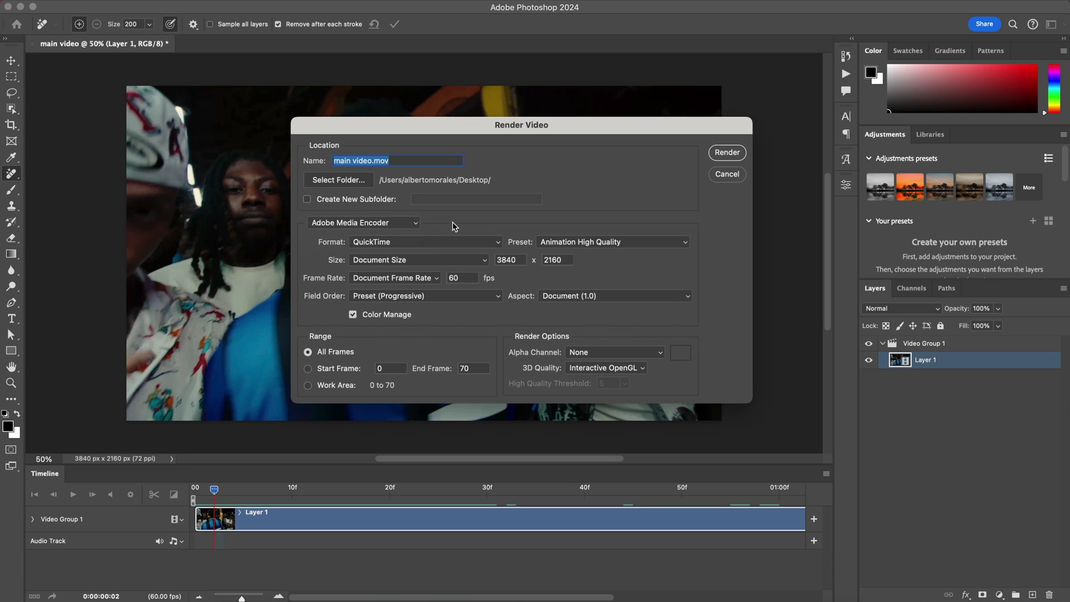
pyautogui.click(382, 224)
pyautogui.click(374, 223)
pyautogui.click(370, 224)
pyautogui.click(390, 224)
pyautogui.click(380, 244)
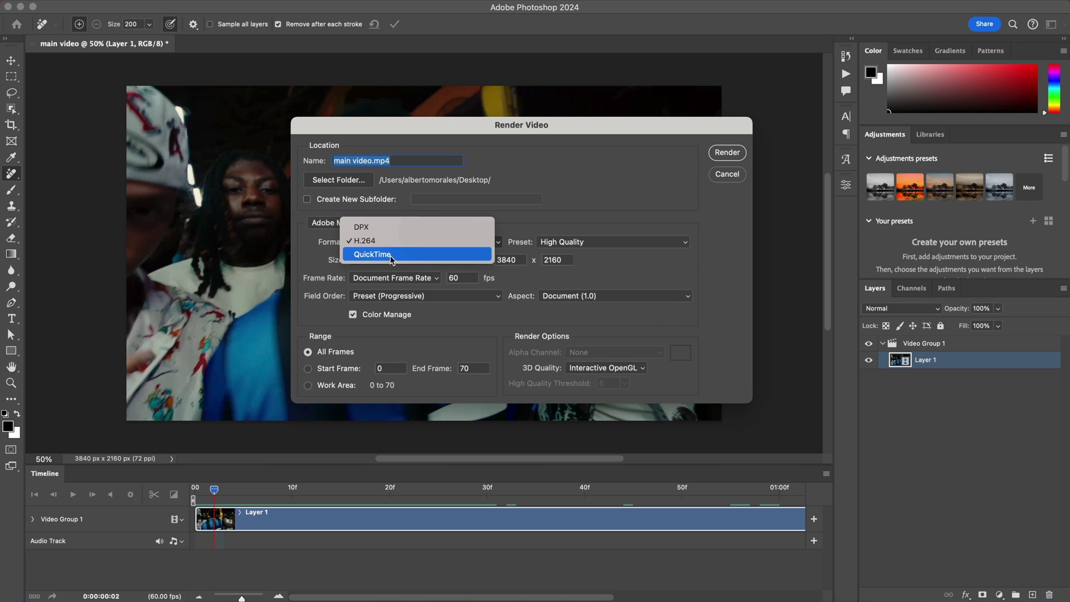
pyautogui.click(381, 258)
pyautogui.click(551, 245)
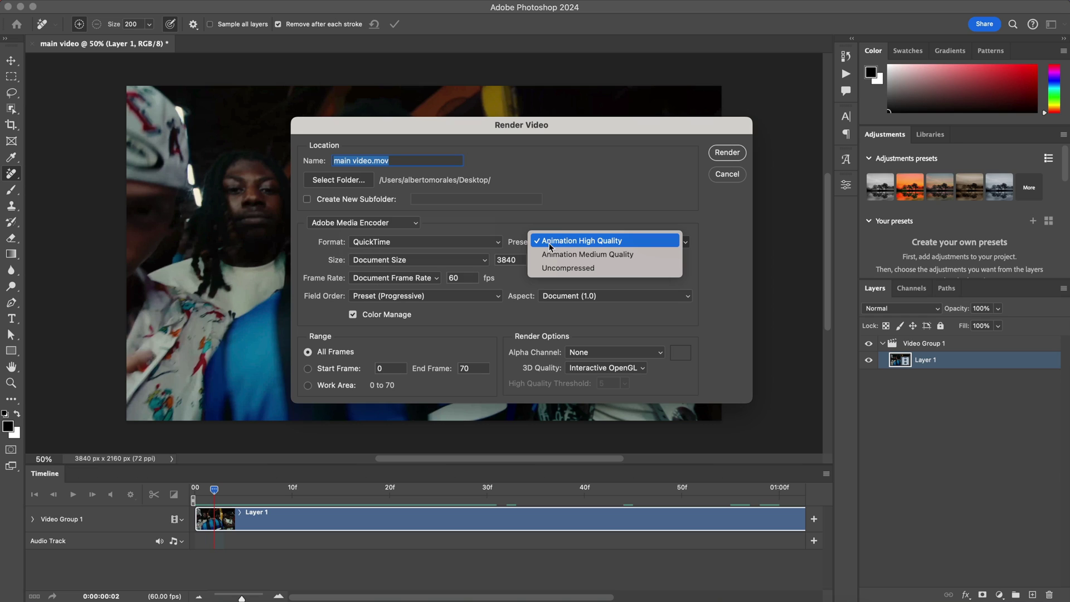
pyautogui.click(590, 245)
# Check that the render uses Document Size at 3840 x 2160 and Document Frame Rate at 60 fps
pyautogui.click(360, 262)
pyautogui.click(399, 262)
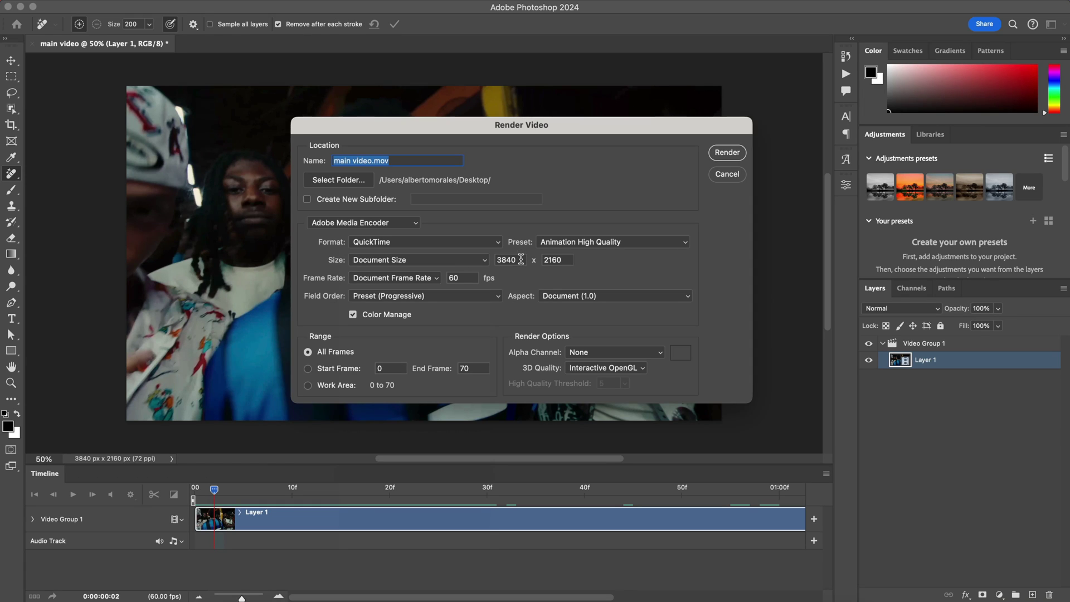
pyautogui.click(503, 260)
pyautogui.click(563, 260)
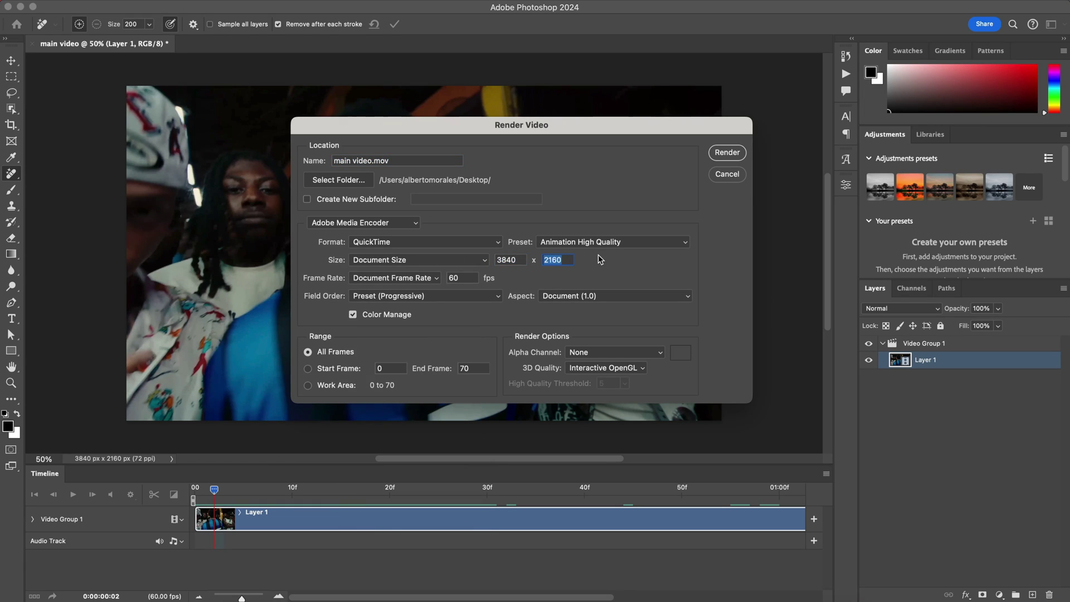
pyautogui.click(369, 278)
pyautogui.click(410, 281)
pyautogui.click(465, 278)
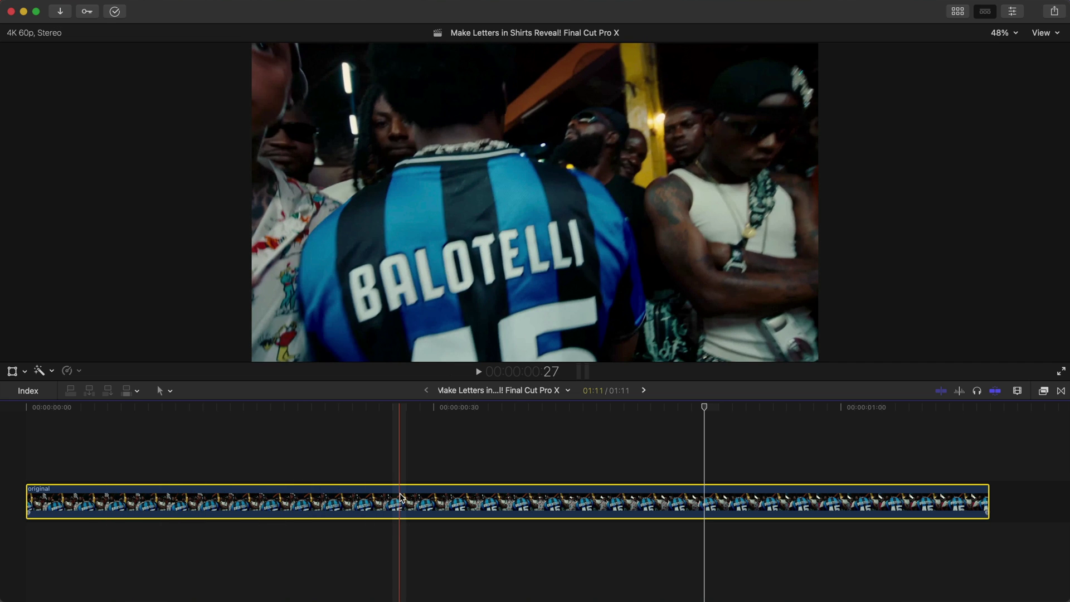
# Switch to Final Cut Pro and import video1-ai.mov from the Desktop into the June 20 2024 event, copying it to the library
pyautogui.click(195, 498)
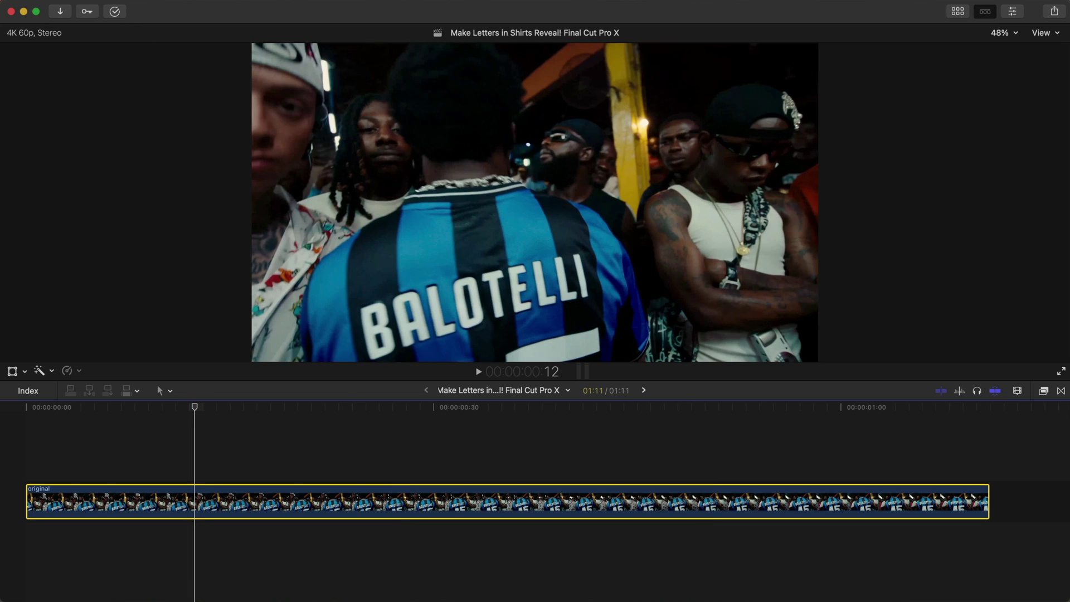
pyautogui.click(101, 1)
pyautogui.moveTo(129, 78)
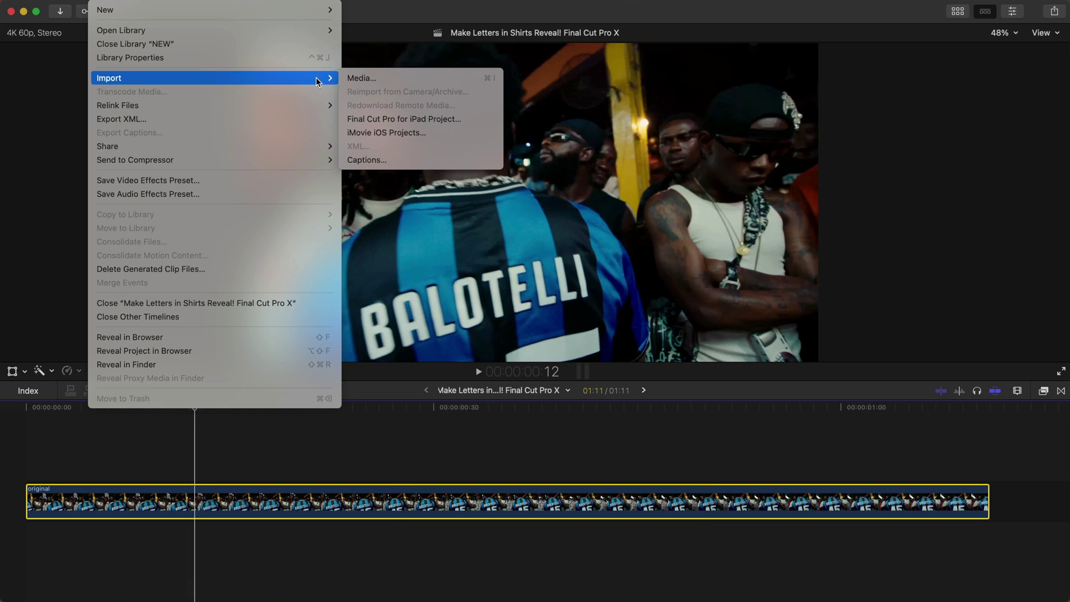
pyautogui.click(367, 79)
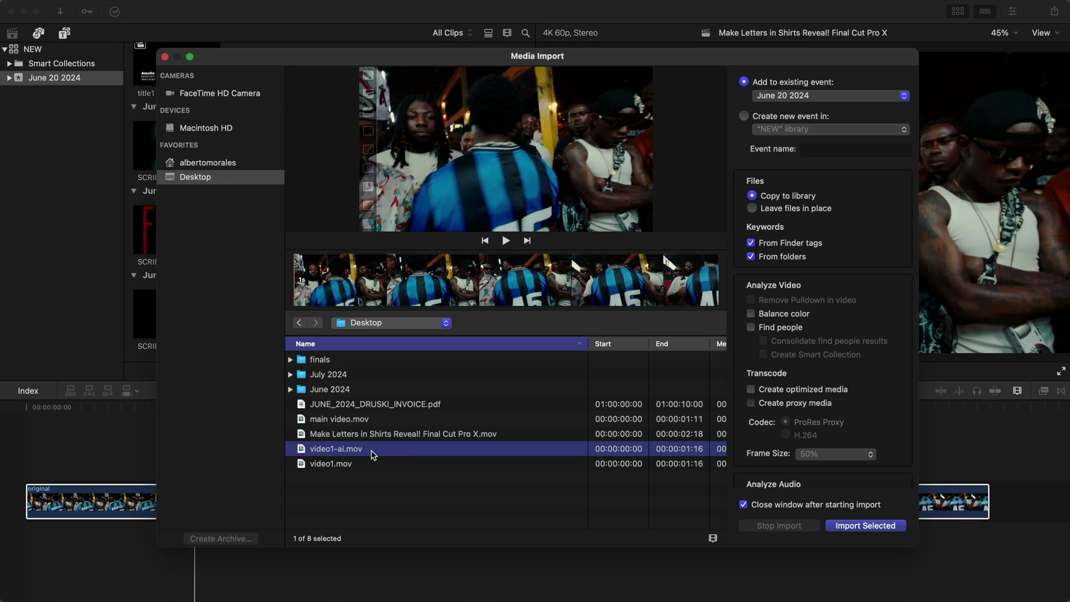
pyautogui.press('space')
pyautogui.press('space')
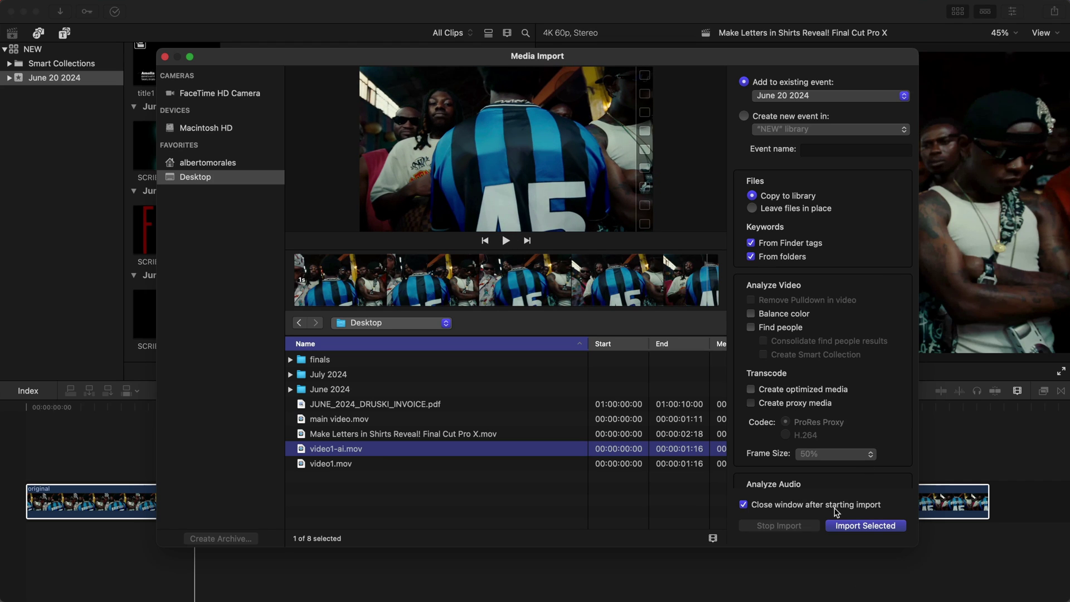
pyautogui.click(853, 526)
# Place the video1-ai clip beneath the original clip, starting at the beginning of the timeline
pyautogui.click(139, 199)
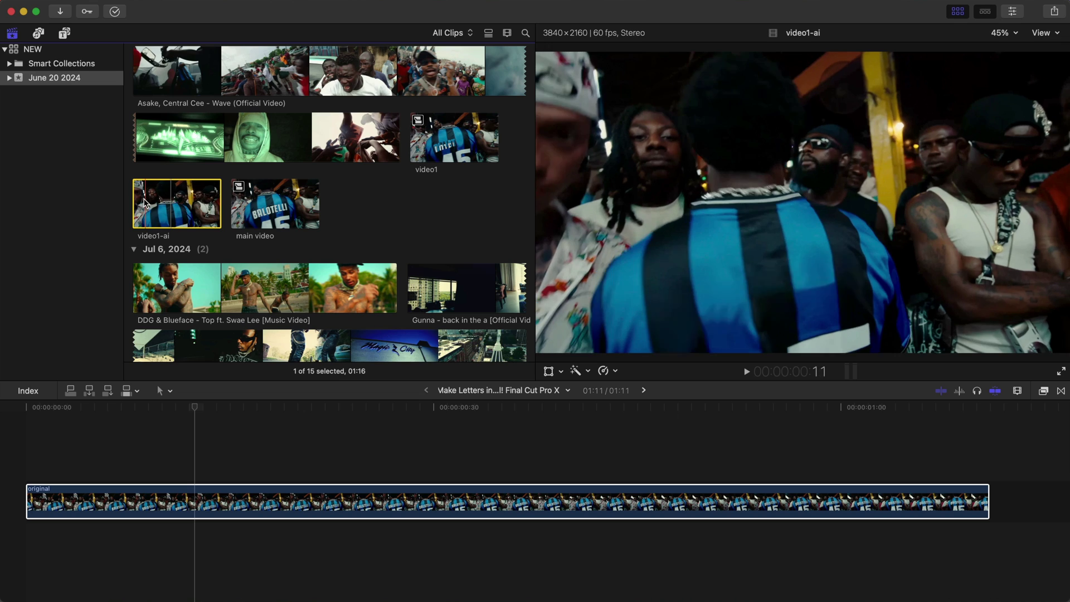
pyautogui.press('space')
pyautogui.moveTo(139, 198); pyautogui.dragTo(17, 556)
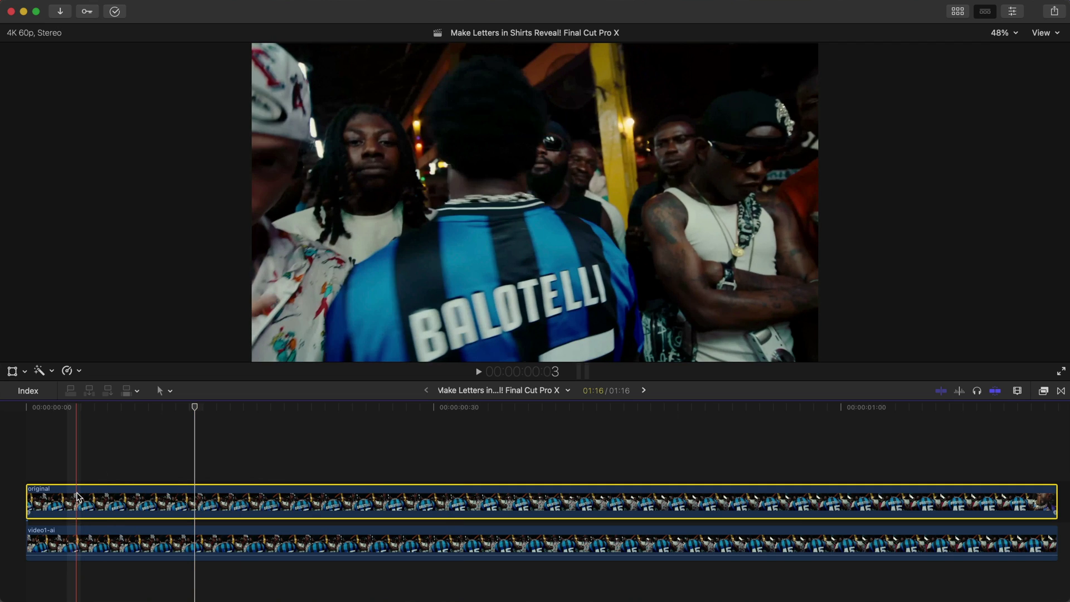
# Undo the latest timeline edits and toggle the original clip off and on to compare it with video1-ai
pyautogui.press('super+z')
pyautogui.press('super+z')
pyautogui.press('super+z')
pyautogui.click(56, 478)
pyautogui.press('v')
pyautogui.press('v')
pyautogui.press('v')
pyautogui.press('v')
pyautogui.press('v')
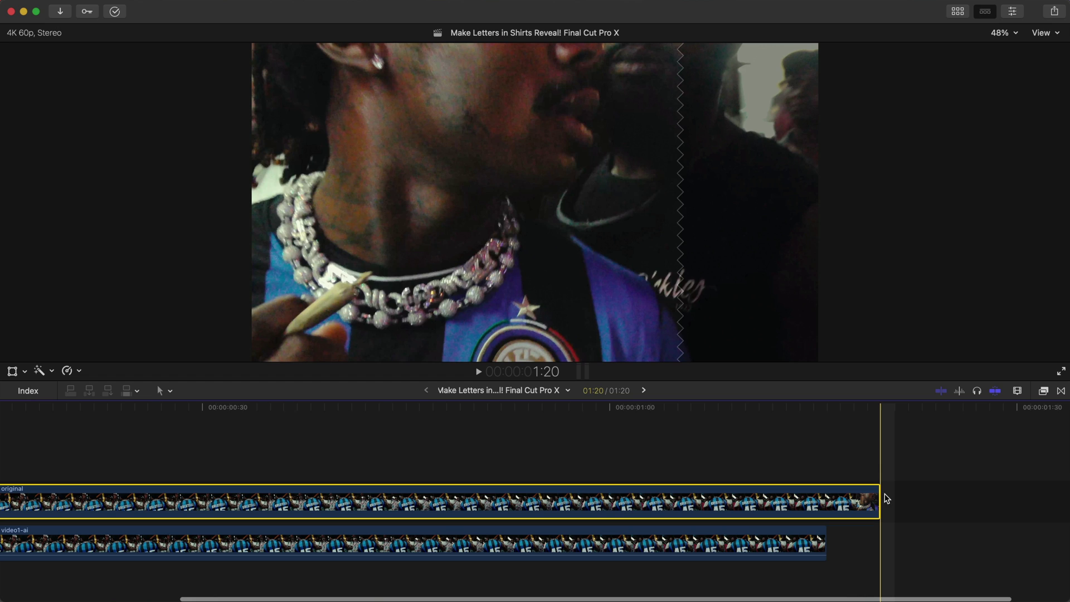
# Trim the end of the original clip to match the length of the video1-ai clip below it
pyautogui.moveTo(885, 498); pyautogui.dragTo(830, 498)
pyautogui.hscroll(-5, 654, 514)
pyautogui.click(65, 502)
pyautogui.click(63, 536)
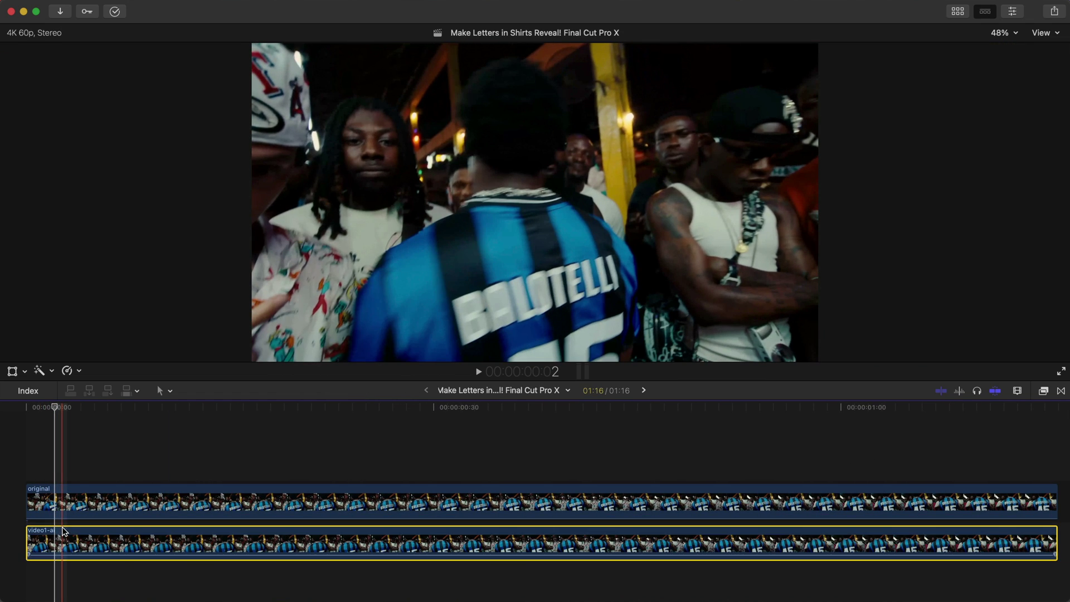
# Apply the mRotoAI effect to the original clip, close the effects browser, and move the effect's on-screen controls beside the picture
pyautogui.click(73, 505)
pyautogui.press('Home')
pyautogui.click(1043, 391)
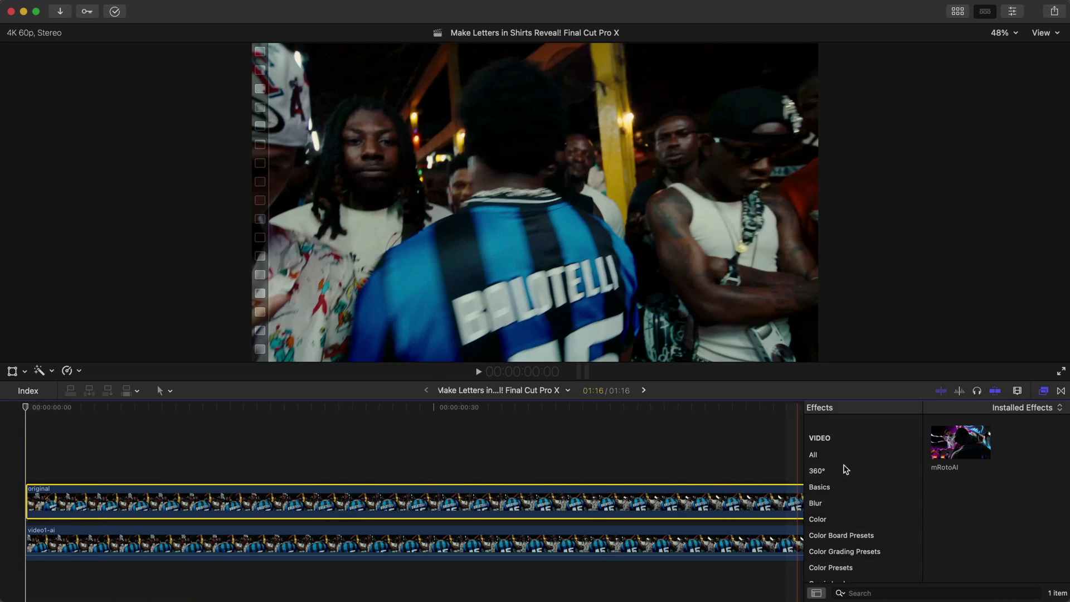
pyautogui.scroll(-5, 856, 529)
pyautogui.click(1043, 391)
pyautogui.click(1043, 391)
pyautogui.scroll(-5, 898, 499)
pyautogui.scroll(2, 898, 499)
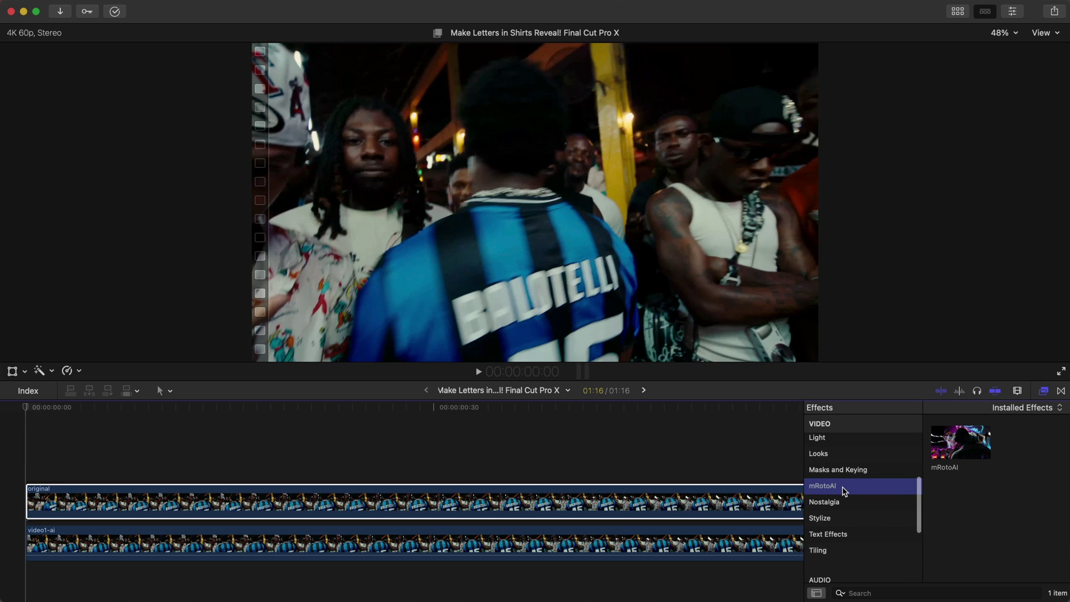
pyautogui.scroll(2, 845, 494)
pyautogui.scroll(-1, 836, 504)
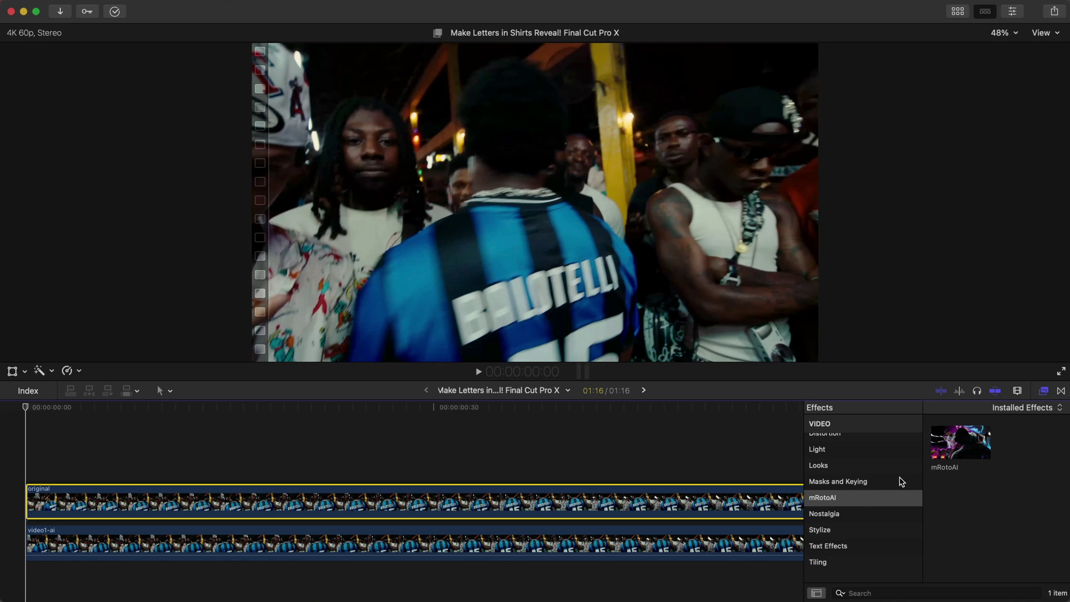
pyautogui.moveTo(983, 447); pyautogui.dragTo(572, 494)
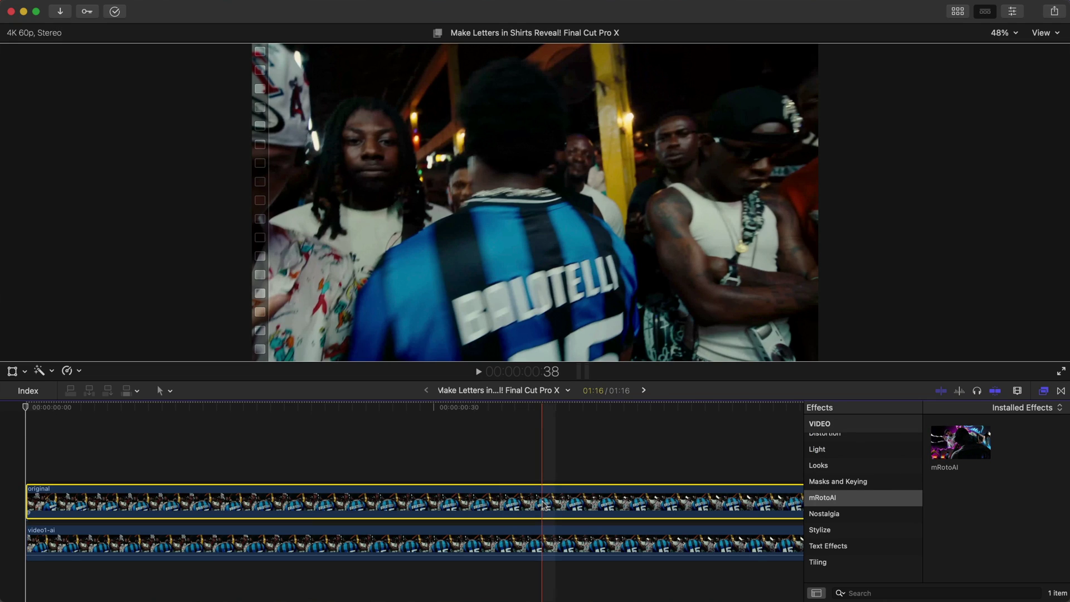
pyautogui.click(1044, 391)
pyautogui.moveTo(115, 239)
pyautogui.mouseDown()
pyautogui.moveTo(156, 214)
pyautogui.moveTo(185, 328)
pyautogui.moveTo(174, 275)
pyautogui.mouseUp()
# Step through the early frames of the original clip to examine the jersey lettering, stopping at frame 20
pyautogui.click(168, 499)
pyautogui.press('Right')
pyautogui.press('Right')
pyautogui.press('Right')
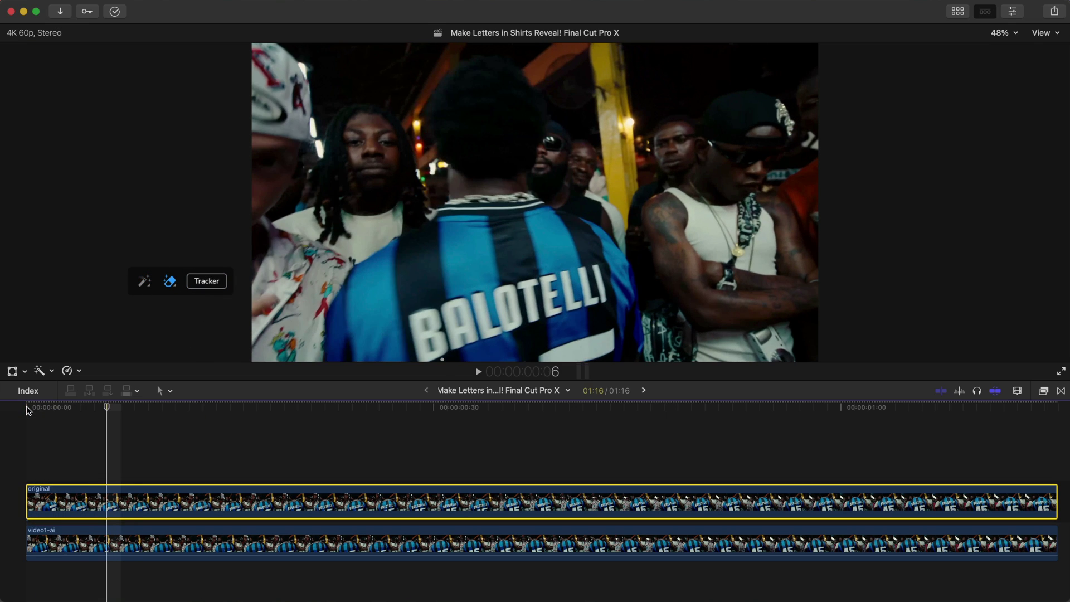
pyautogui.press('Left')
pyautogui.press('Left')
pyautogui.press('Left')
pyautogui.press('Left')
pyautogui.press('Left')
pyautogui.press('Right')
pyautogui.press('Right')
pyautogui.press('Right')
pyautogui.press('Right')
pyautogui.press('Right')
pyautogui.press('Left')
pyautogui.press('Left')
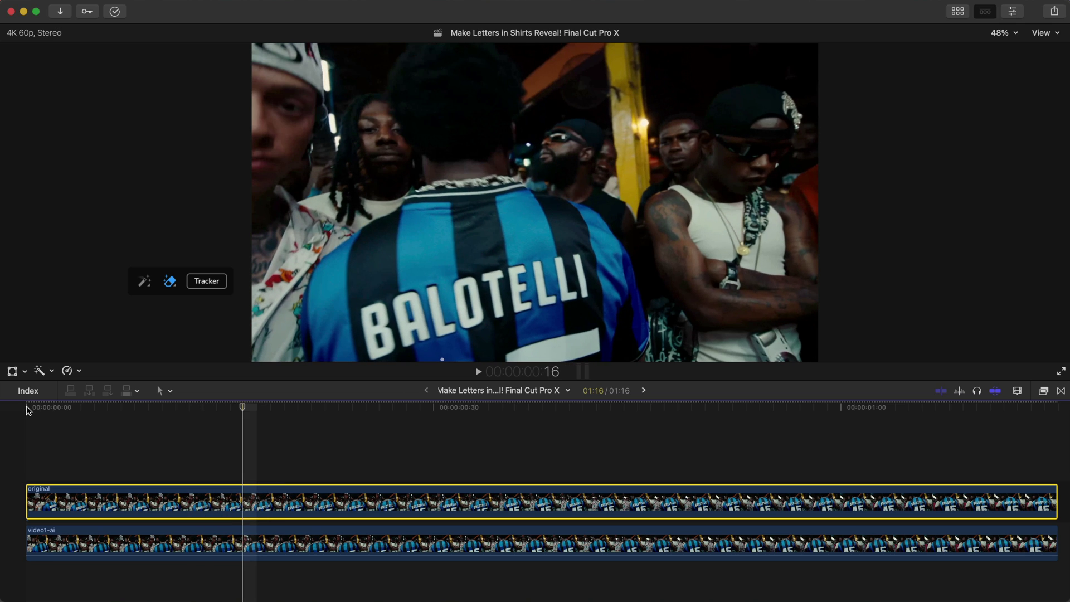
pyautogui.press('Right')
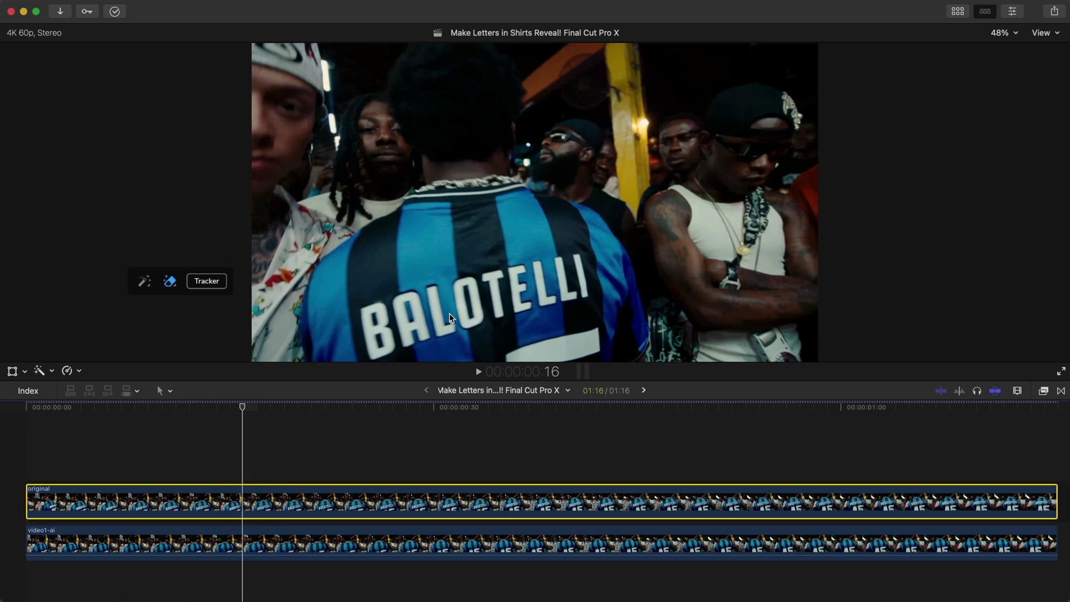
pyautogui.press('Right')
pyautogui.press('Right')
pyautogui.press('Right')
pyautogui.press('Right')
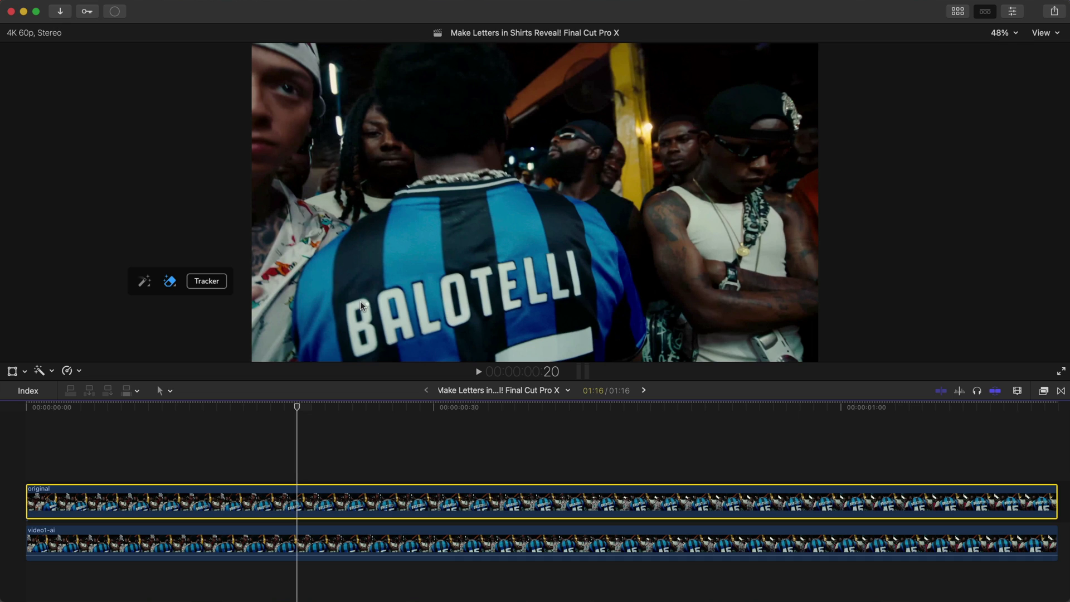
# Add a marker to the original clip at frame 20 and activate the mRotoAI masking brush
pyautogui.press('m')
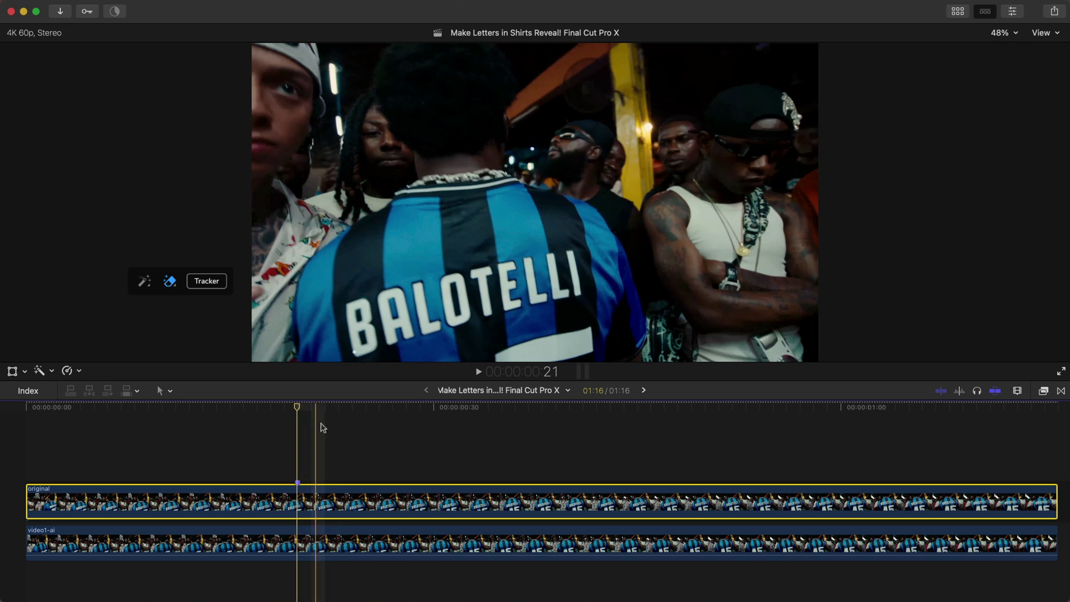
pyautogui.press('super+minus')
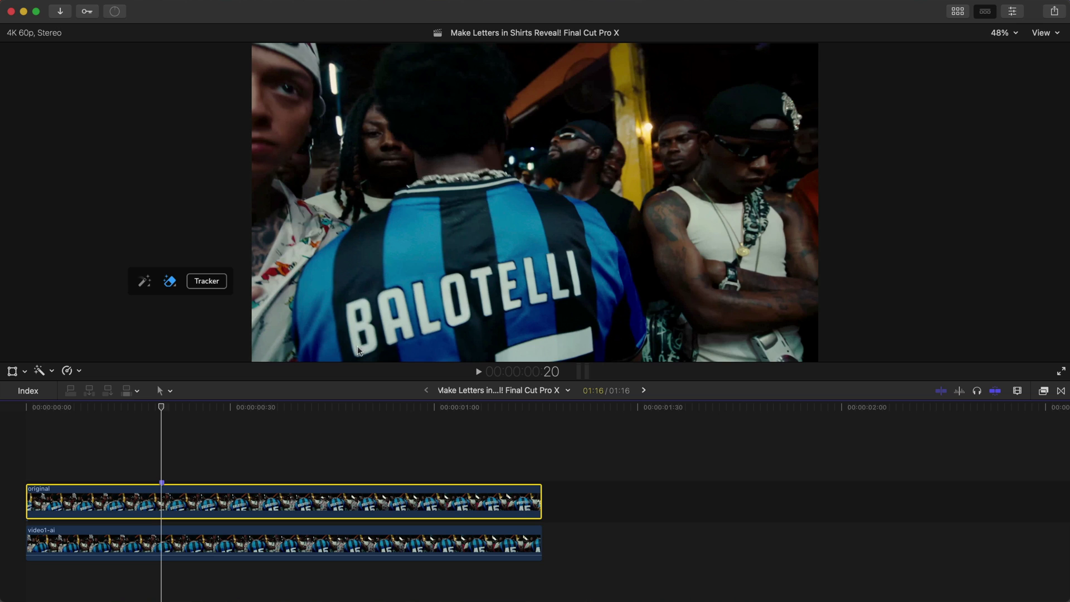
pyautogui.press('super+4')
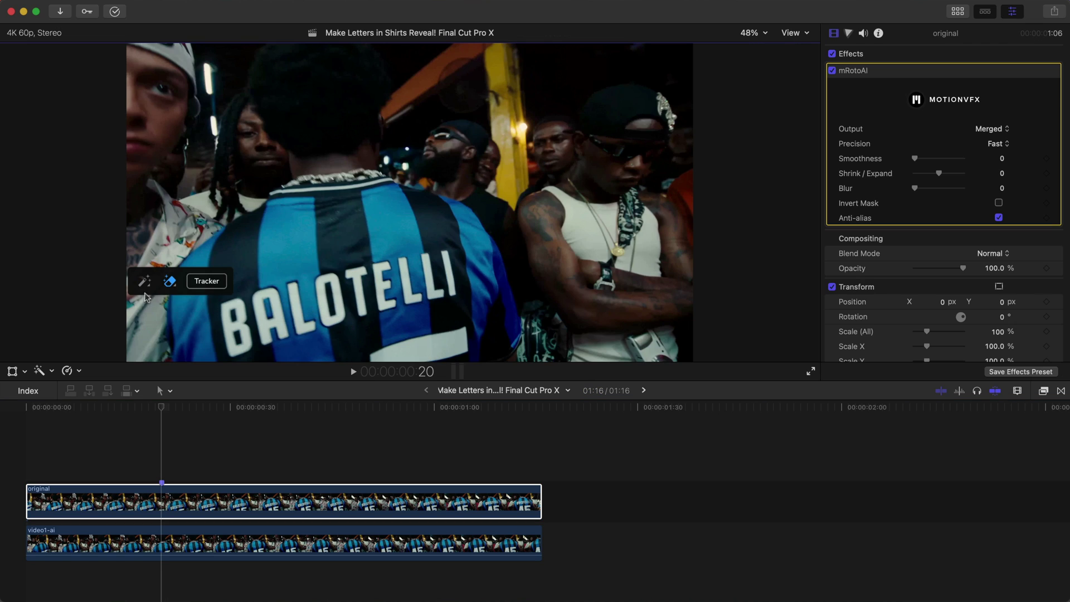
pyautogui.click(144, 284)
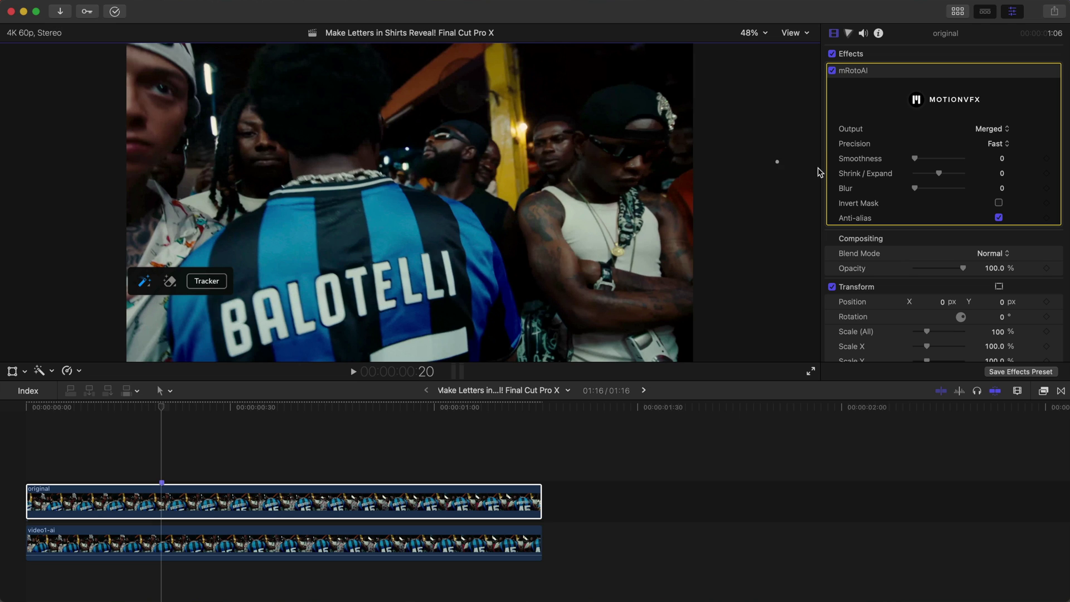
# Paint an mRotoAI mask over the letter B on the jersey at frame 20 and erase its spill inside the letter
pyautogui.click(1012, 11)
pyautogui.click(1018, 34)
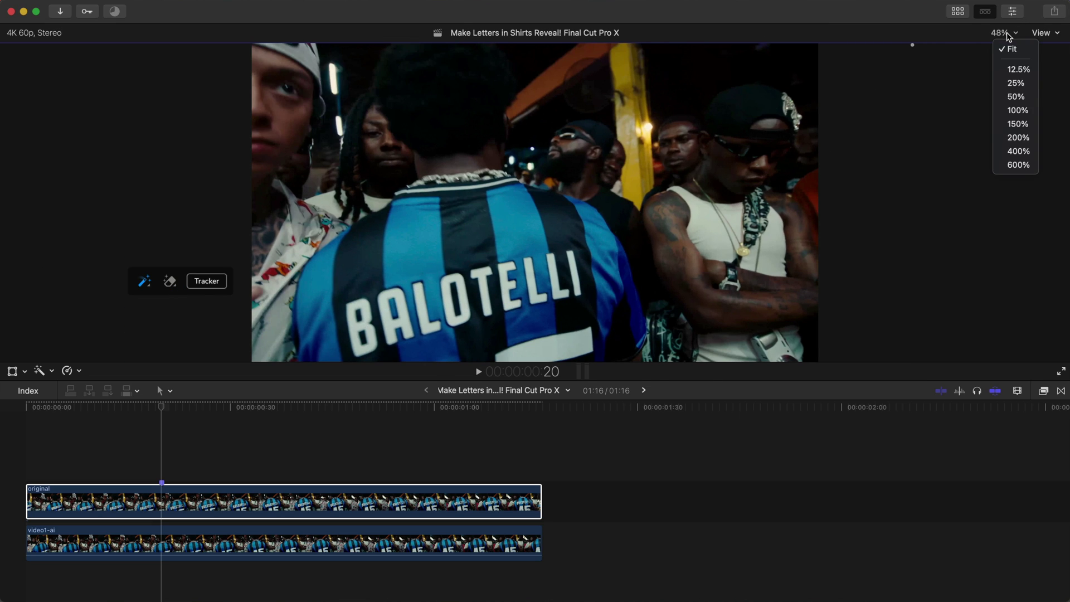
pyautogui.click(1010, 122)
pyautogui.moveTo(161, 408)
pyautogui.mouseDown()
pyautogui.moveTo(150, 407)
pyautogui.moveTo(161, 408)
pyautogui.mouseUp()
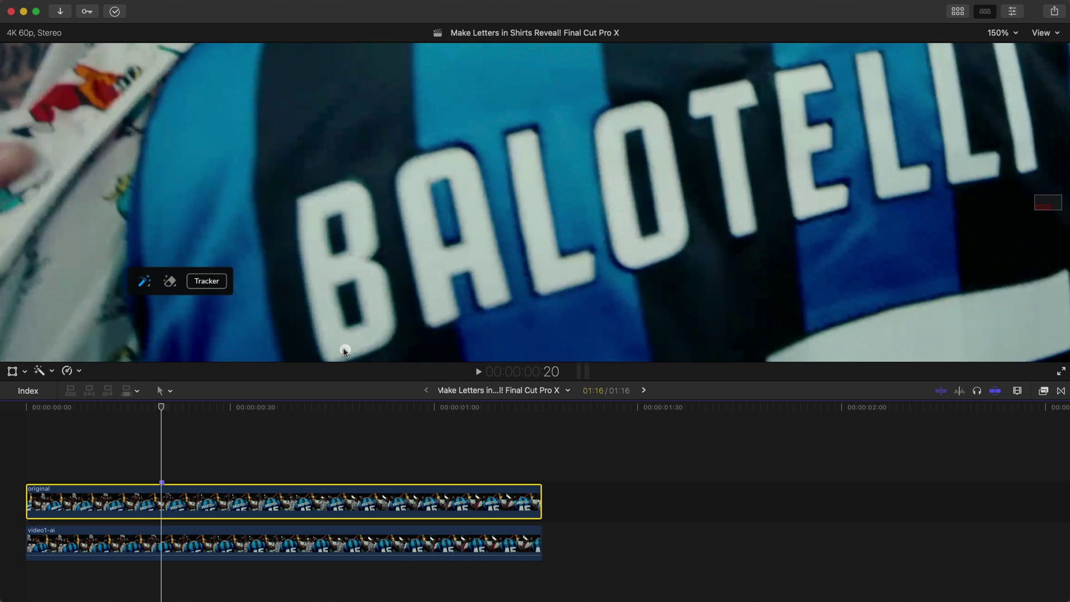
pyautogui.moveTo(333, 345); pyautogui.dragTo(320, 298)
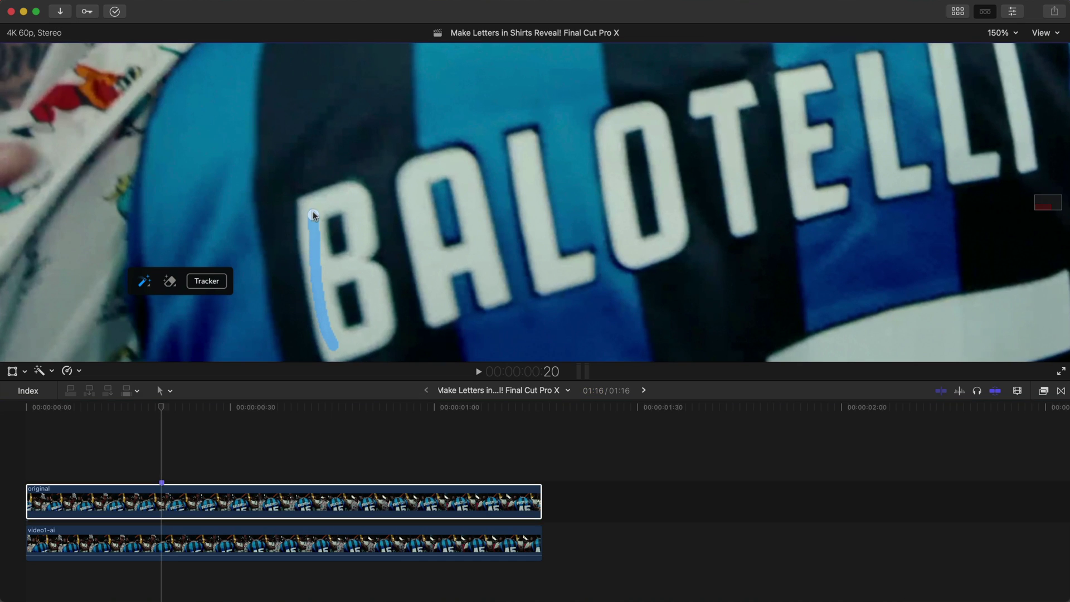
pyautogui.moveTo(379, 300)
pyautogui.mouseDown()
pyautogui.moveTo(340, 360)
pyautogui.moveTo(333, 344)
pyautogui.mouseUp()
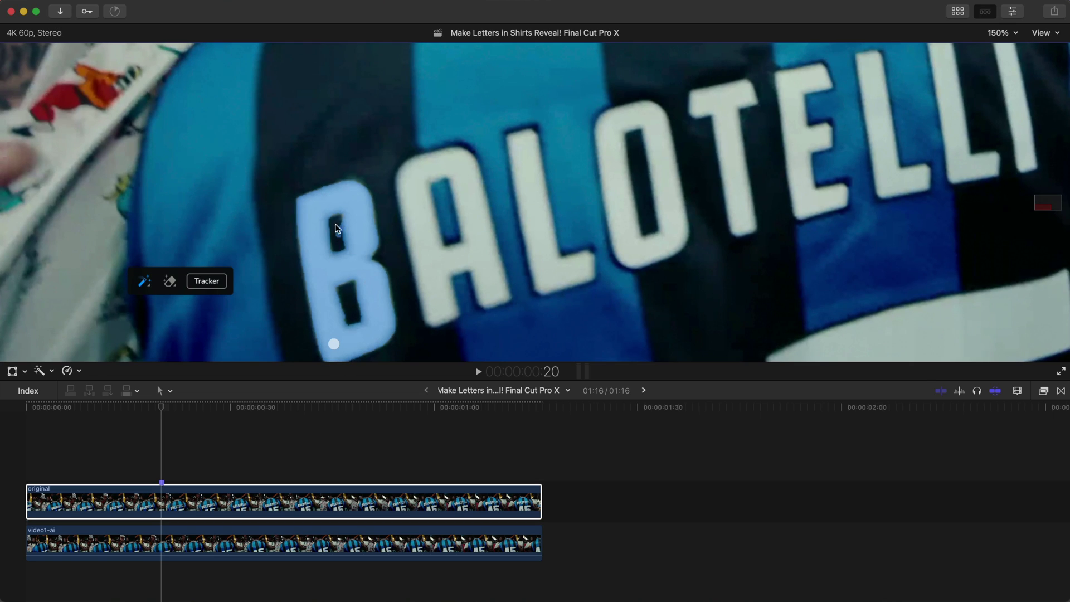
pyautogui.click(170, 282)
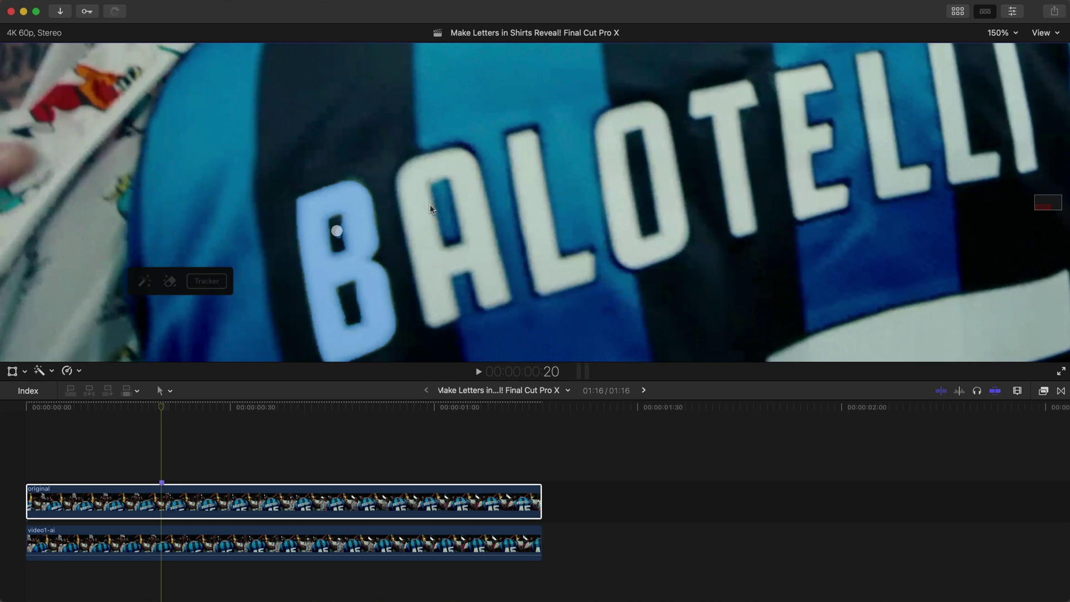
pyautogui.click(144, 281)
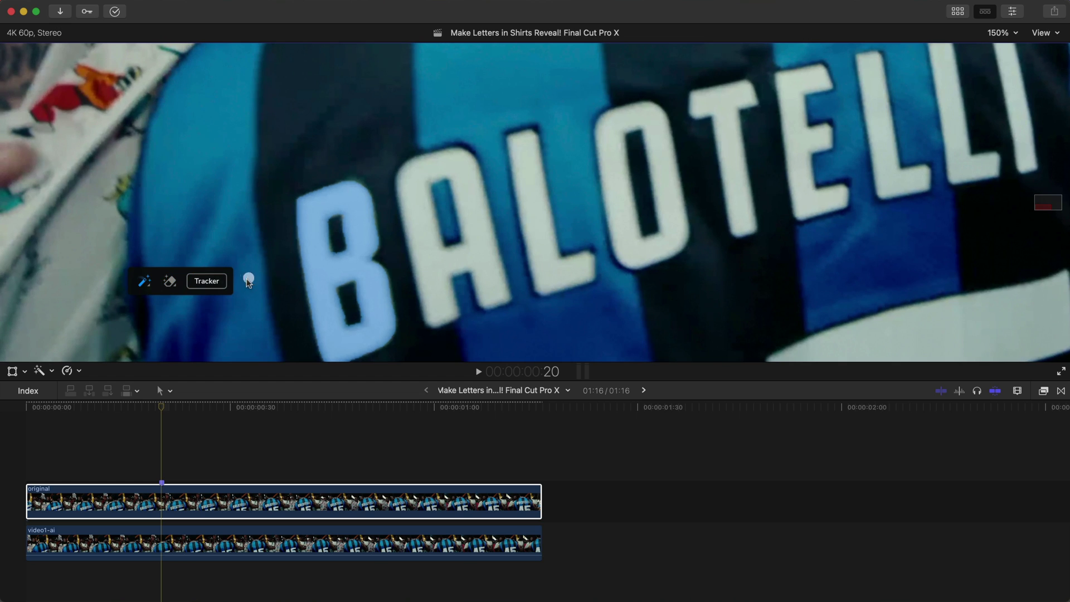
# Track the letter B mask forward from frame 20 through the rest of the original clip
pyautogui.click(207, 283)
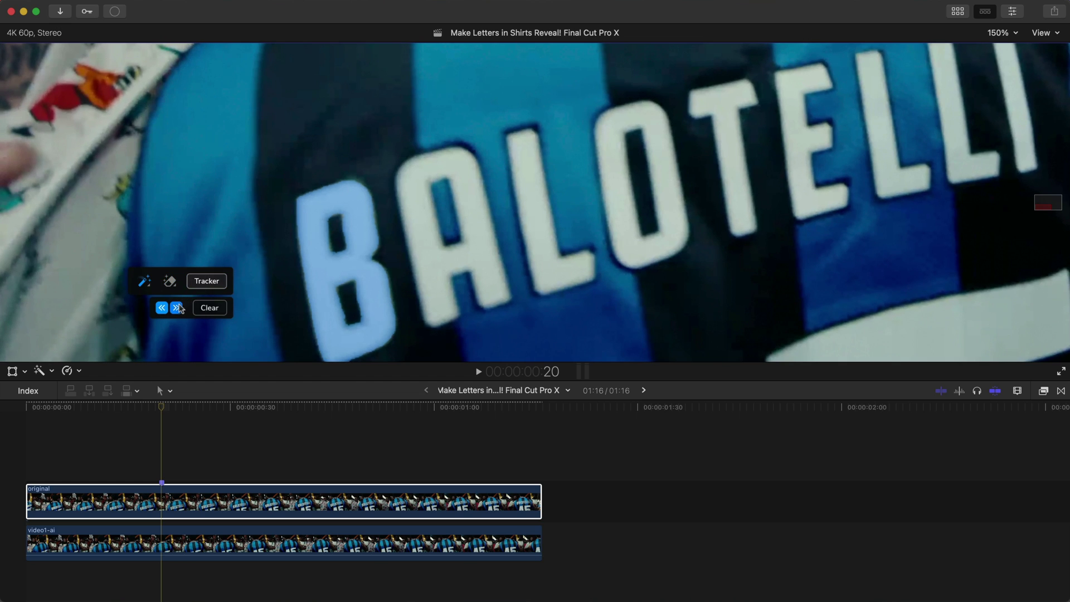
pyautogui.click(176, 308)
pyautogui.click(1001, 33)
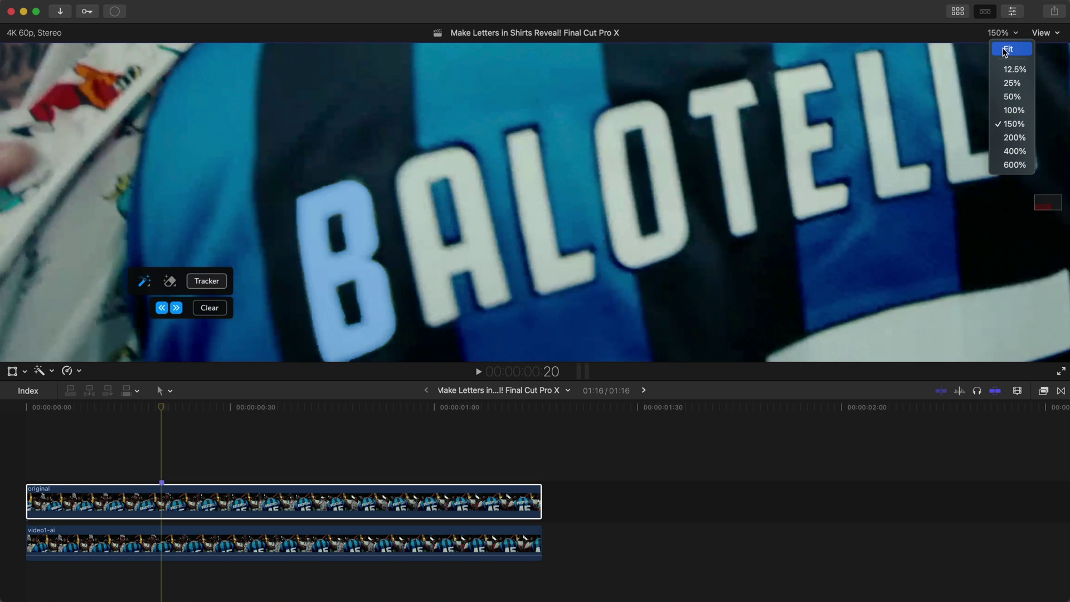
pyautogui.click(1008, 49)
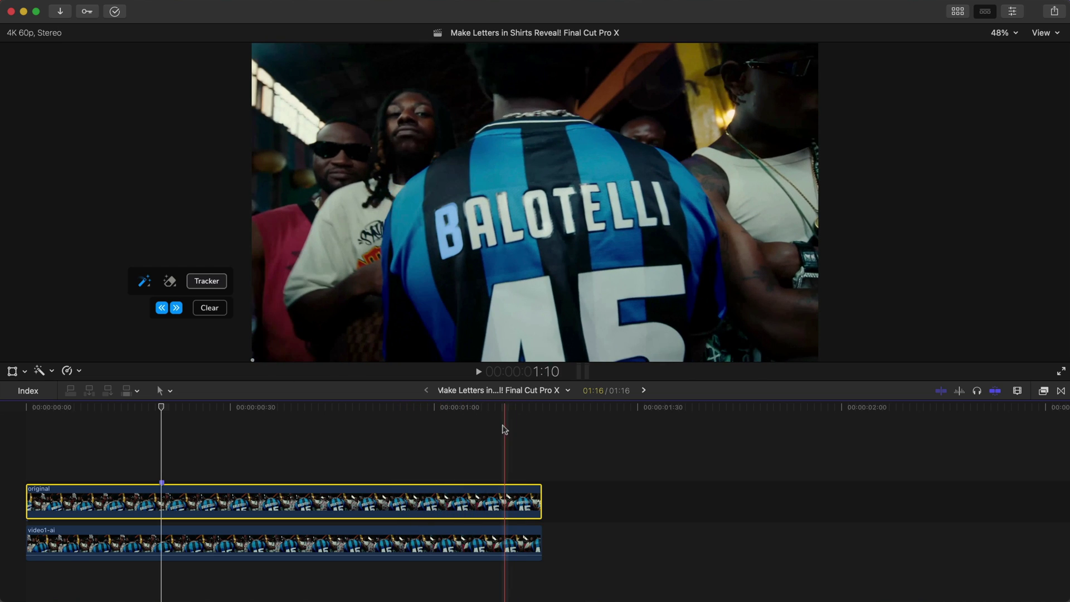
# Place the video1-ai clip in the primary storyline and connect the original clip above it, aligned at the start
pyautogui.hscroll(-3, 253, 446)
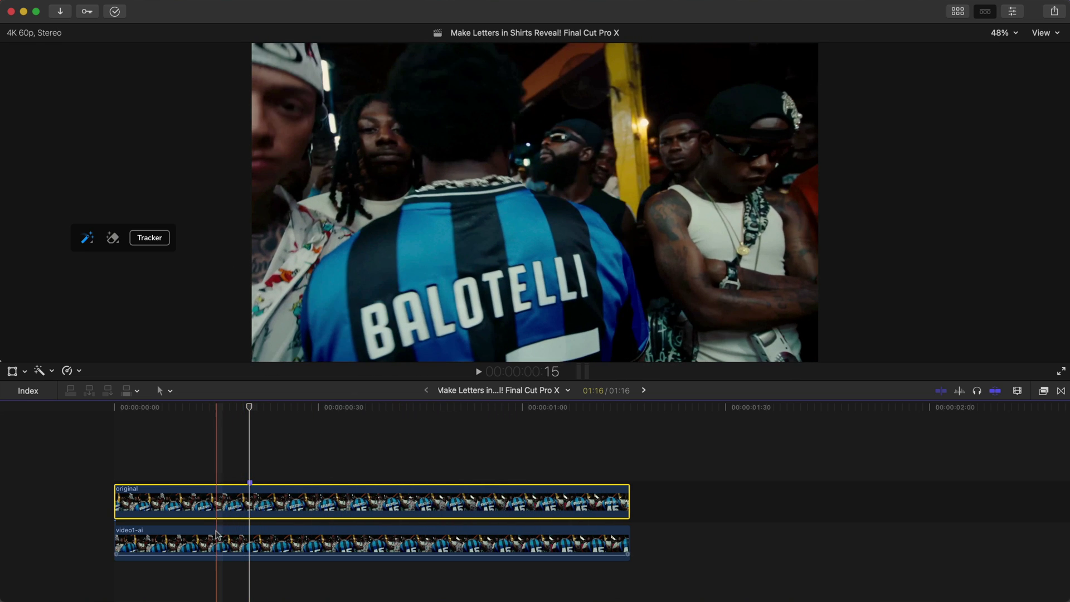
pyautogui.click(165, 547)
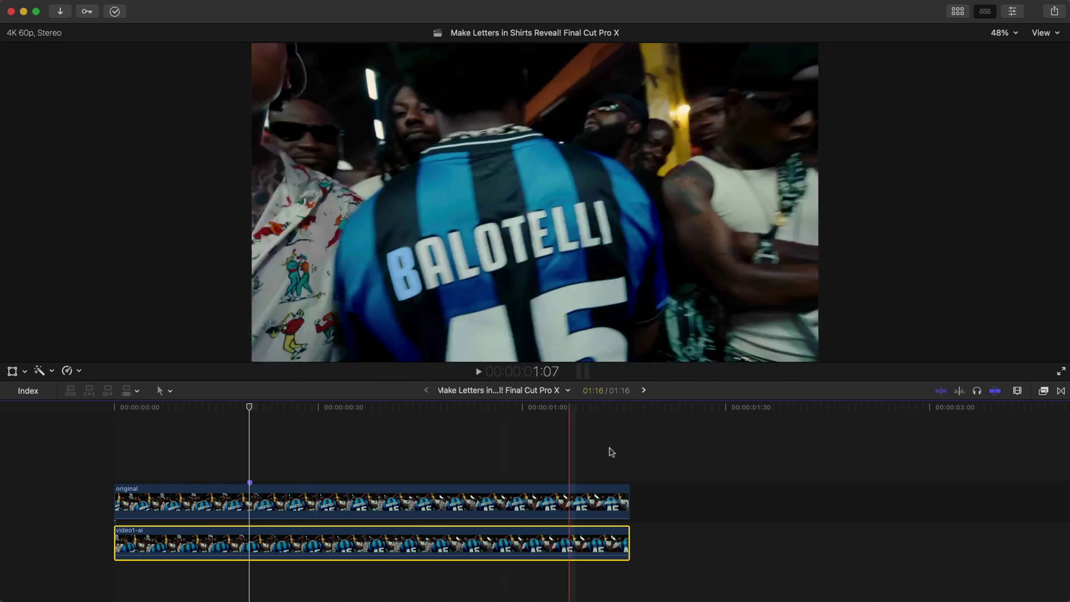
pyautogui.moveTo(459, 528); pyautogui.dragTo(154, 512)
pyautogui.hscroll(5, 673, 546)
pyautogui.moveTo(643, 504); pyautogui.dragTo(31, 458)
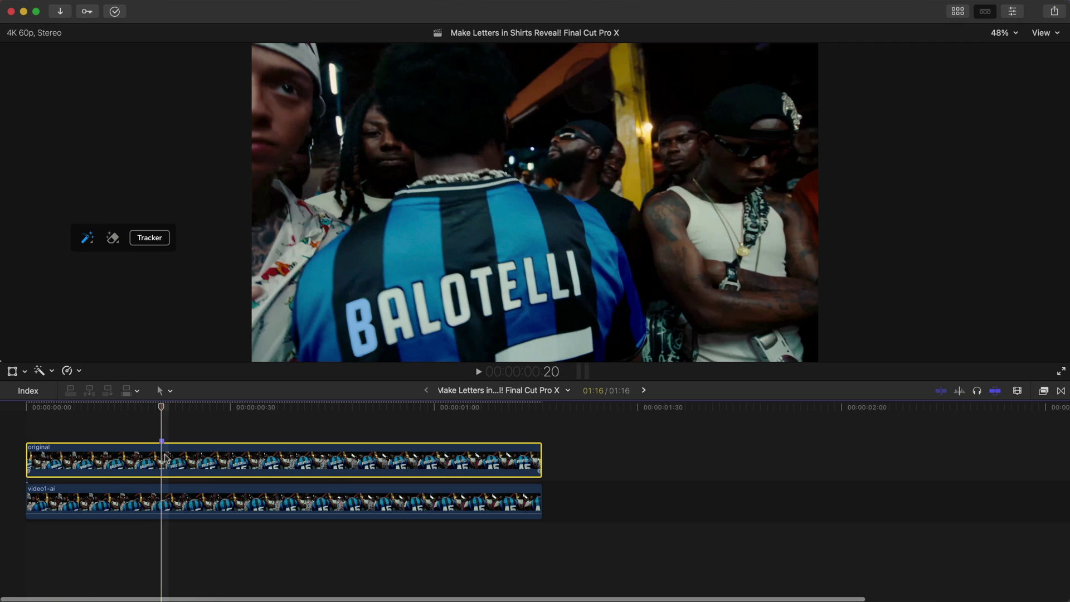
# Trim the start of the original clip to the marker at frame 20 and rename the clip b
pyautogui.moveTo(116, 456); pyautogui.dragTo(162, 456)
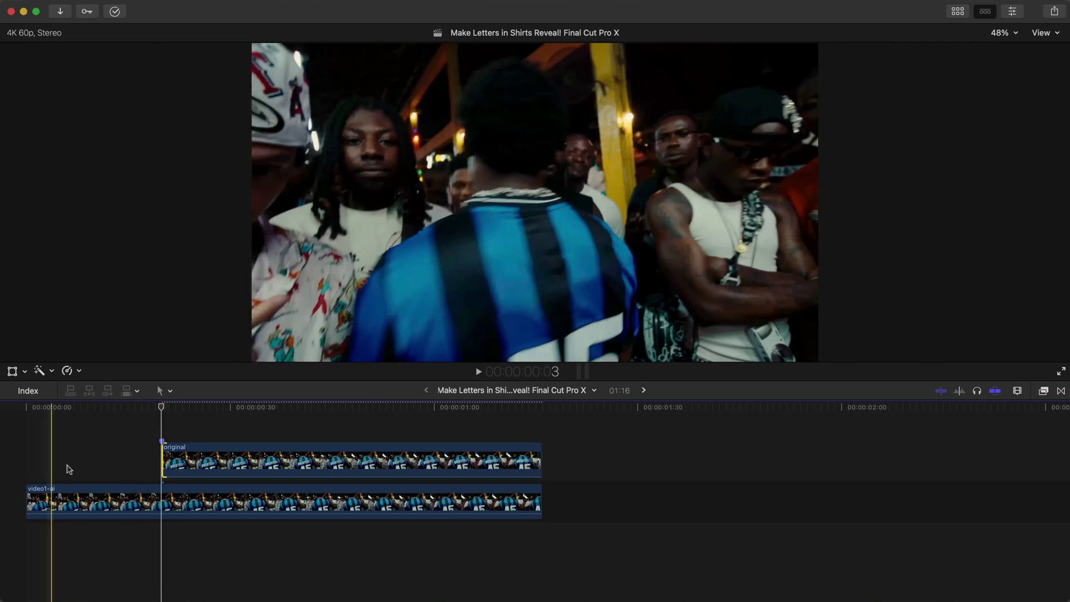
pyautogui.click(185, 454)
pyautogui.hotkey('shift', 'z')
pyautogui.hscroll(-1, 182, 450)
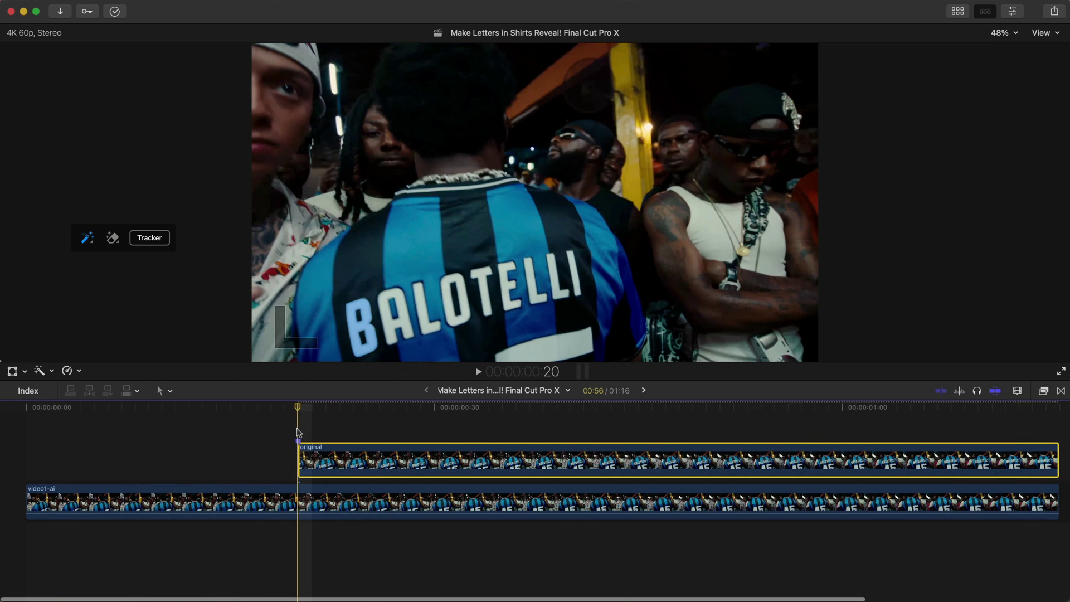
pyautogui.hscroll(2, 314, 463)
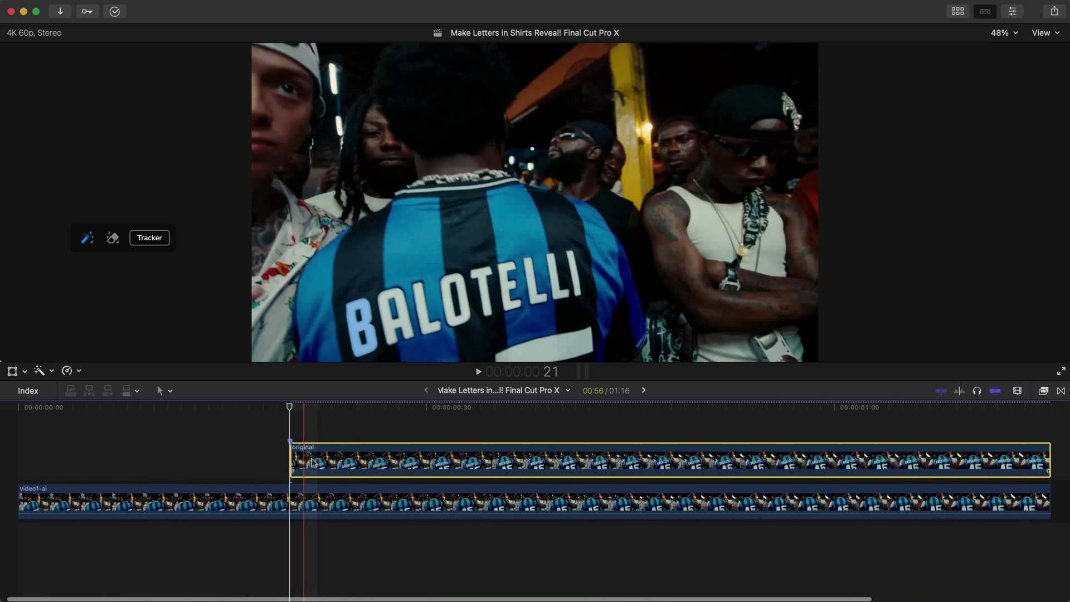
pyautogui.rightClick(309, 463)
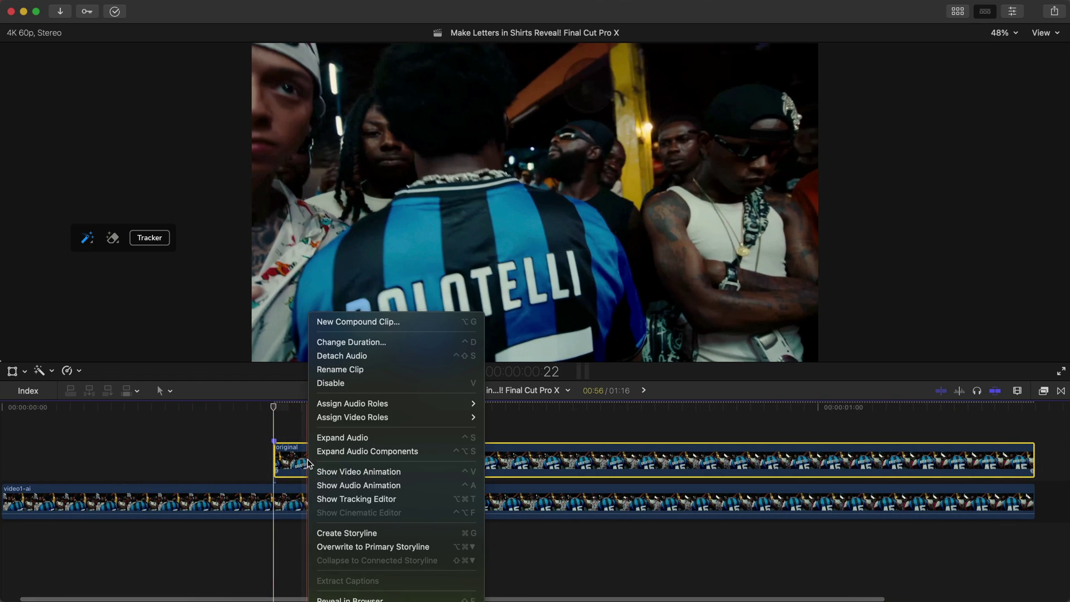
pyautogui.click(353, 370)
pyautogui.write('b')
pyautogui.press('Return')
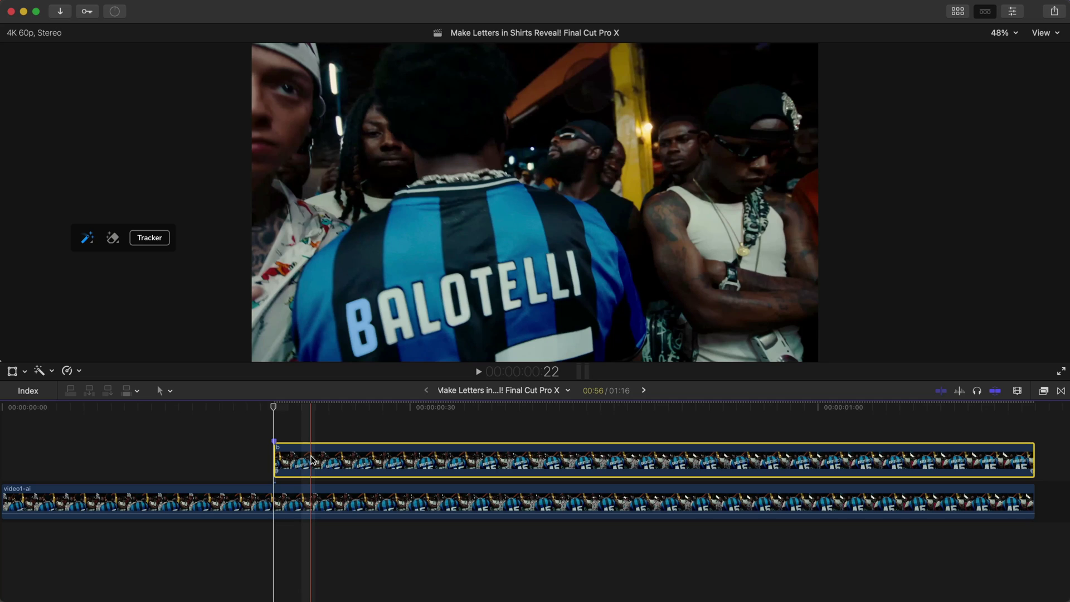
# Duplicate clip b directly above itself and rename the copy a
pyautogui.moveTo(311, 460)
pyautogui.mouseDown()
pyautogui.moveTo(316, 433)
pyautogui.moveTo(316, 444)
pyautogui.mouseUp()
pyautogui.click(315, 444)
pyautogui.hscroll(3, 313, 446)
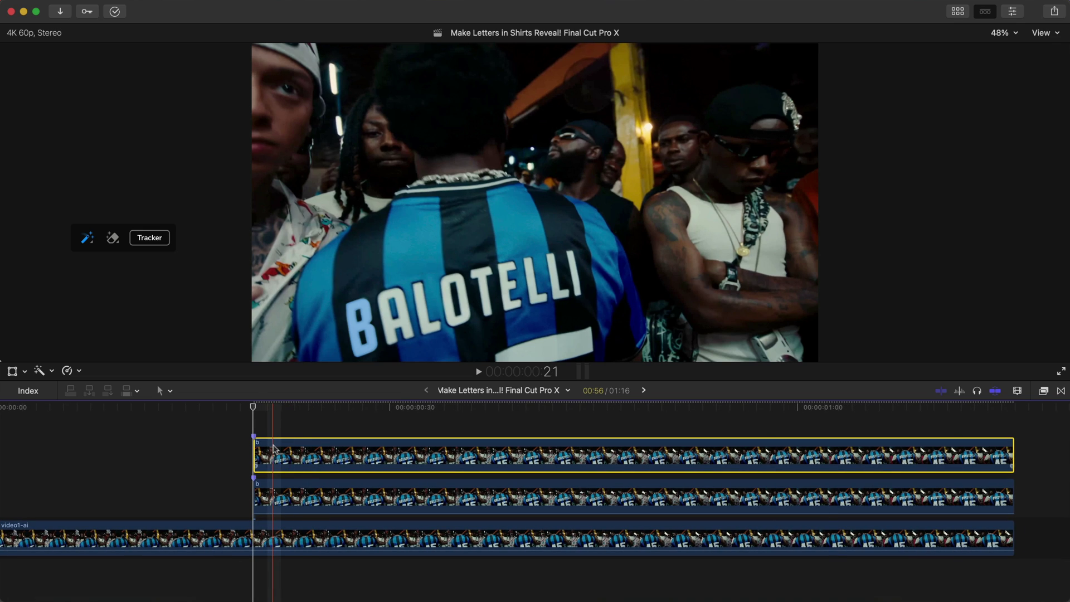
pyautogui.rightClick(274, 448)
pyautogui.click(326, 371)
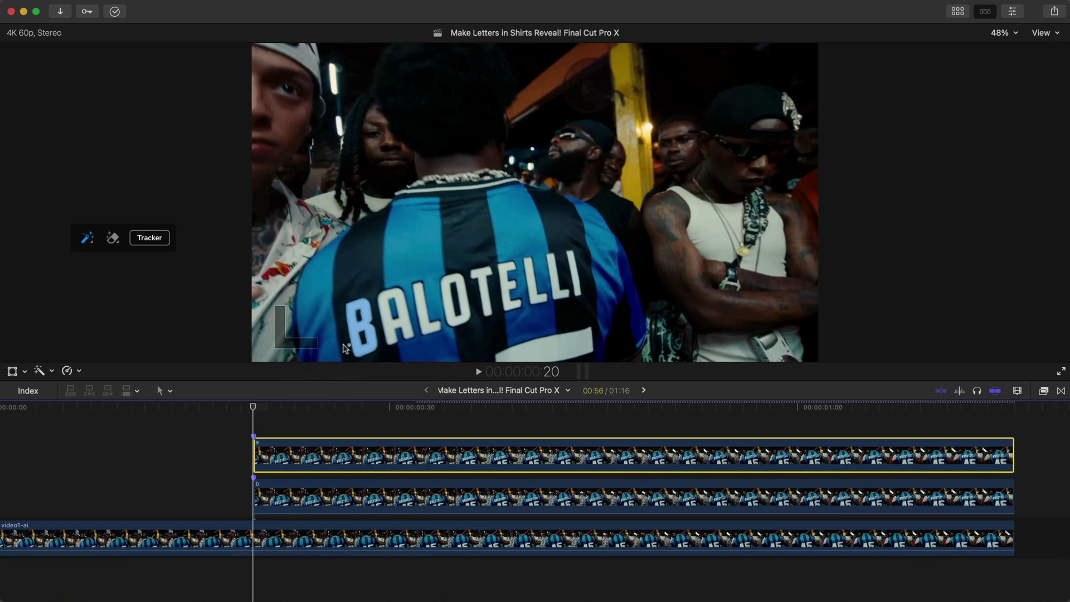
# Delete the copied mRotoAI effect from clip a and apply a fresh mRotoAI effect to it
pyautogui.click(1012, 13)
pyautogui.click(878, 77)
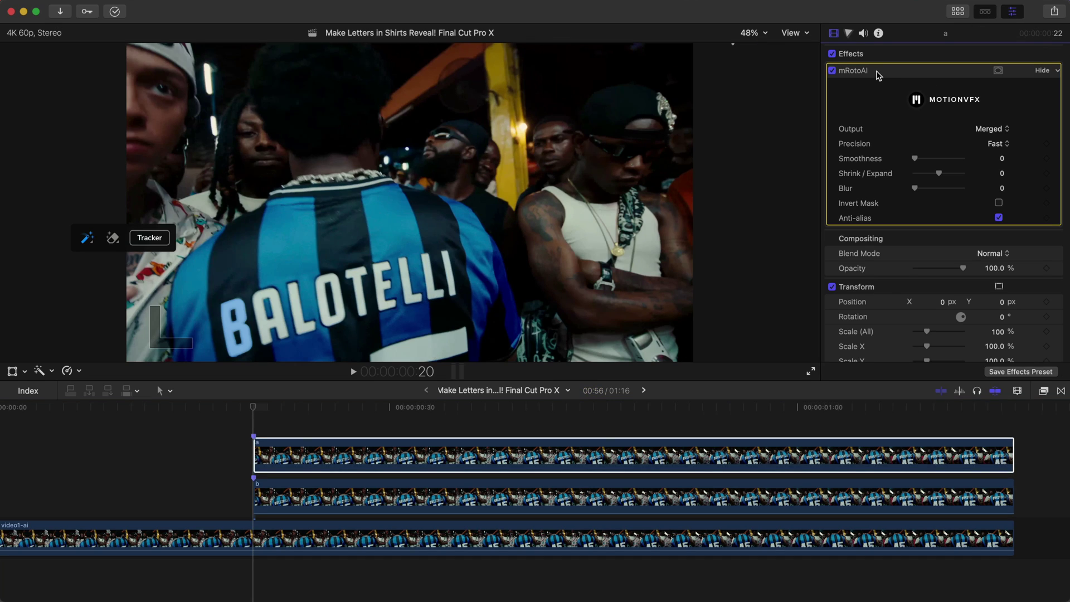
pyautogui.press('Delete')
pyautogui.click(1044, 391)
pyautogui.moveTo(960, 443); pyautogui.dragTo(697, 454)
pyautogui.click(1044, 391)
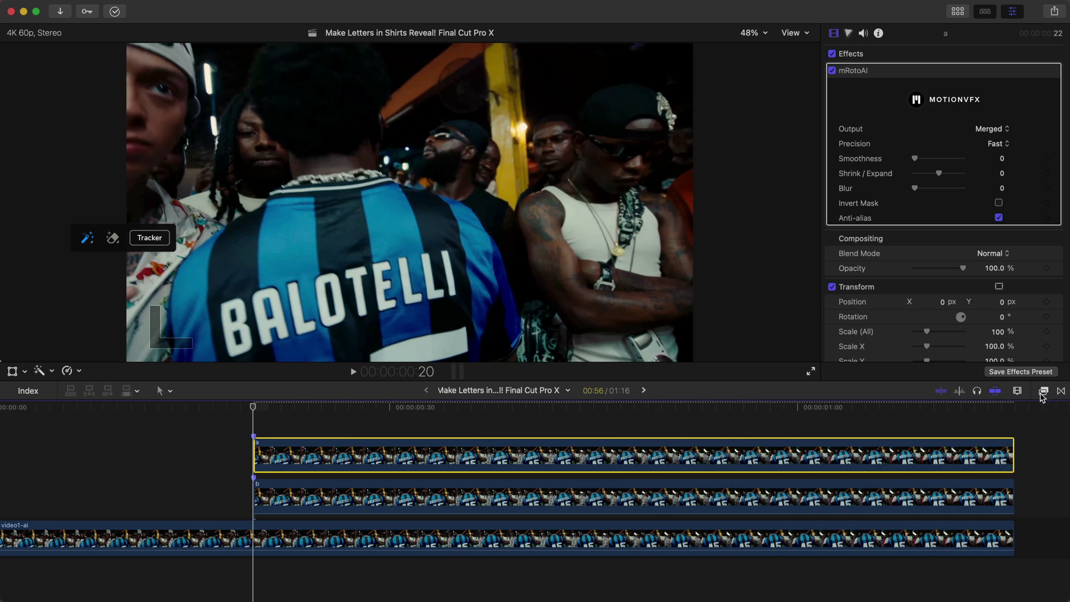
# Paint an mRotoAI mask over the letter A on the jersey in clip a and erase the spill inside the letter
pyautogui.click(752, 32)
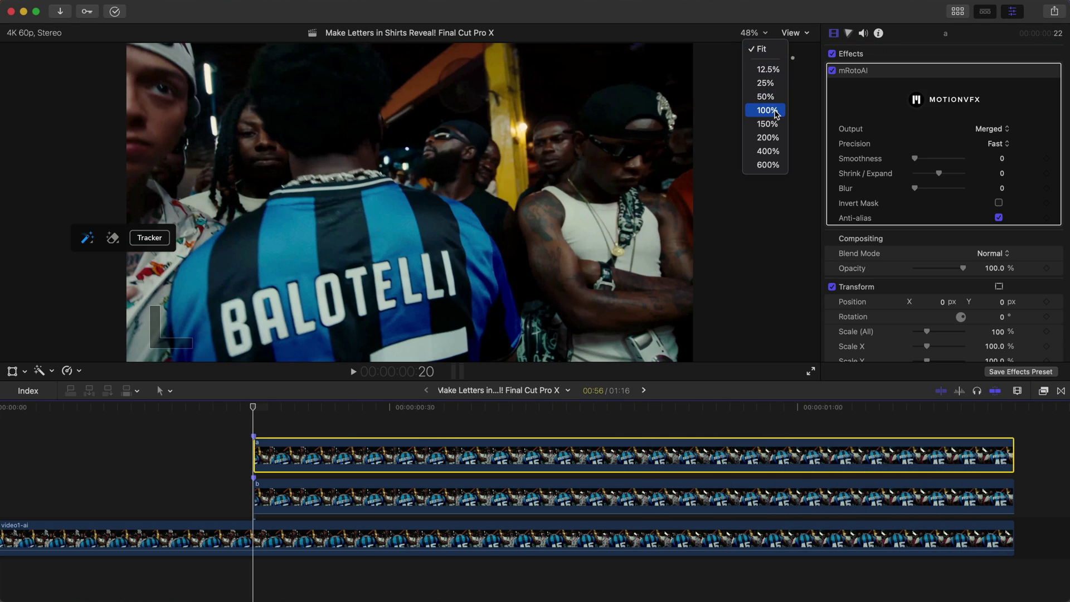
pyautogui.click(764, 122)
pyautogui.moveTo(803, 200); pyautogui.dragTo(785, 212)
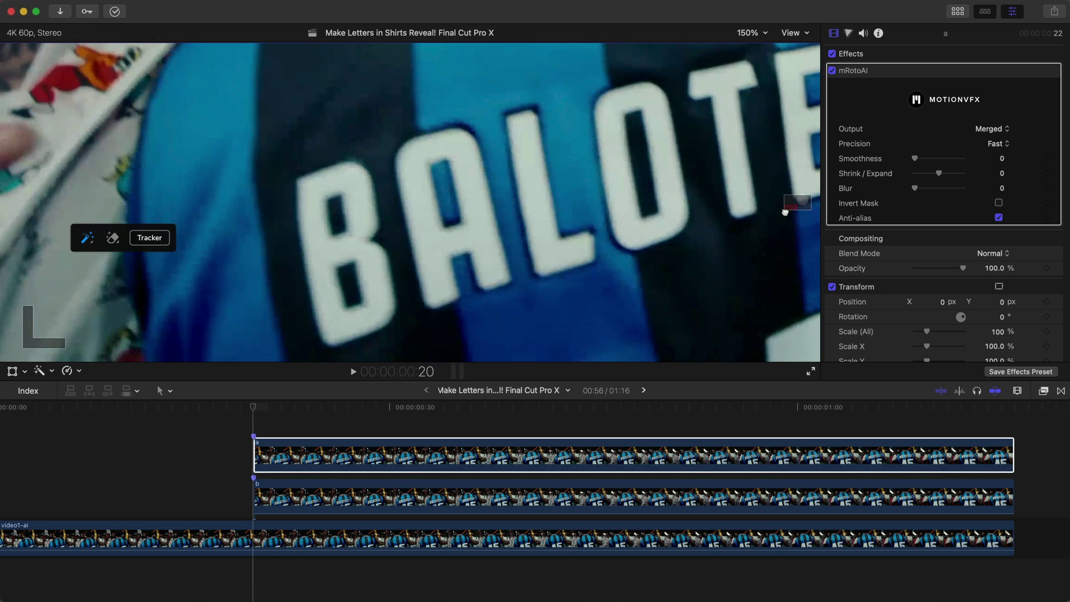
pyautogui.moveTo(435, 285); pyautogui.dragTo(429, 262)
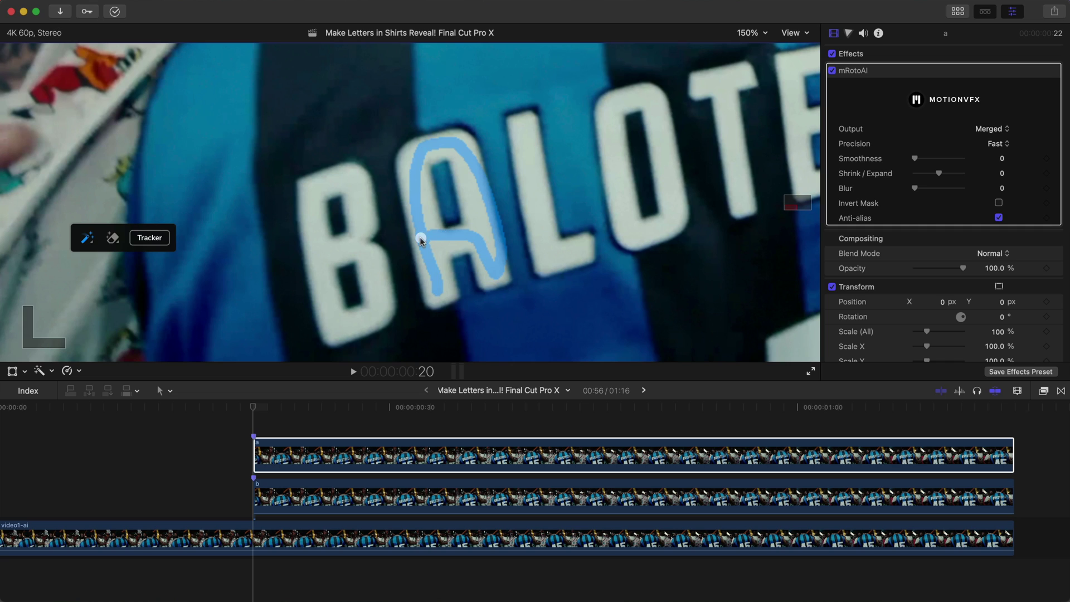
pyautogui.moveTo(797, 205); pyautogui.dragTo(800, 203)
pyautogui.click(113, 238)
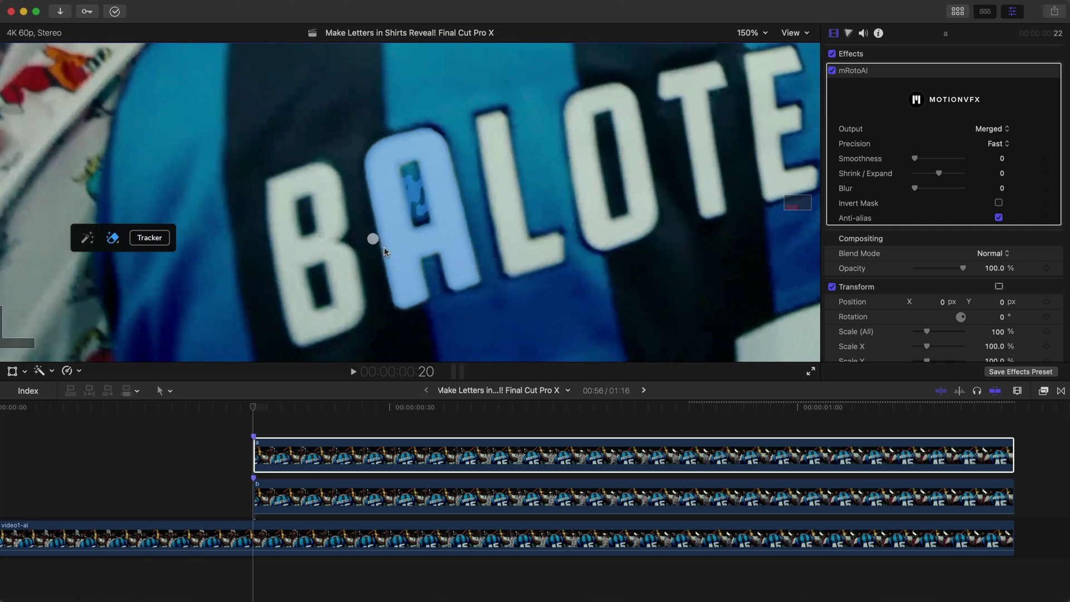
pyautogui.moveTo(420, 216); pyautogui.dragTo(411, 179)
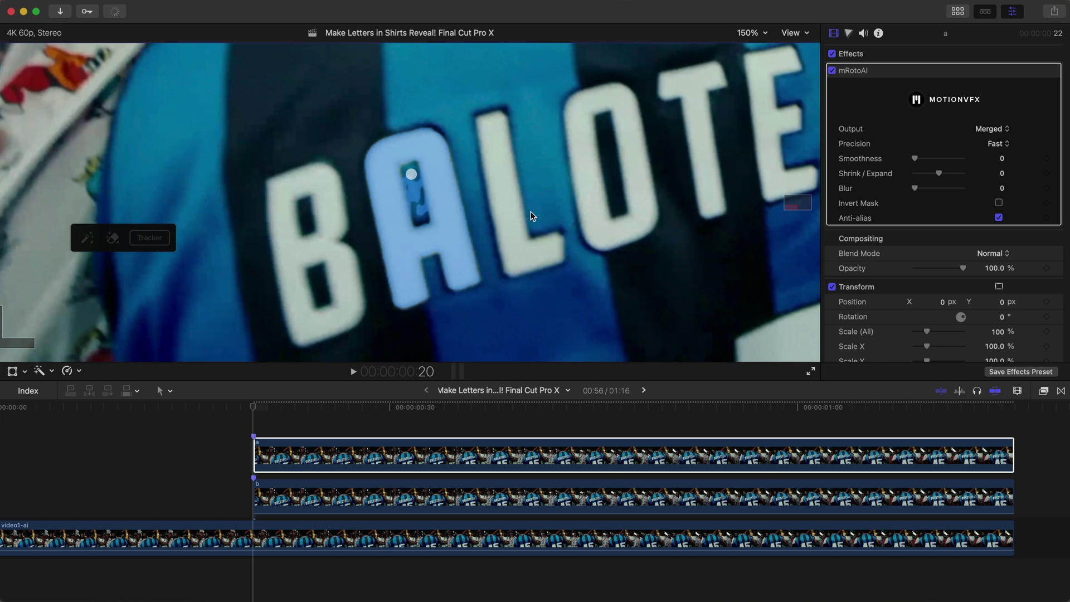
pyautogui.click(88, 238)
# Track the letter A mask forward from frame 20 through clip a
pyautogui.click(152, 239)
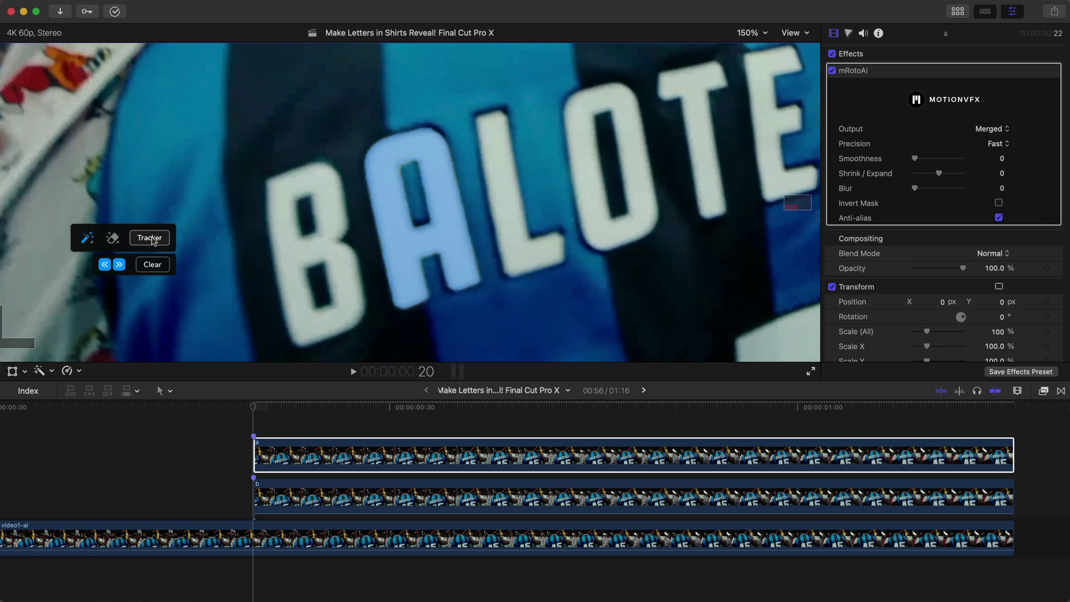
pyautogui.click(119, 264)
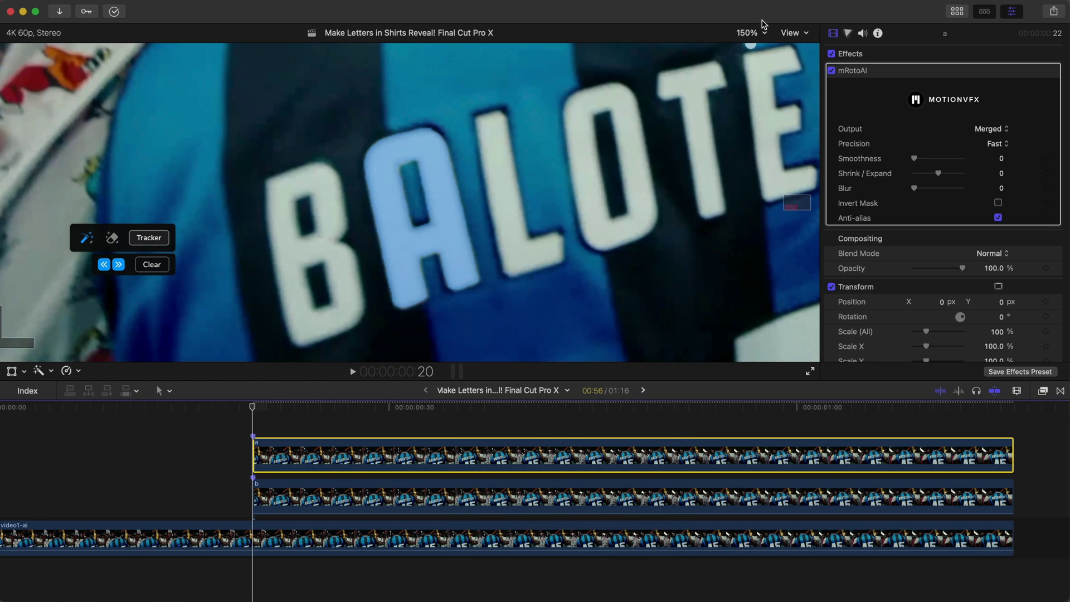
pyautogui.click(750, 32)
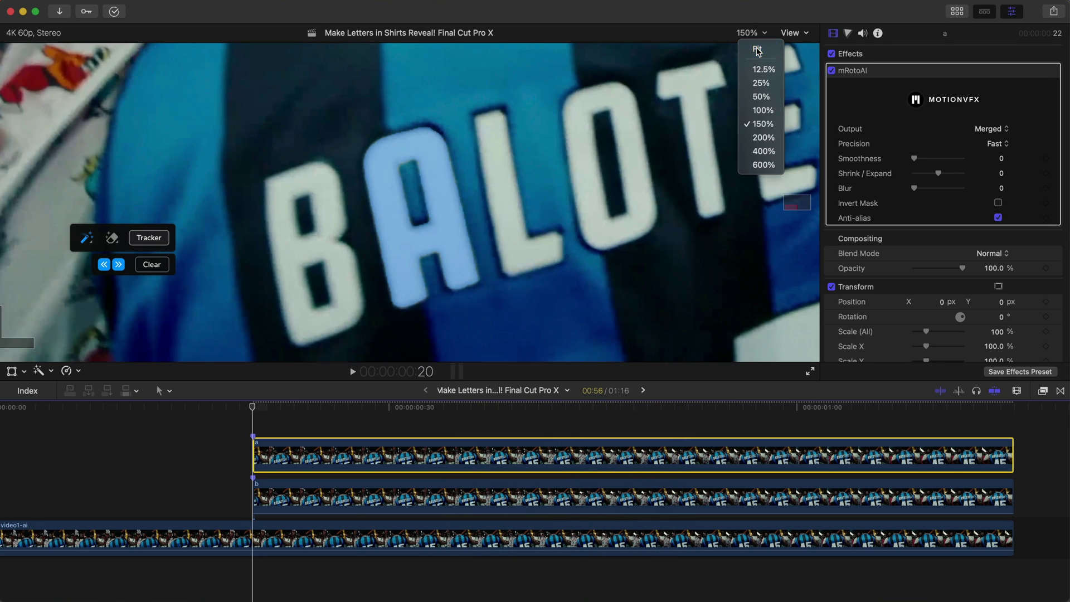
pyautogui.click(761, 50)
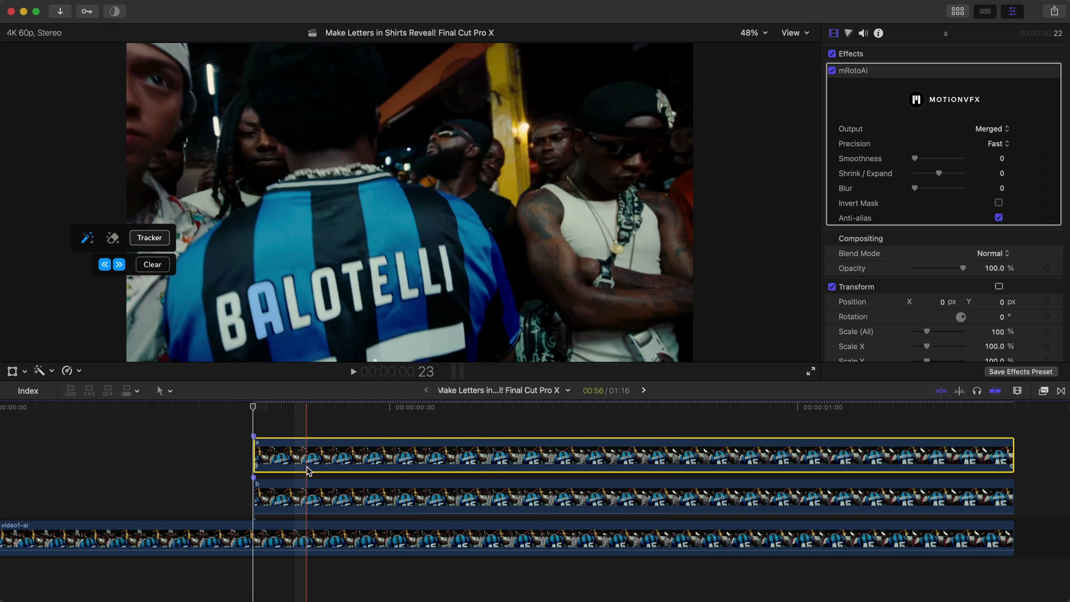
# Duplicate clip a directly above itself, keeping the same start and end
pyautogui.hscroll(2, 304, 463)
pyautogui.moveTo(295, 452); pyautogui.dragTo(295, 423)
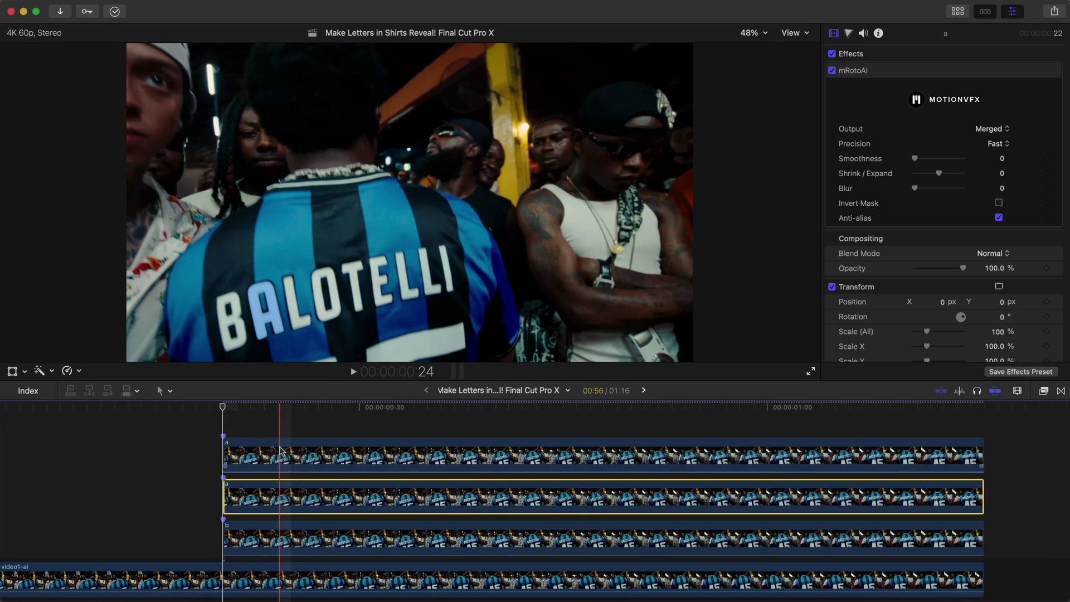
# Rename the topmost clip copy as l
pyautogui.rightClick(251, 454)
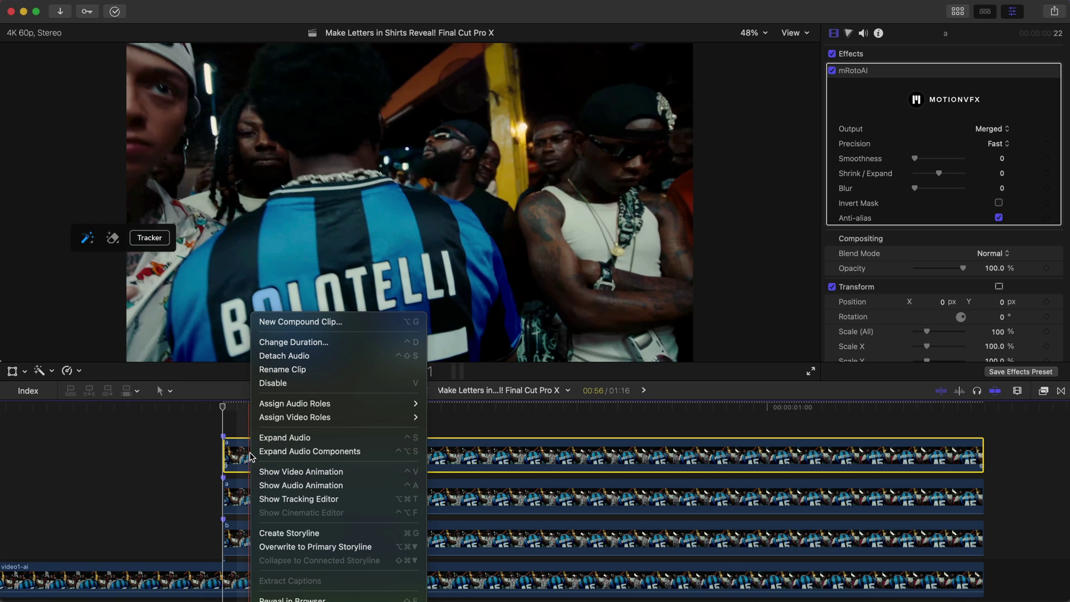
pyautogui.click(297, 369)
pyautogui.press('Return')
# Delete the copied mRotoAI effect from the topmost clip l and apply a fresh mRotoAI effect to it
pyautogui.click(908, 70)
pyautogui.press('Delete')
pyautogui.click(1043, 391)
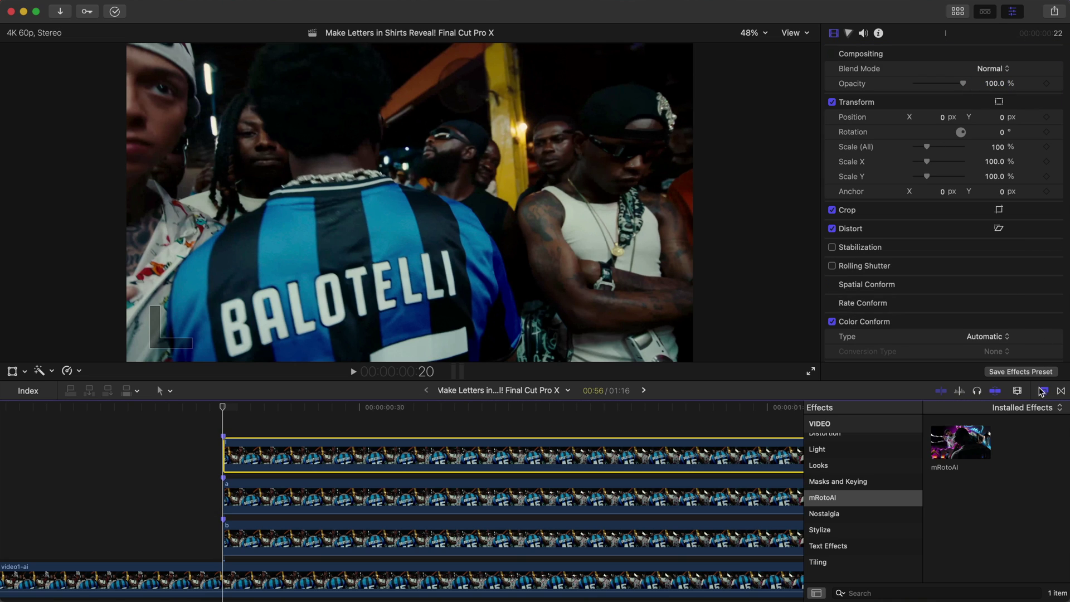
pyautogui.moveTo(972, 437); pyautogui.dragTo(641, 455)
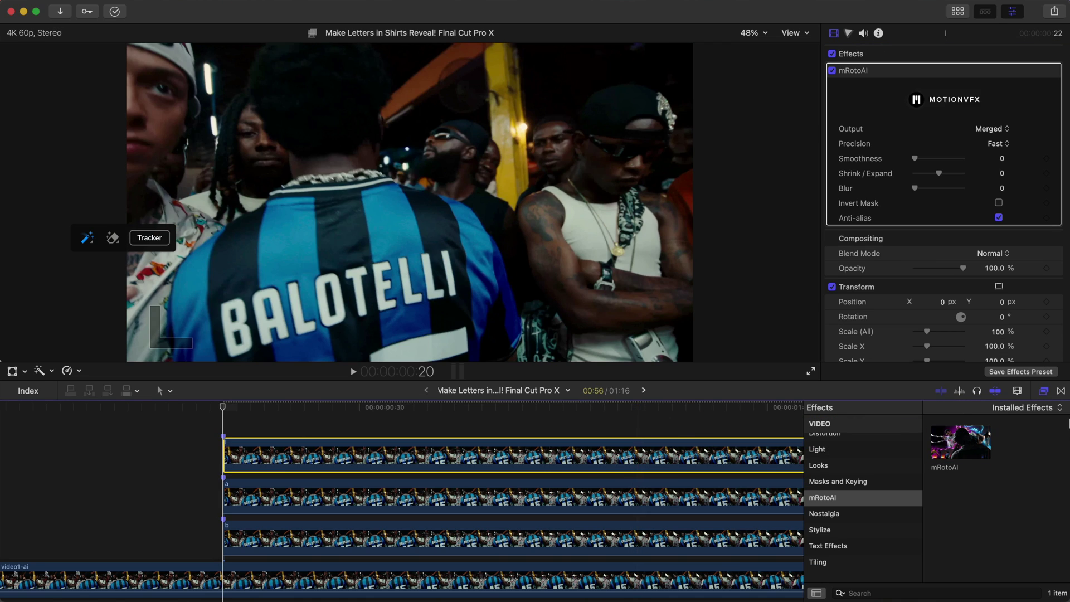
pyautogui.click(1045, 391)
# Paint an mRotoAI mask over the first letter L on the jersey and track it forward from frame 20 through clip l
pyautogui.click(747, 32)
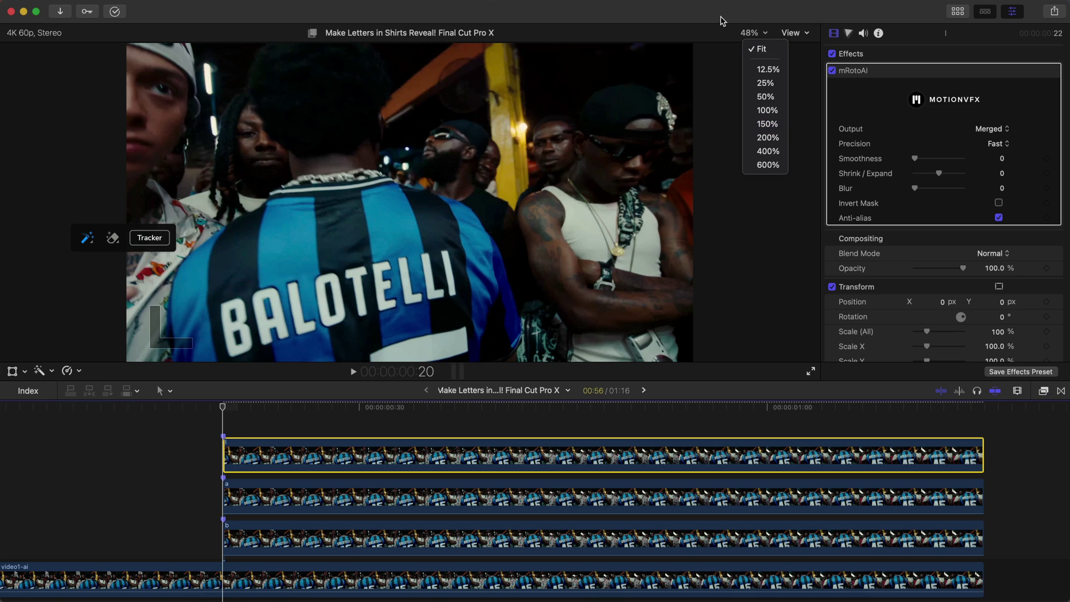
pyautogui.click(721, 17)
pyautogui.click(293, 287)
pyautogui.moveTo(305, 335); pyautogui.dragTo(305, 336)
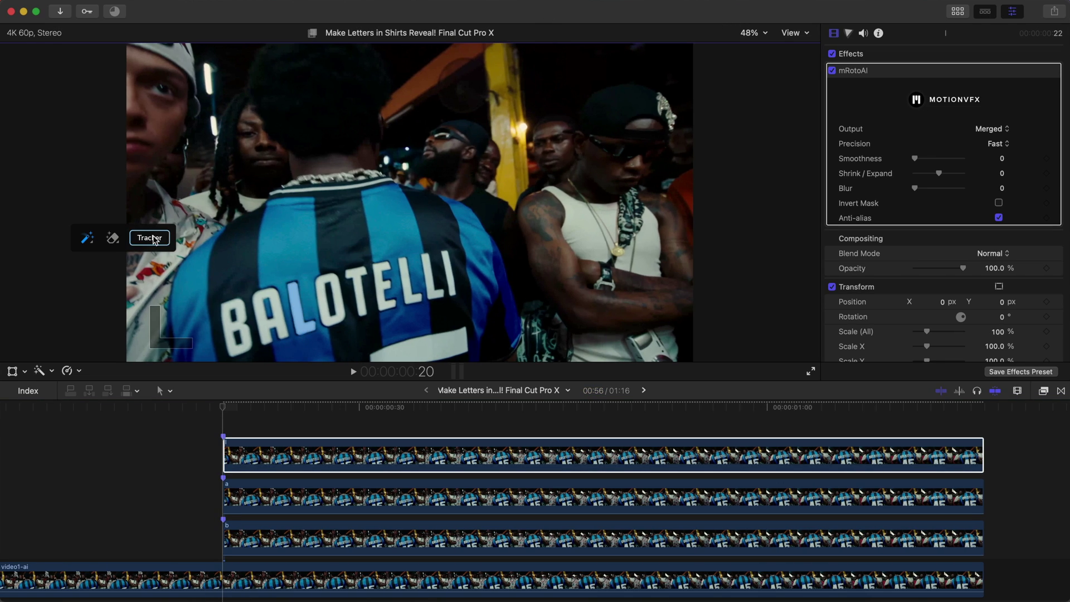
pyautogui.click(143, 241)
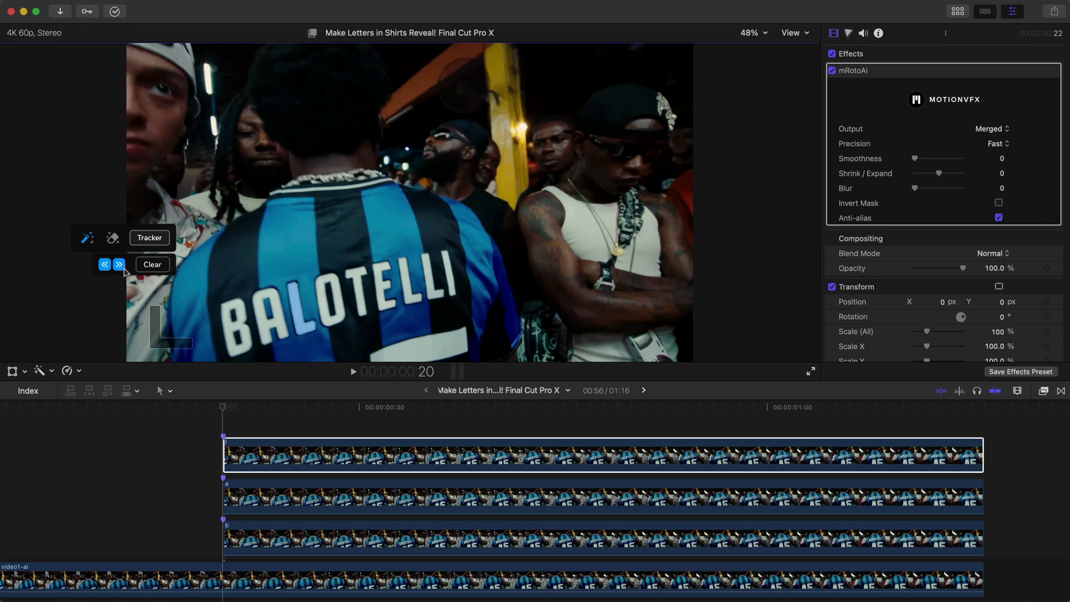
pyautogui.click(118, 264)
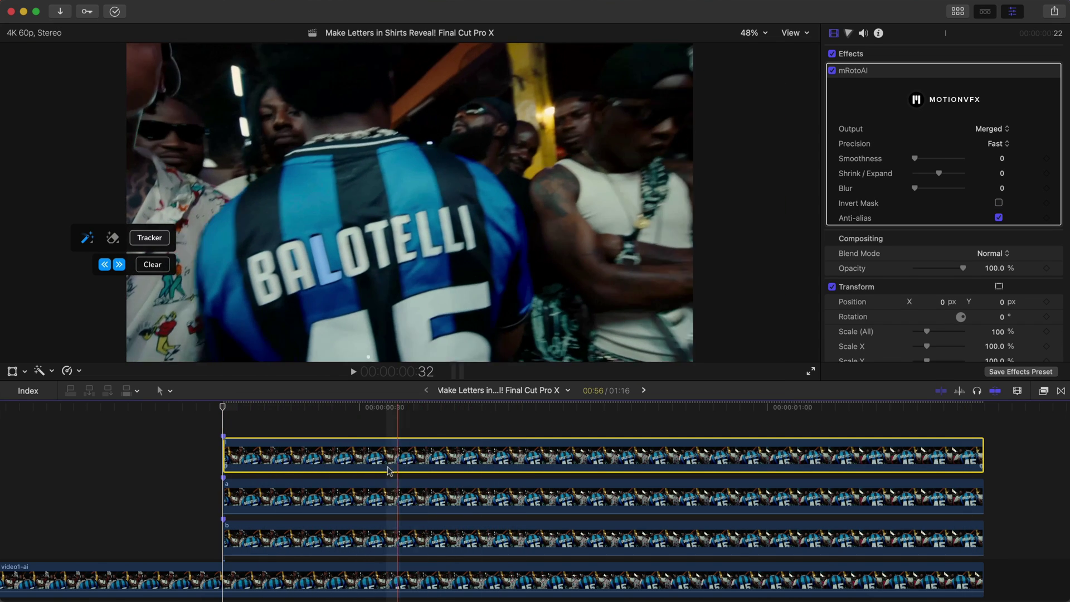
# Duplicate clip l directly above itself with the same start and end, and select the new copy
pyautogui.moveTo(371, 445); pyautogui.dragTo(371, 424)
pyautogui.scroll(2, 368, 435)
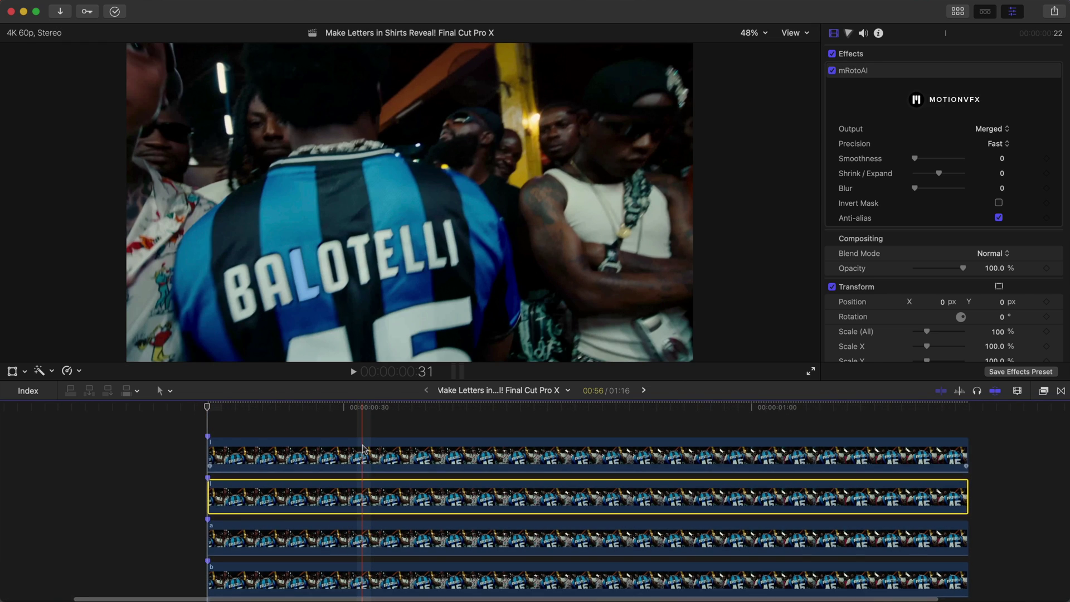
pyautogui.click(362, 448)
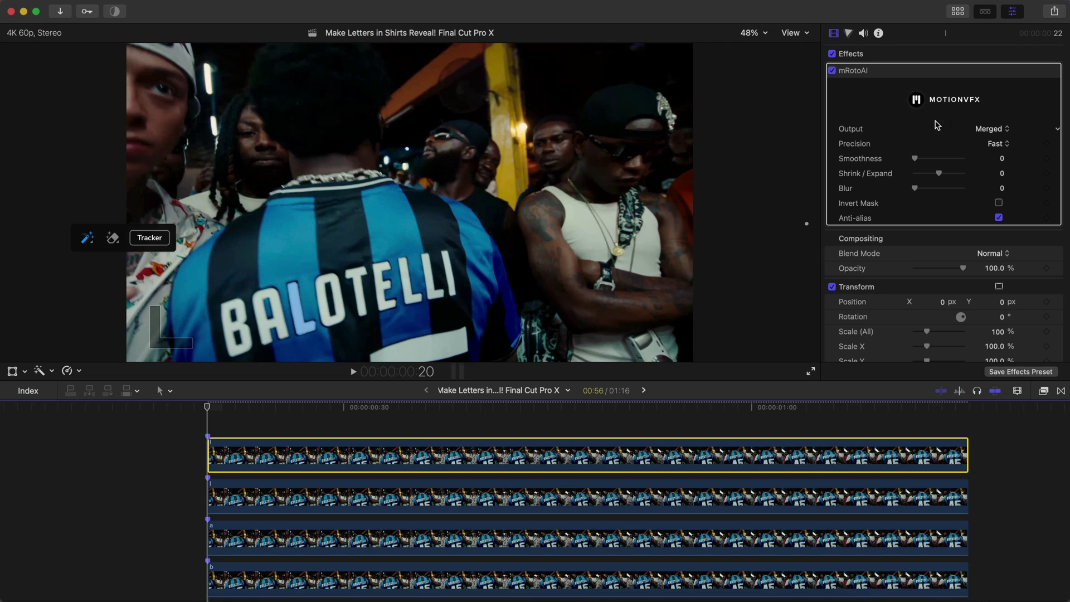
# Track the mask of the jersey's final letter I forward through clip i and hide the effects browser
pyautogui.click(119, 264)
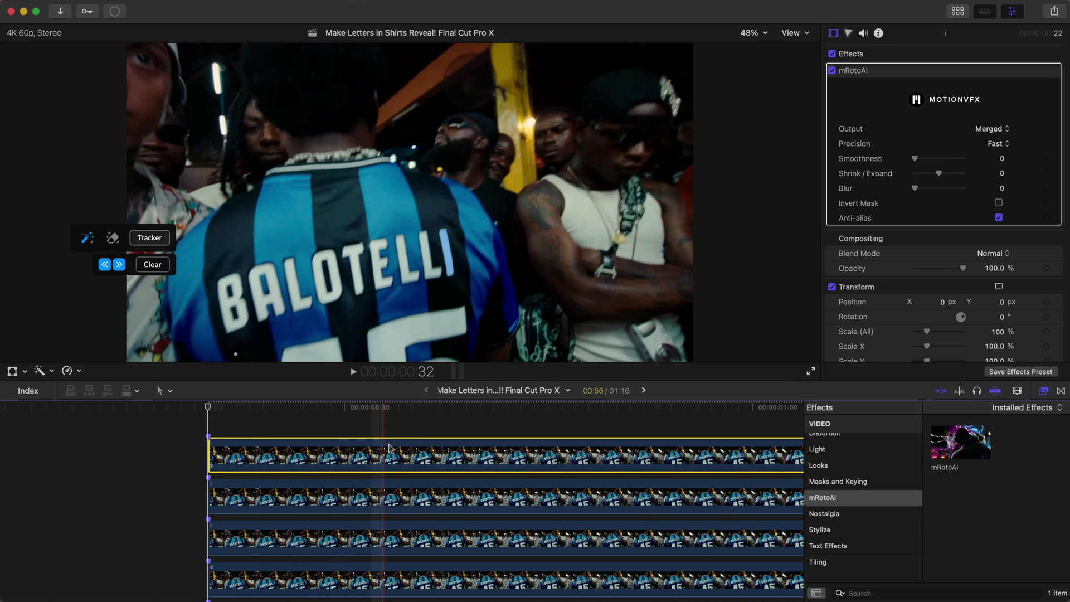
pyautogui.press('super+5')
pyautogui.scroll(-5, 296, 476)
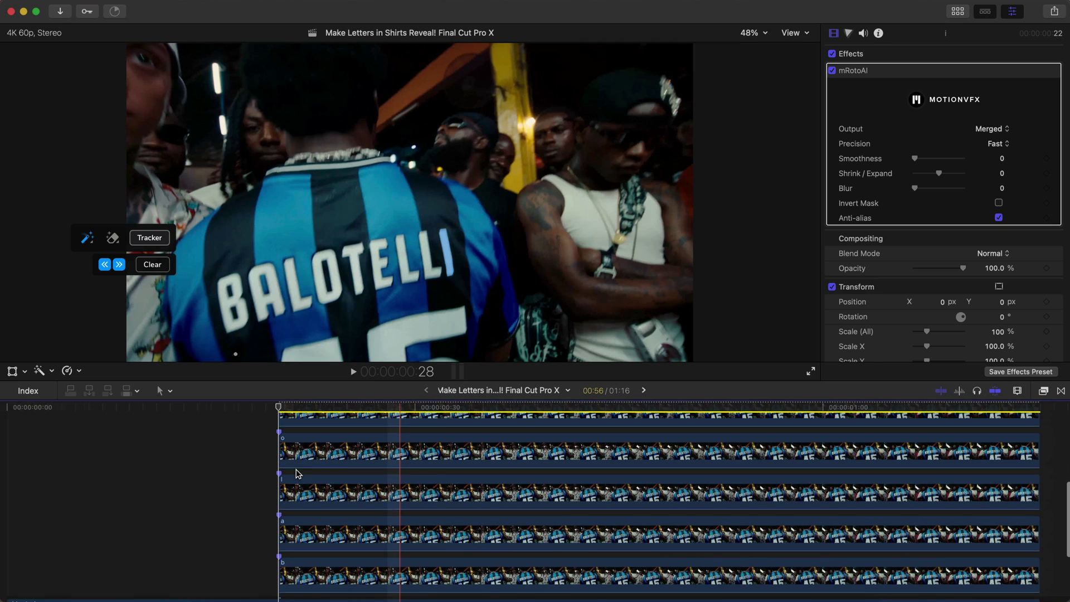
pyautogui.scroll(5, 295, 474)
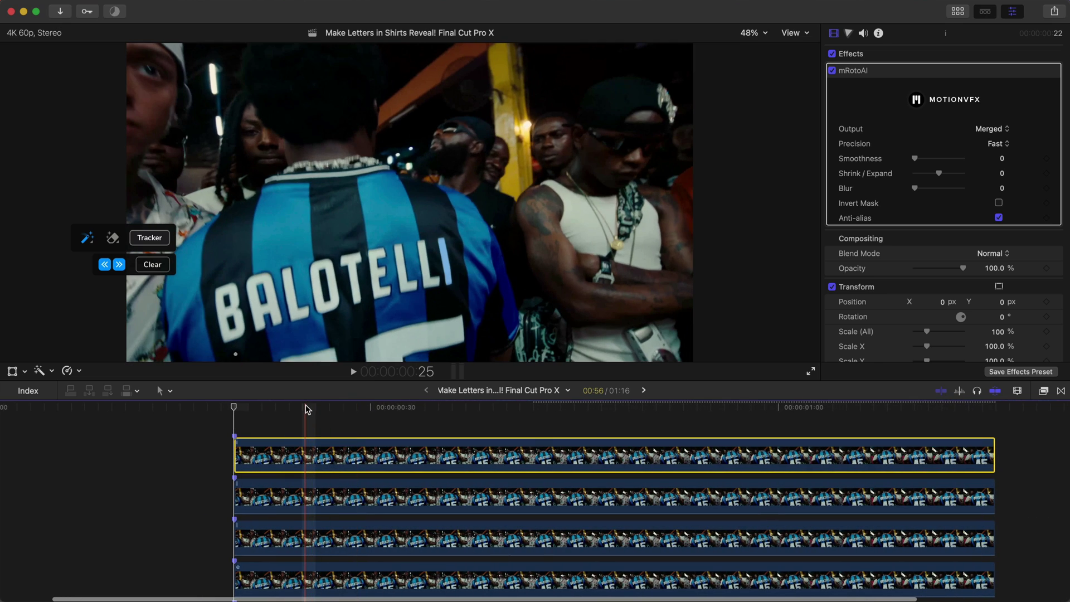
# Set the mRotoAI output to Masked Video for the topmost clip i and the l clip directly below it
pyautogui.click(990, 129)
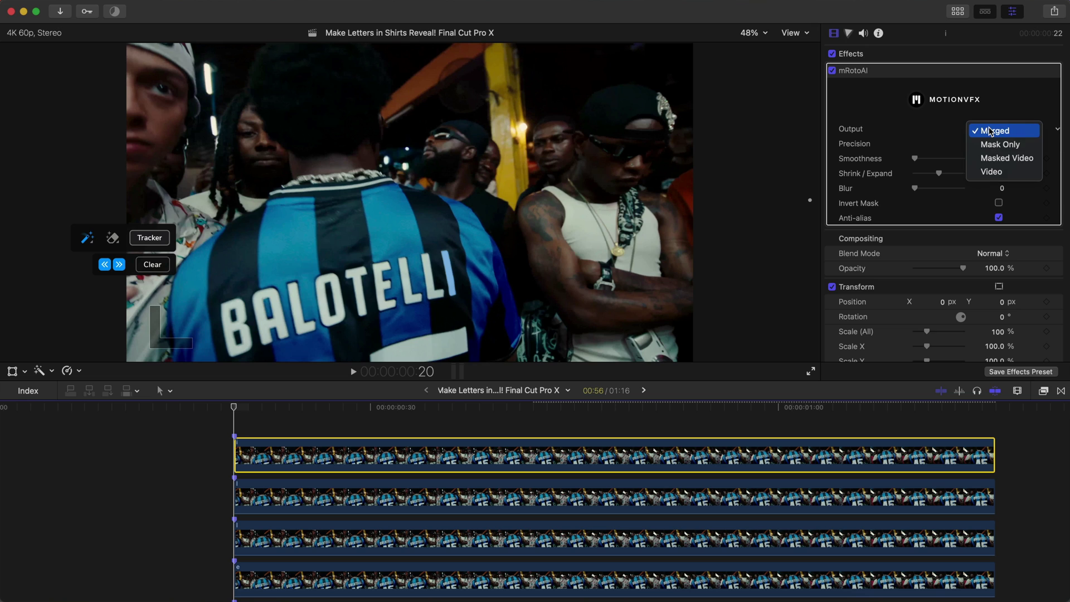
pyautogui.click(994, 158)
pyautogui.hscroll(3, 674, 487)
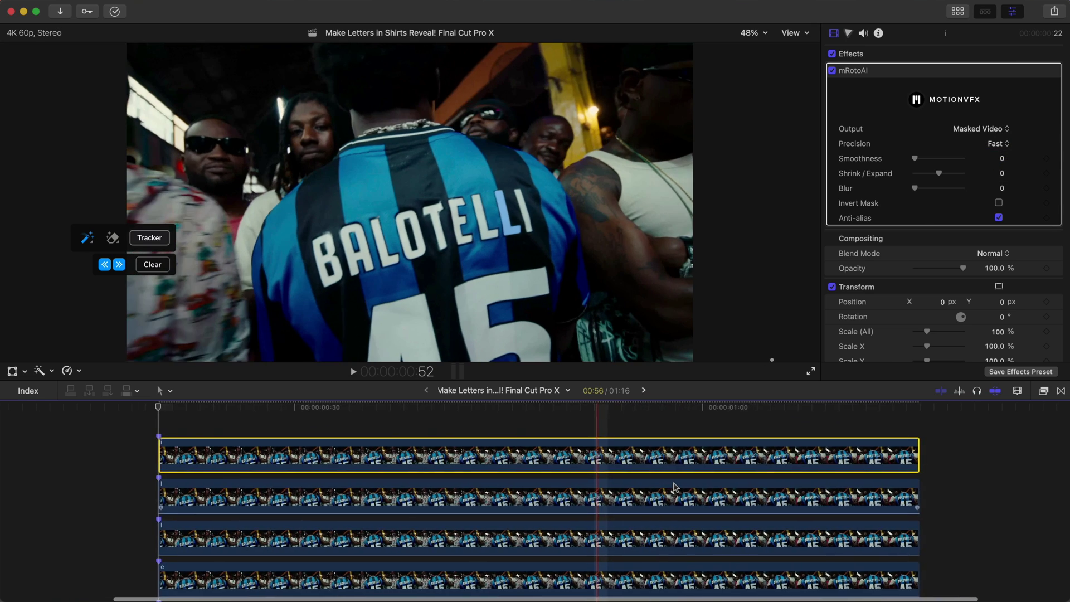
pyautogui.click(724, 491)
pyautogui.scroll(-1, 724, 479)
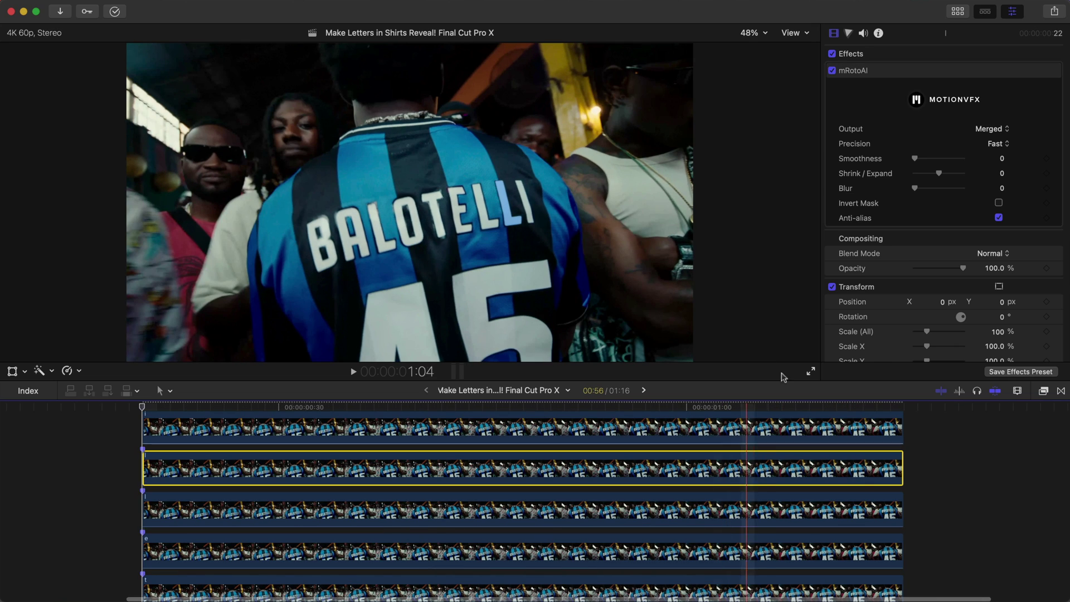
pyautogui.click(992, 130)
pyautogui.click(1000, 159)
# Set the mRotoAI output to Masked Video for the l clip directly above clip e and for clip e itself
pyautogui.click(835, 519)
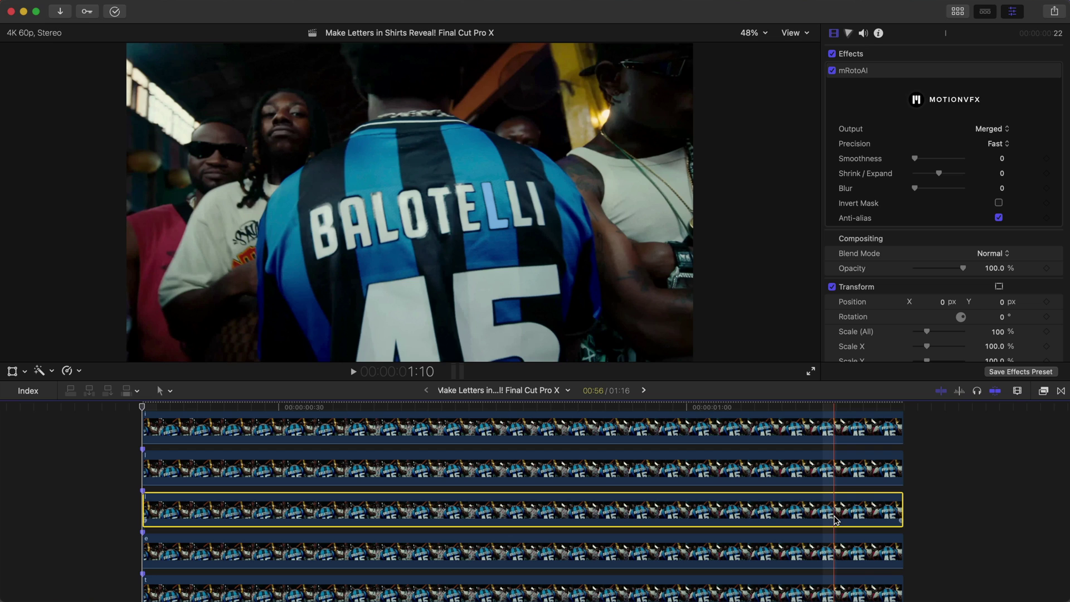
pyautogui.click(993, 129)
pyautogui.click(999, 158)
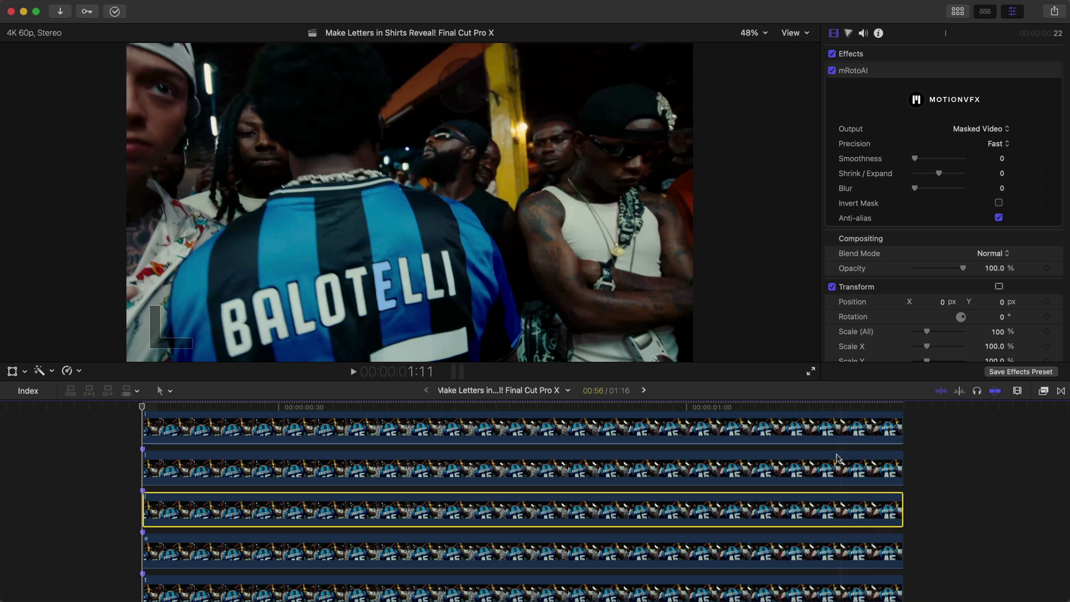
pyautogui.click(823, 557)
pyautogui.scroll(-3, 823, 557)
pyautogui.click(1007, 127)
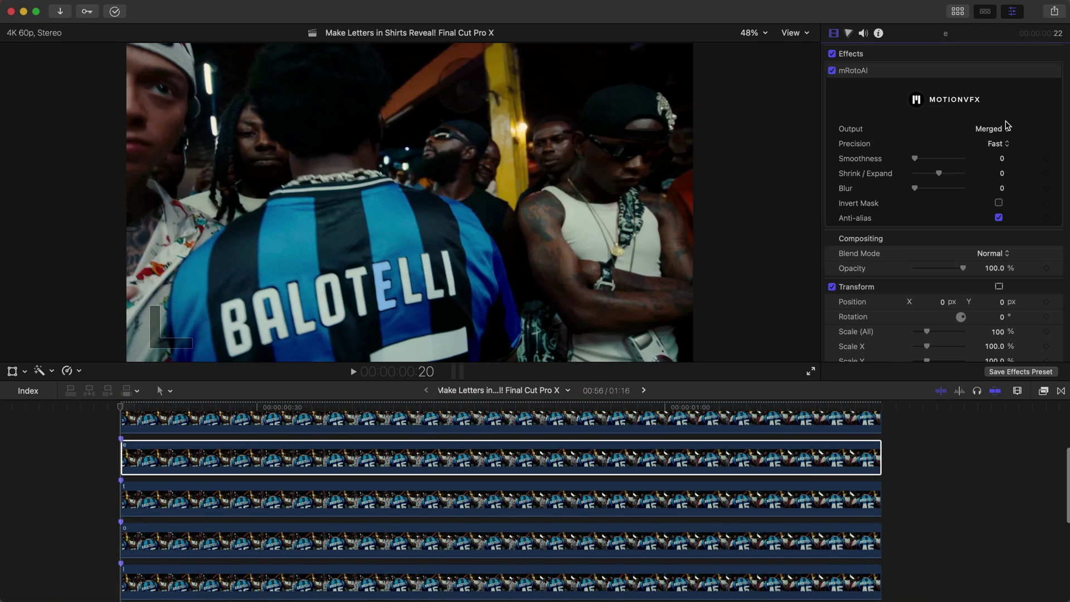
pyautogui.hscroll(-3, 855, 521)
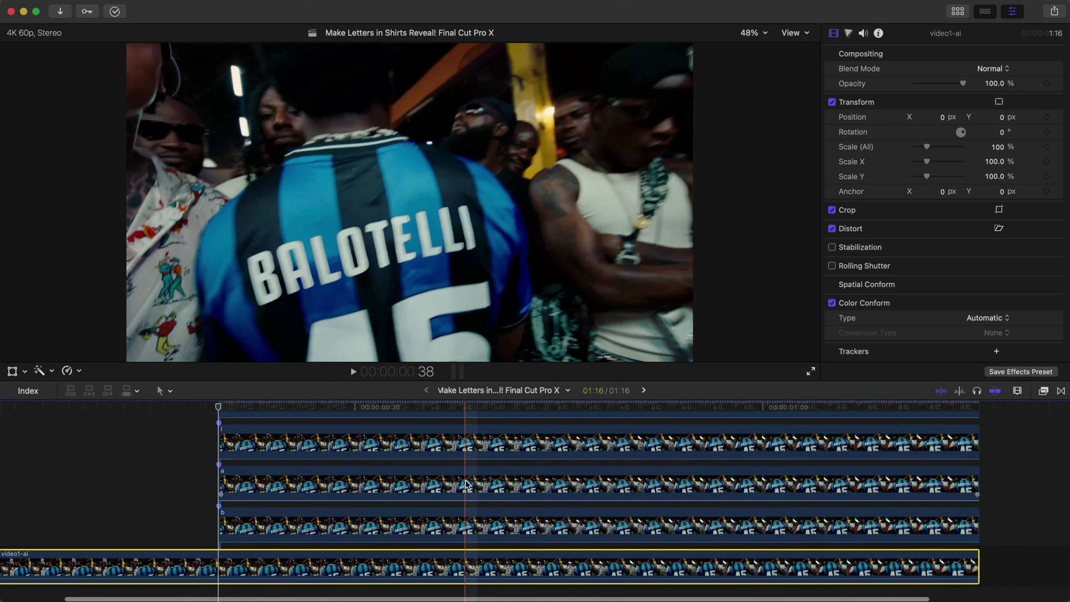
# Set clip b's mRotoAI Shrink / Expand to 0.5 and Blur to 0.13
pyautogui.click(277, 519)
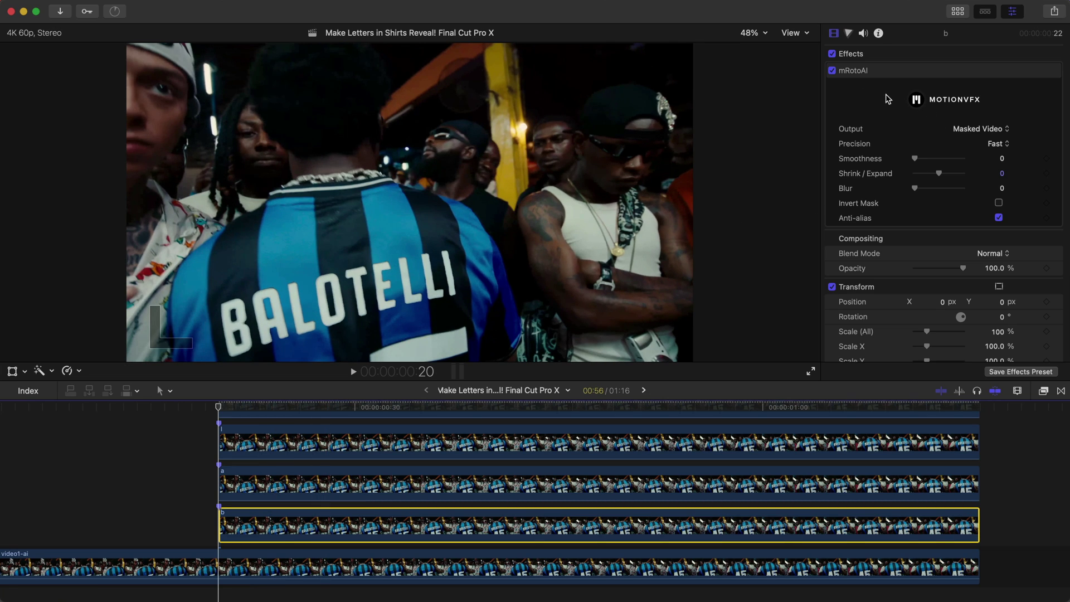
pyautogui.click(425, 440)
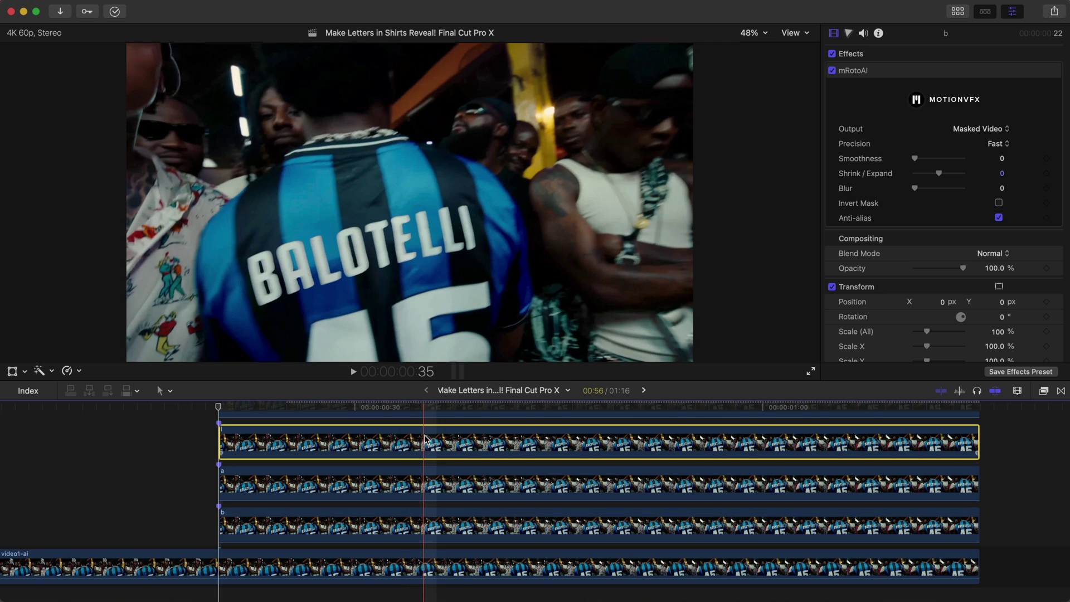
pyautogui.click(334, 530)
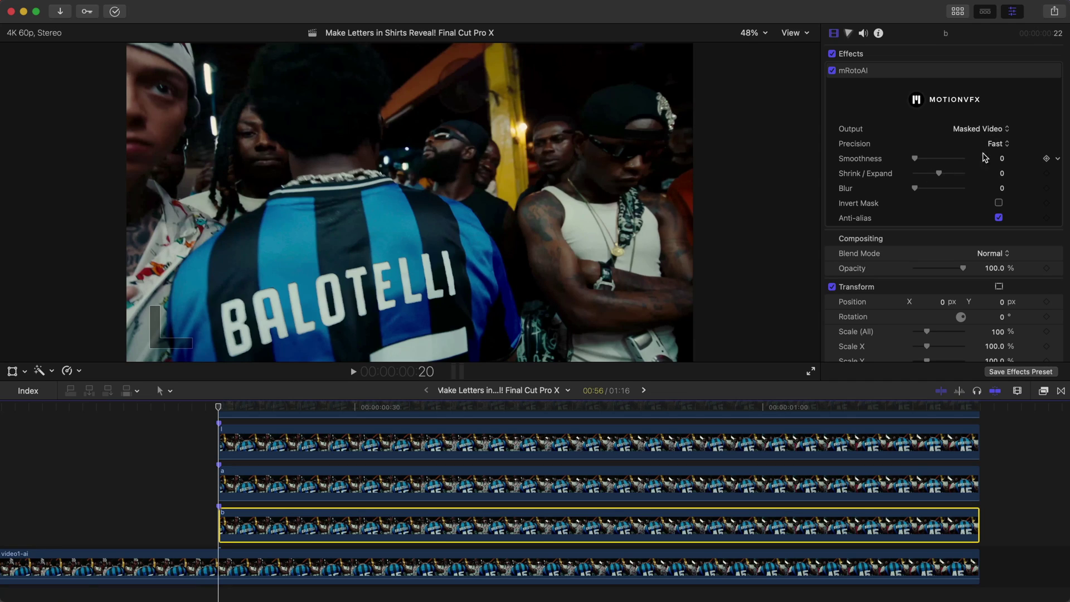
pyautogui.click(1000, 174)
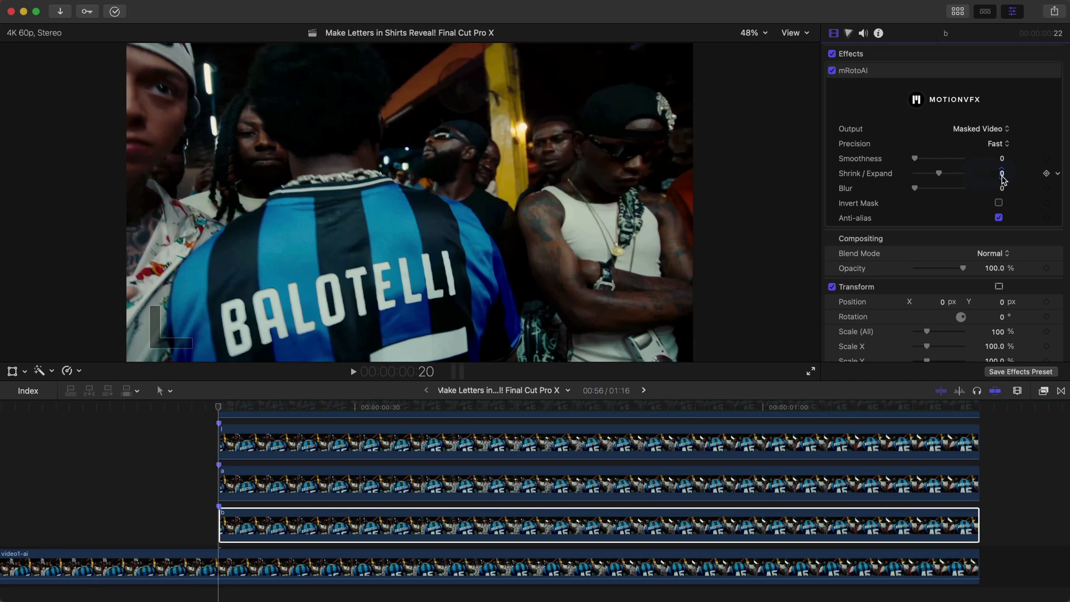
pyautogui.moveTo(942, 175); pyautogui.dragTo(949, 175)
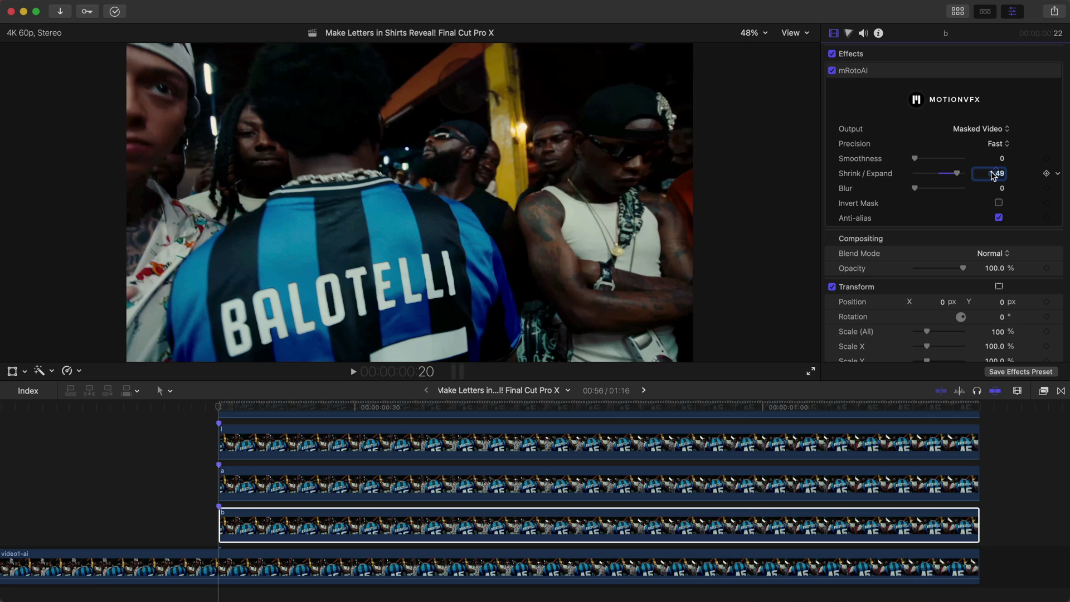
pyautogui.press('Return')
pyautogui.click(1002, 189)
pyautogui.write('.13')
pyautogui.press('Return')
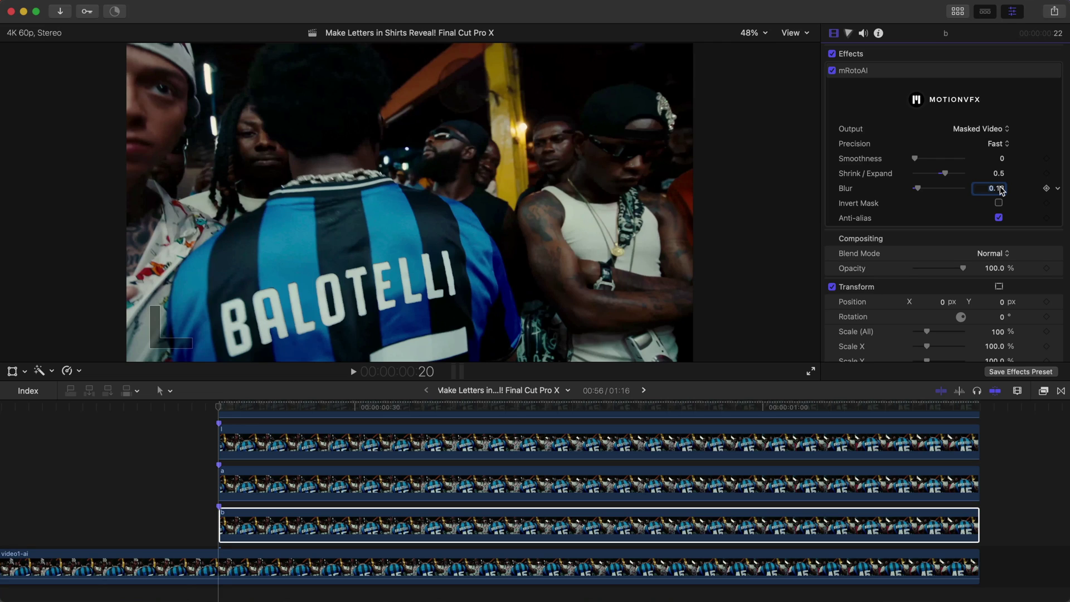
# Set clip a's mRotoAI Shrink / Expand to 0.5 and Blur to 0.13
pyautogui.click(315, 484)
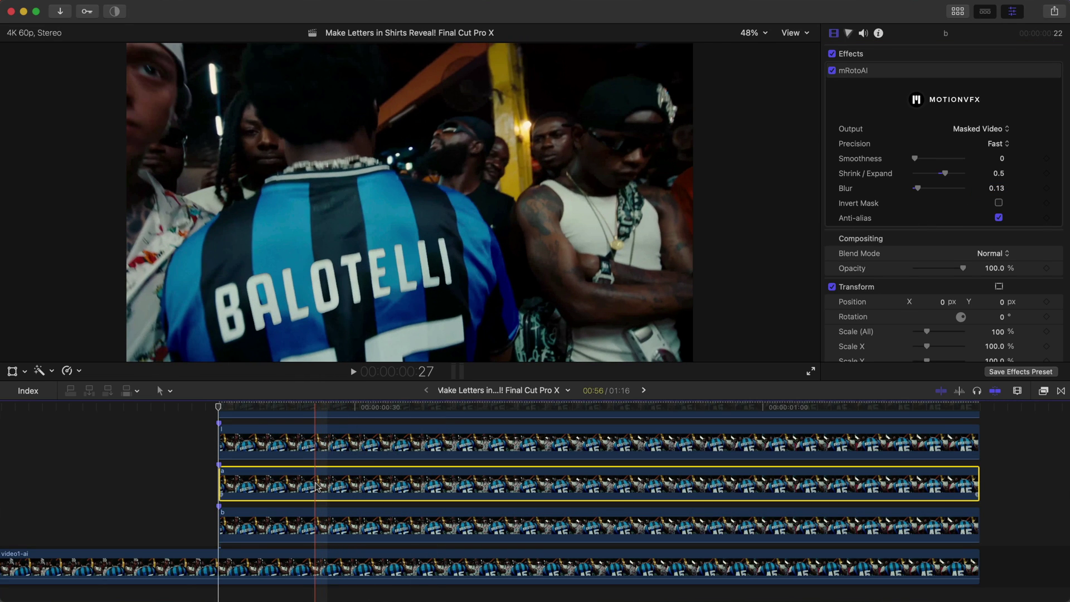
pyautogui.scroll(1, 316, 487)
pyautogui.click(1004, 175)
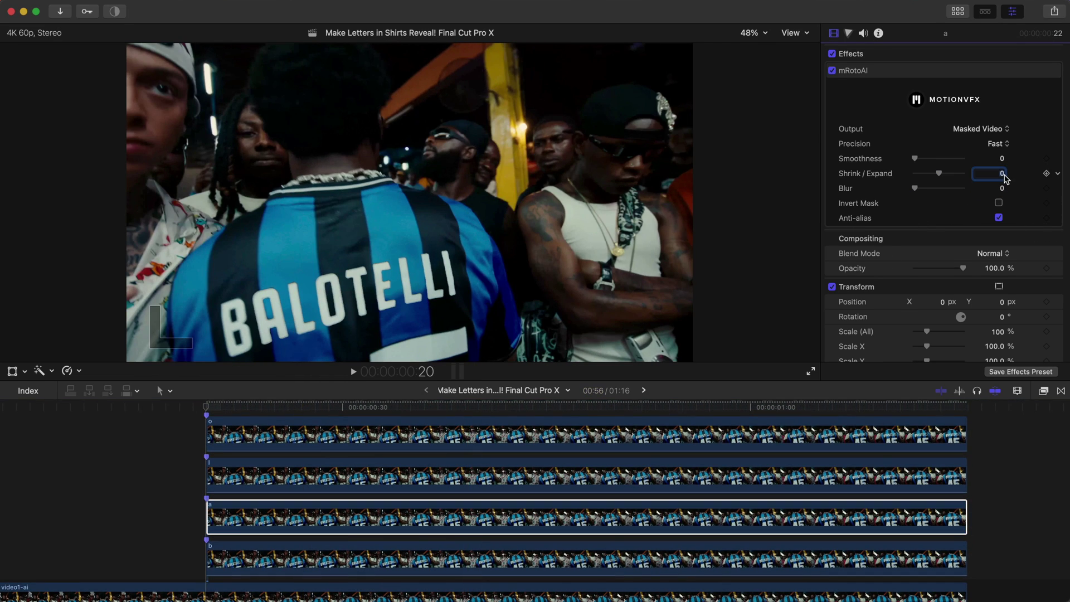
pyautogui.write('0.50')
pyautogui.press('Return')
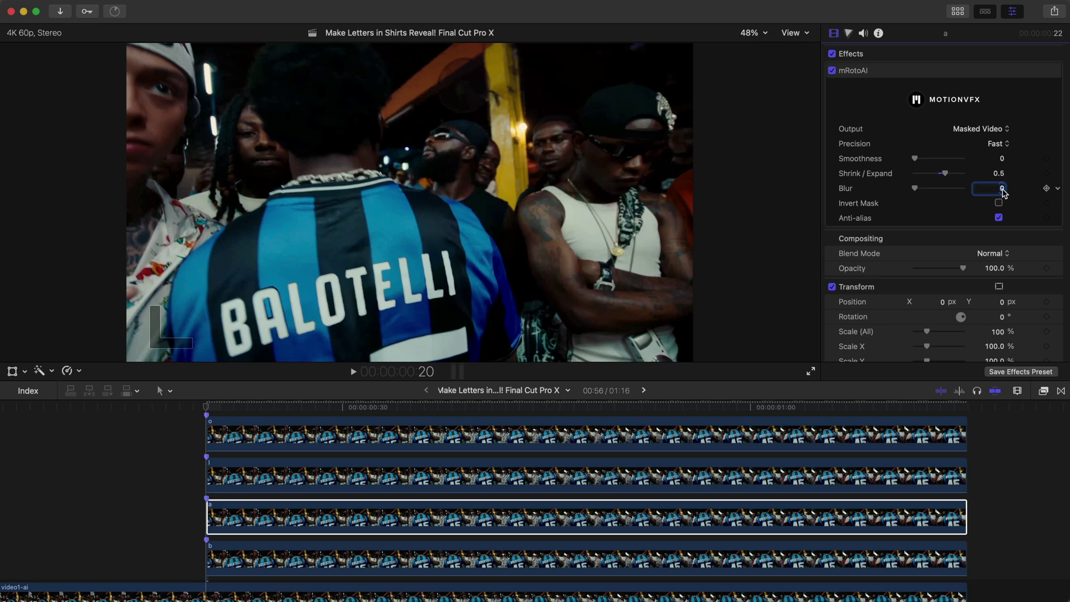
pyautogui.write('0.13')
pyautogui.press('Return')
# Set mRotoAI Shrink / Expand to 0.5 and Blur to 0.13 on the l clip above clip a, and select clip o
pyautogui.click(267, 476)
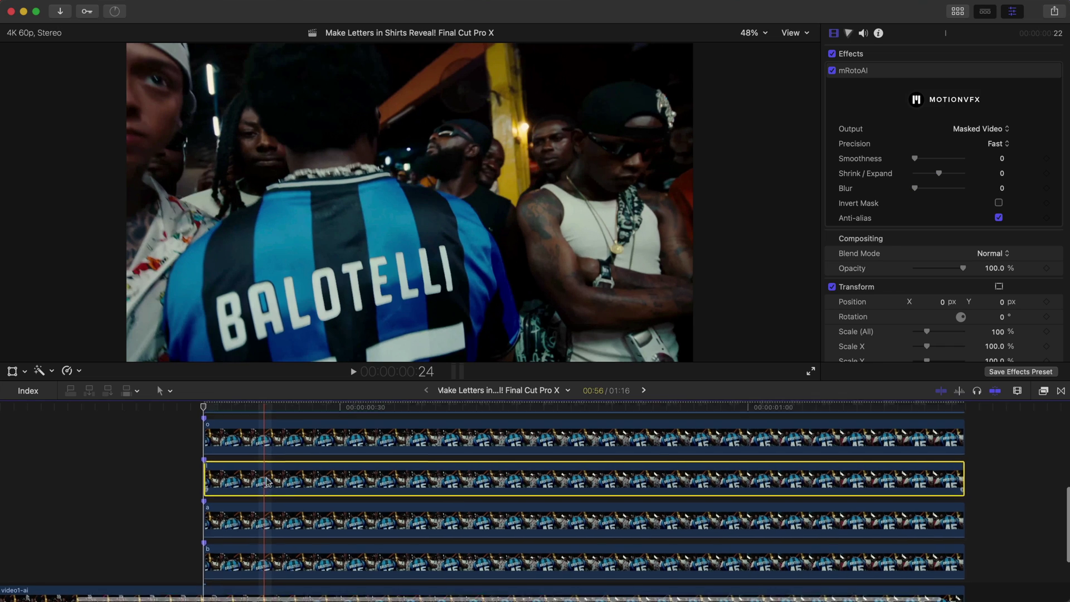
pyautogui.scroll(2, 266, 477)
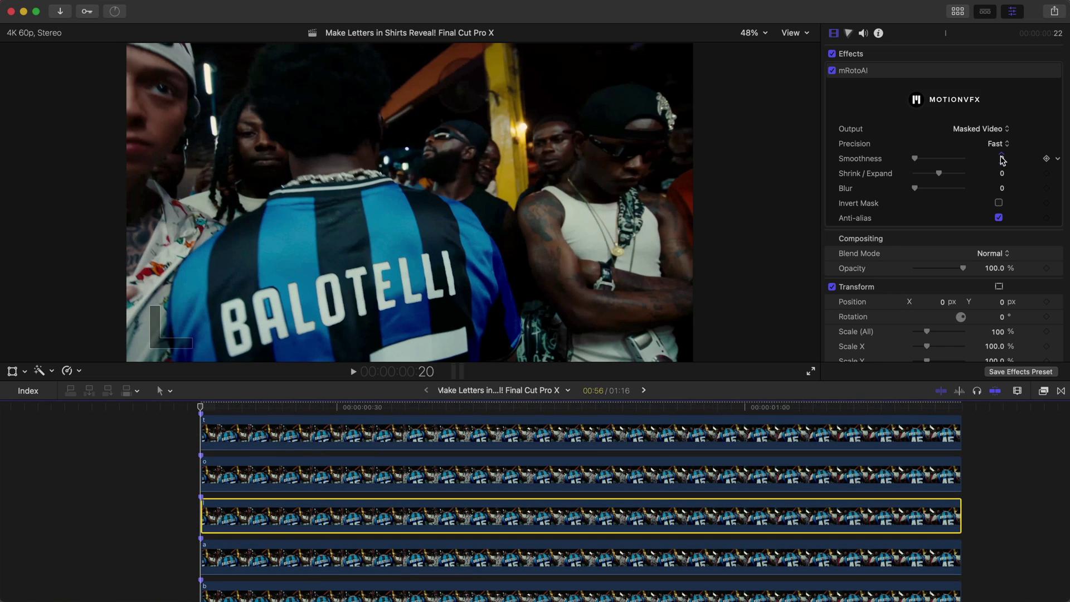
pyautogui.click(1002, 173)
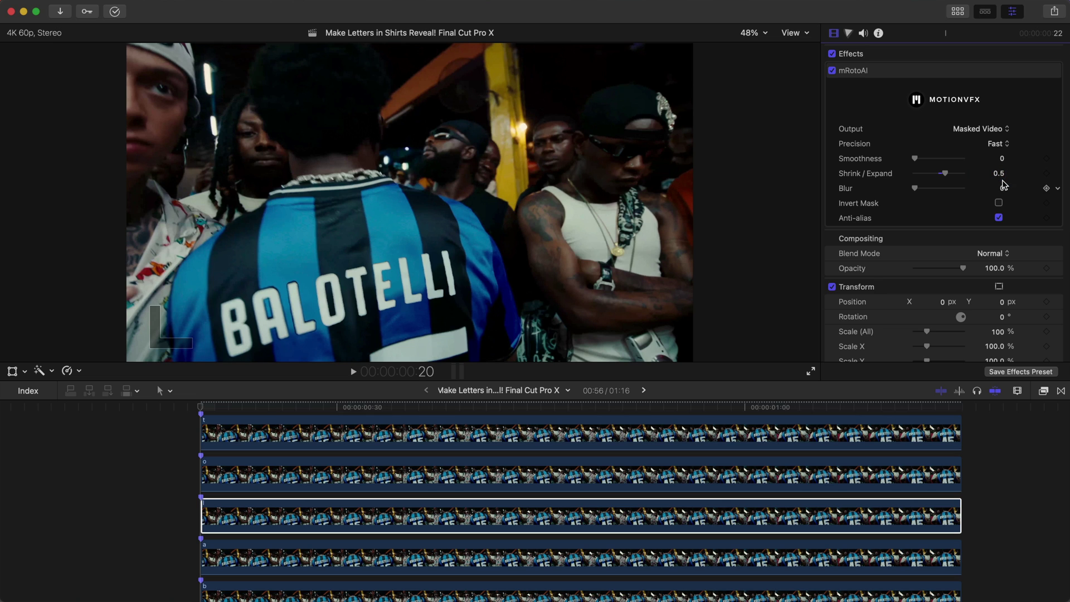
pyautogui.press('Return')
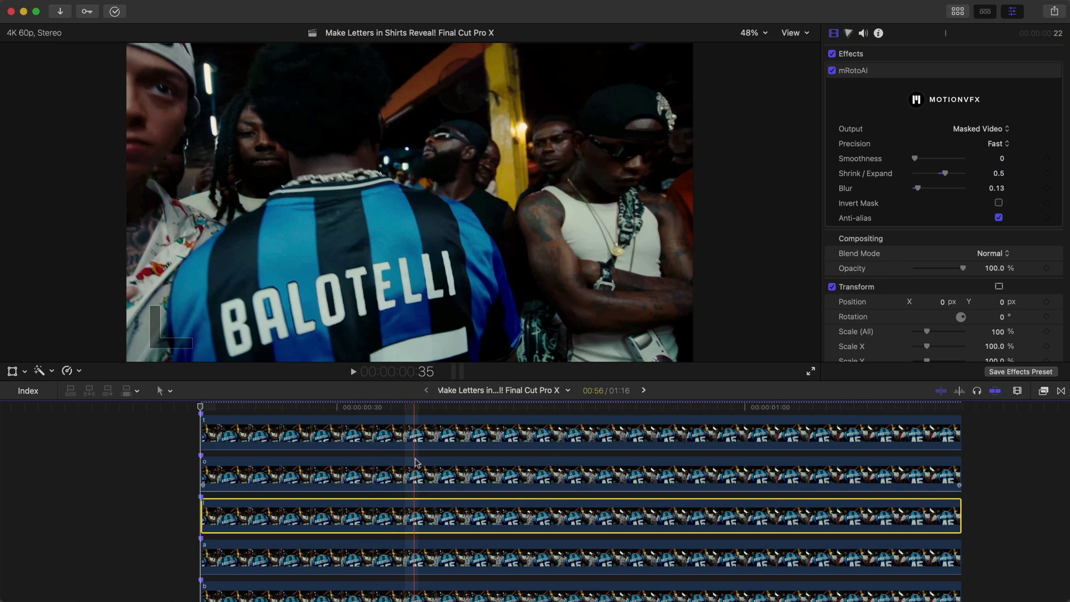
pyautogui.click(416, 463)
pyautogui.scroll(2, 416, 463)
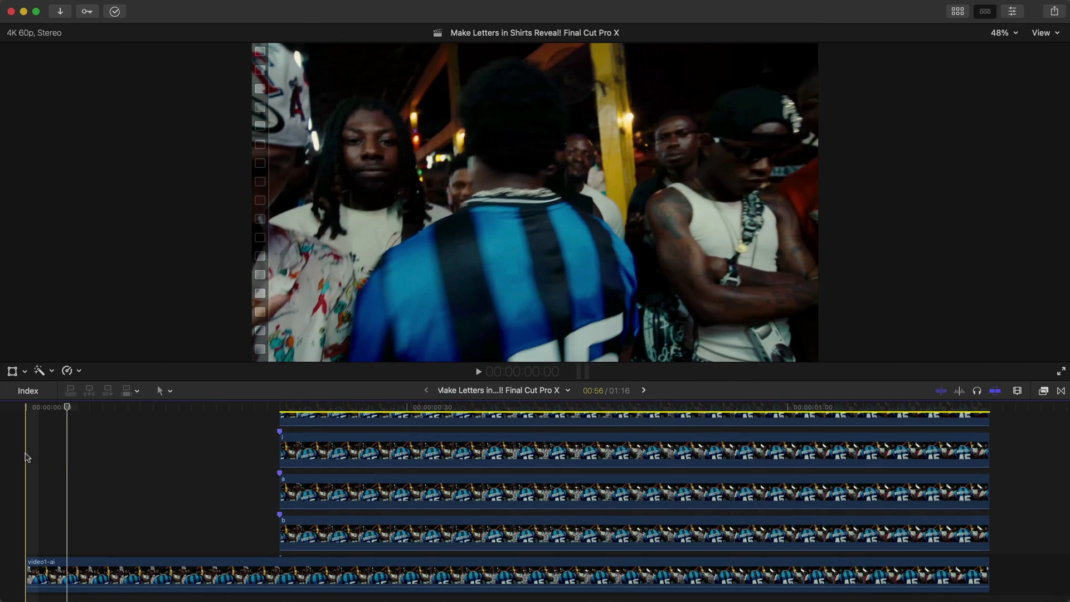
# Play the timeline from the start to review the masked letters, and bring the upper letter clips into view
pyautogui.press('space')
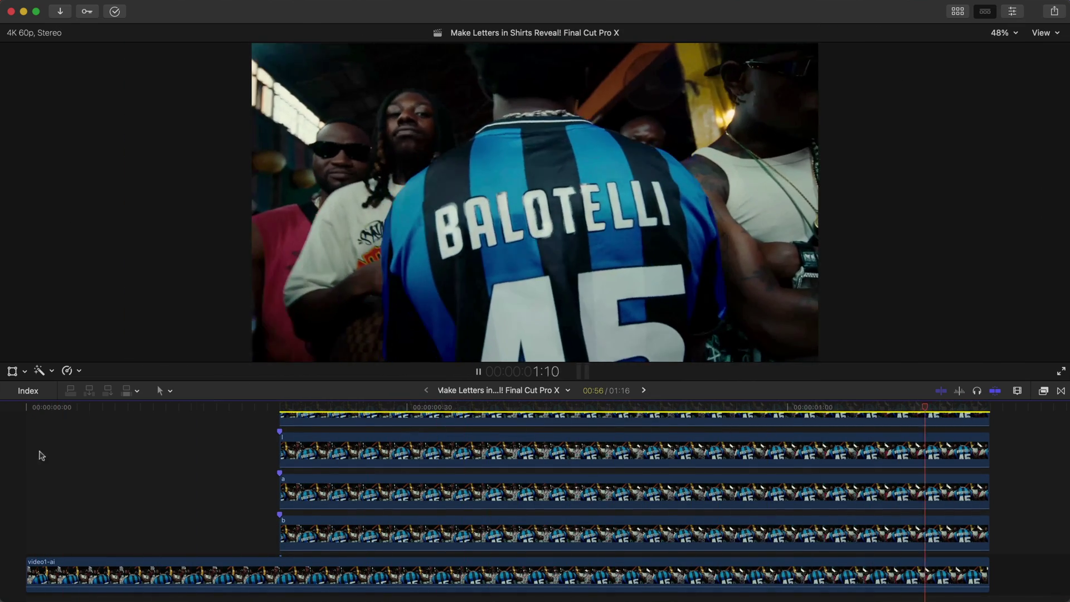
pyautogui.scroll(3, 446, 490)
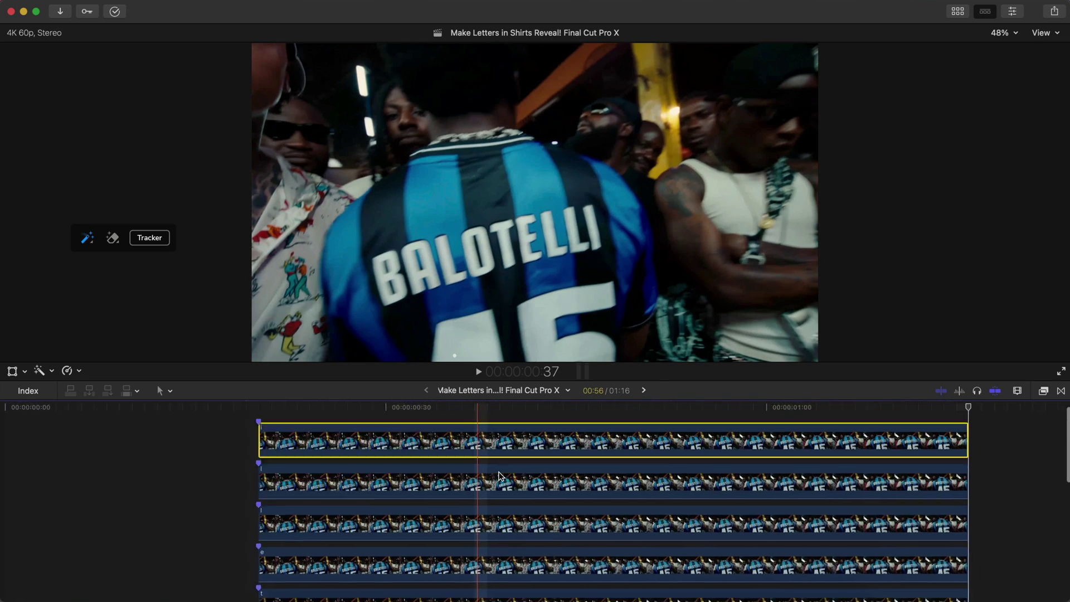
# Trim the start of clip a to frame 25, five frames after clip b begins
pyautogui.click(348, 464)
pyautogui.scroll(-2, 335, 474)
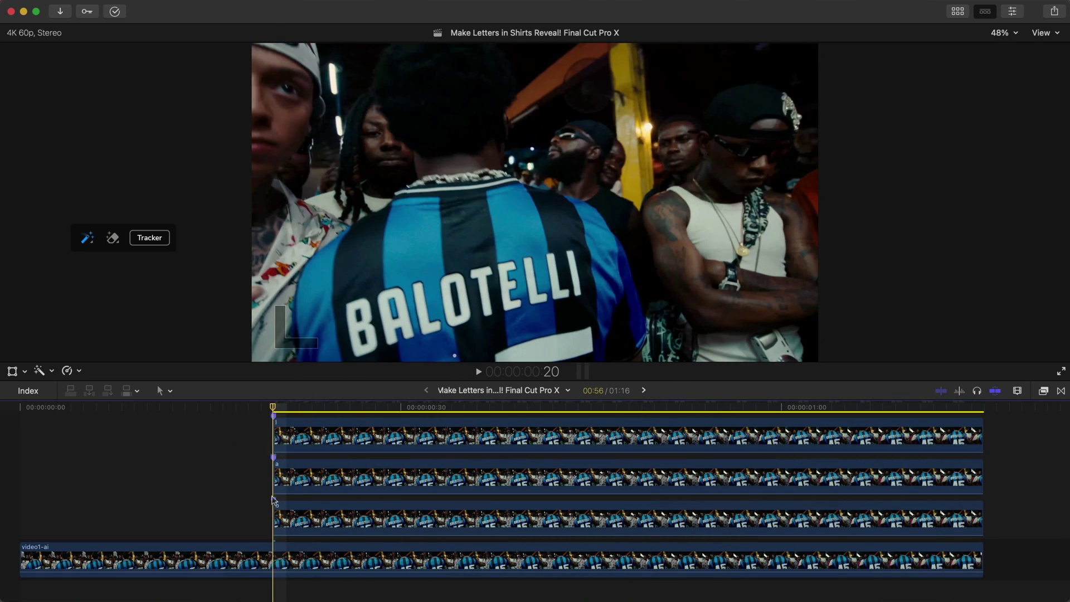
pyautogui.click(278, 518)
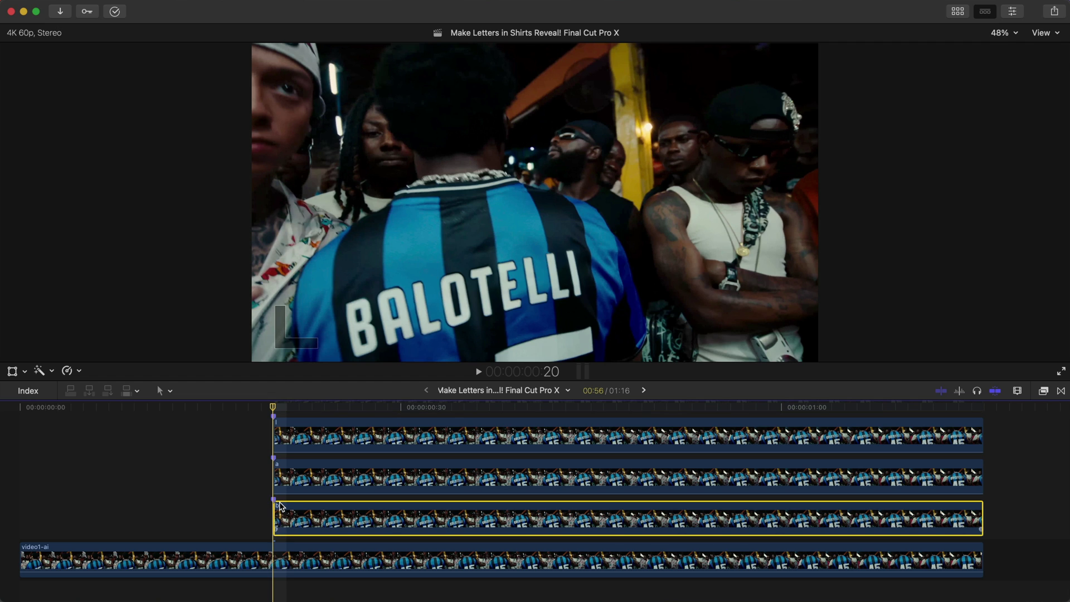
pyautogui.hscroll(2, 280, 507)
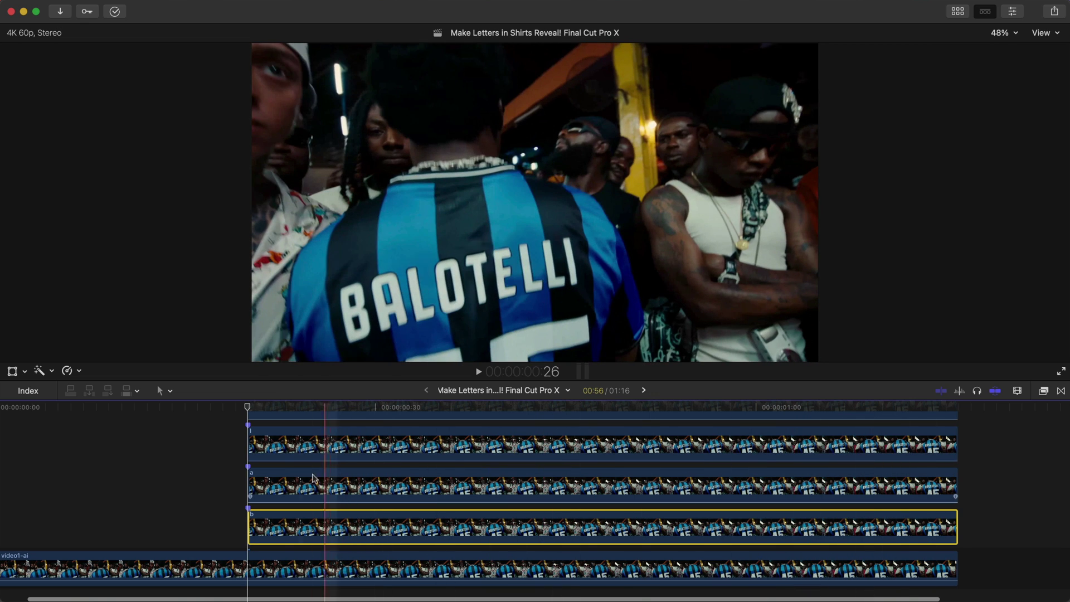
pyautogui.press('space')
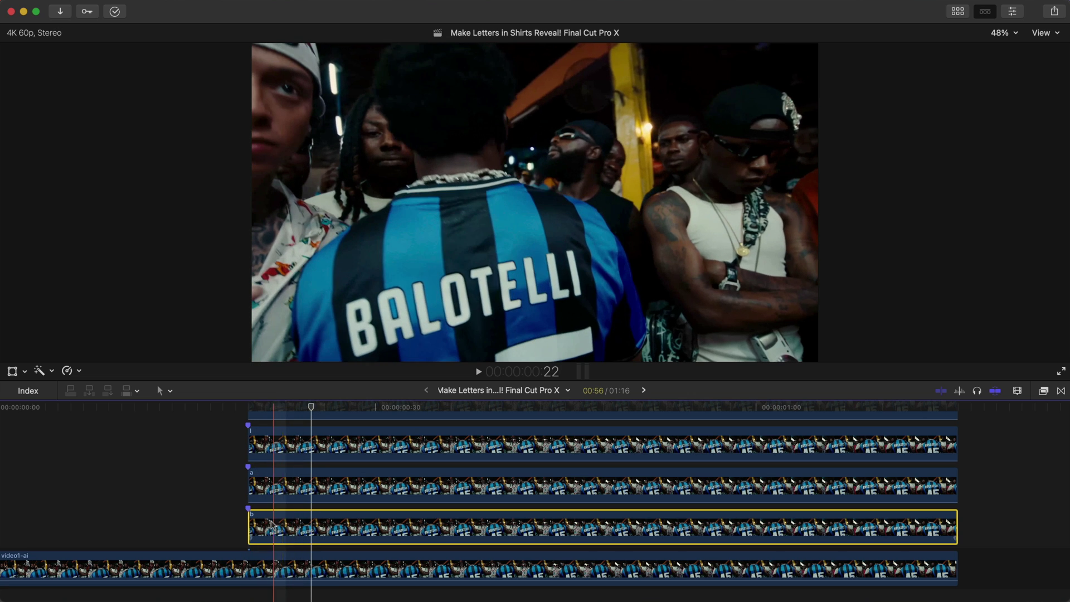
pyautogui.click(259, 483)
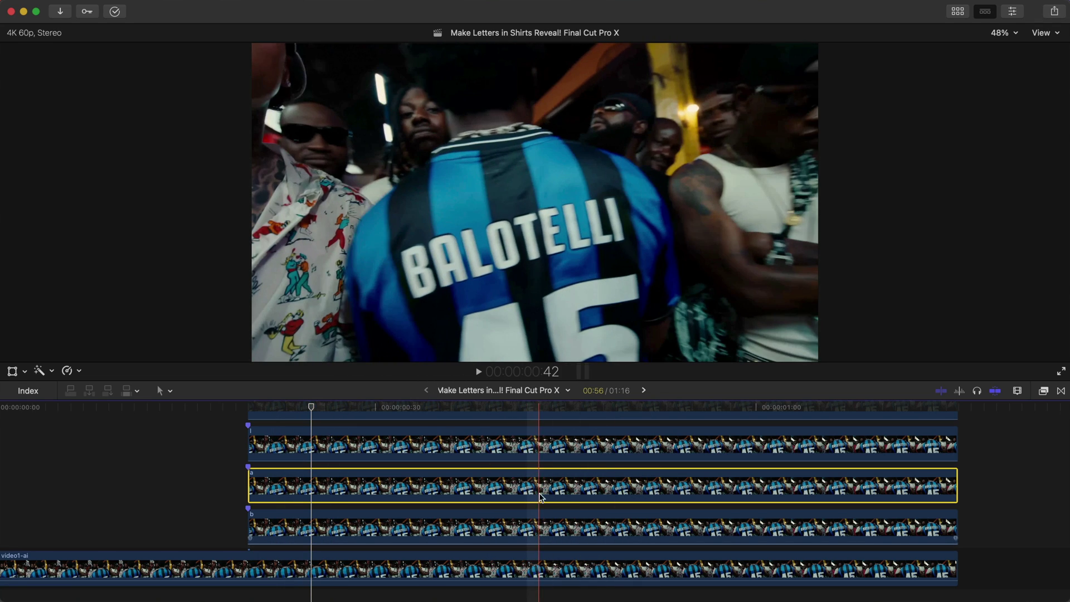
pyautogui.moveTo(250, 483); pyautogui.dragTo(312, 483)
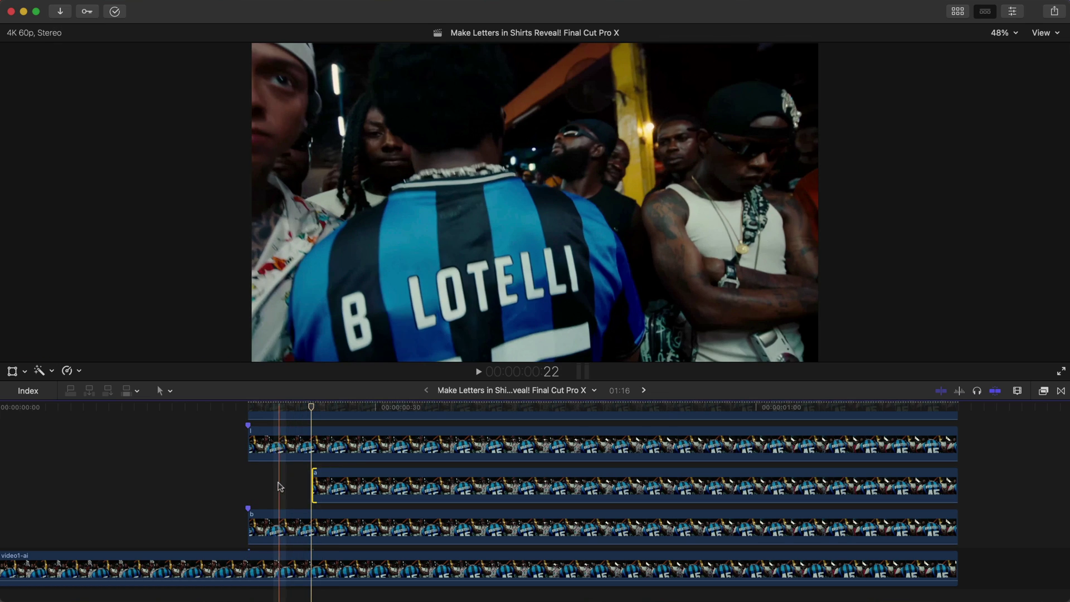
pyautogui.click(313, 485)
# Select the clip above clip a and toggle its visibility to check which jersey letter it holds
pyautogui.scroll(2, 312, 486)
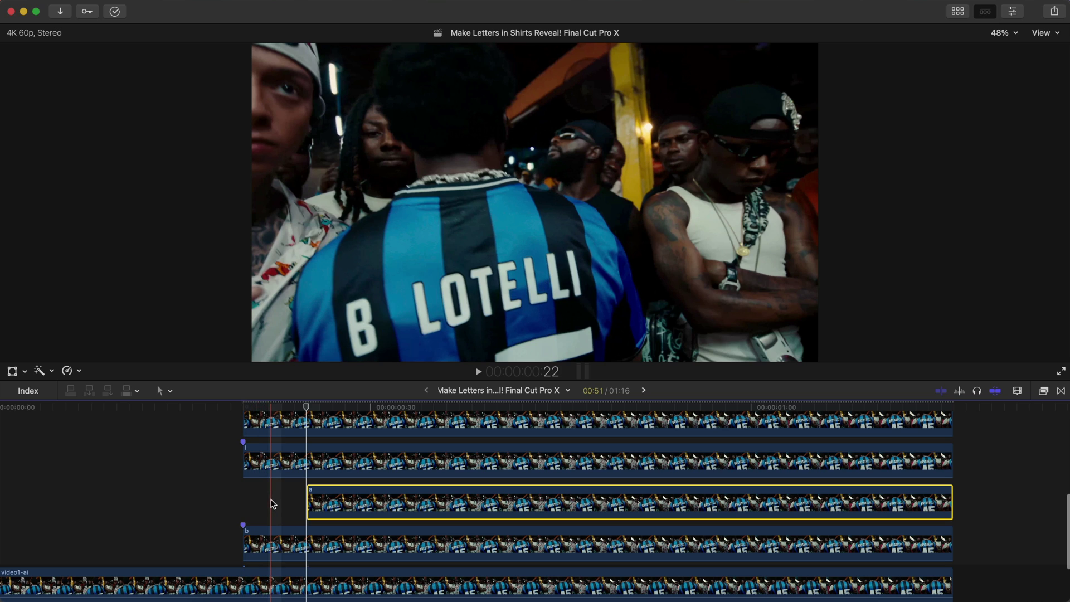
pyautogui.scroll(2, 310, 497)
pyautogui.hscroll(2, 310, 497)
pyautogui.click(306, 497)
pyautogui.hscroll(2, 305, 498)
pyautogui.hscroll(1, 305, 497)
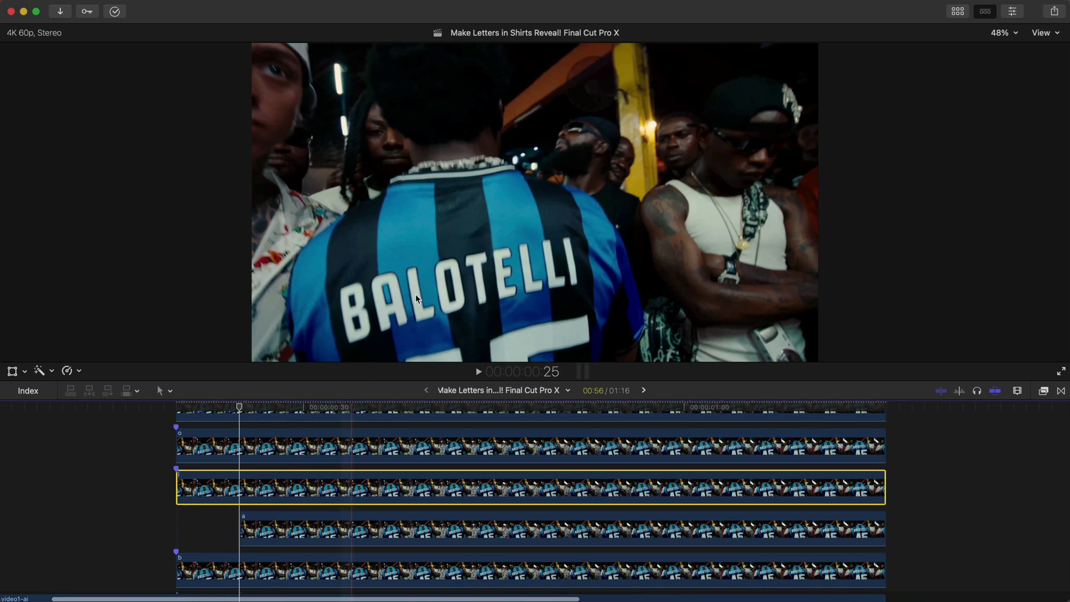
pyautogui.press('v')
pyautogui.press('v')
pyautogui.press('v')
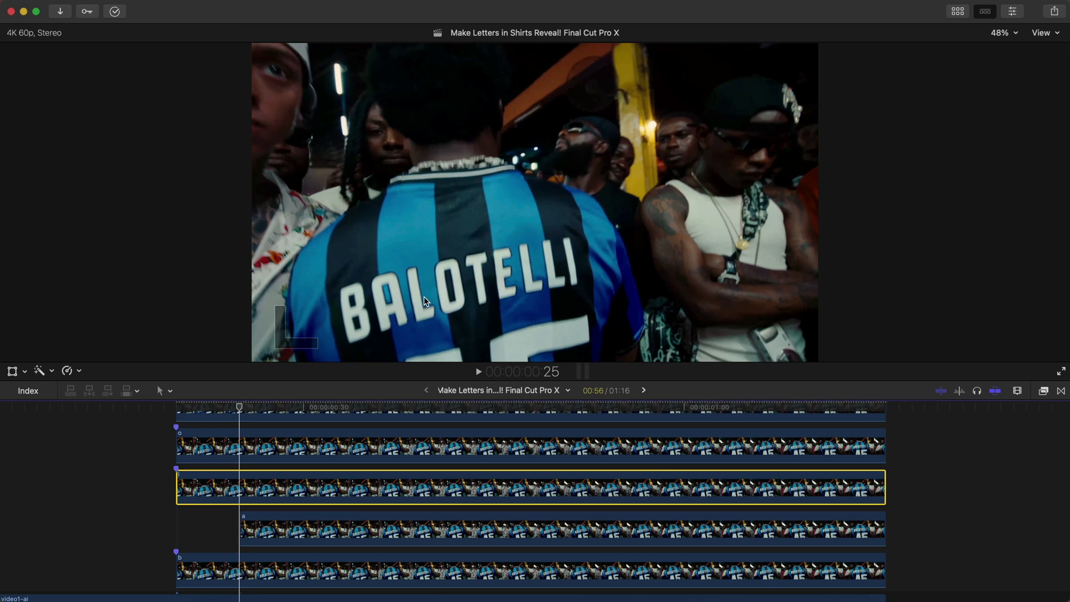
pyautogui.press('v')
pyautogui.press('v')
pyautogui.press('v')
pyautogui.press('v')
pyautogui.press('v')
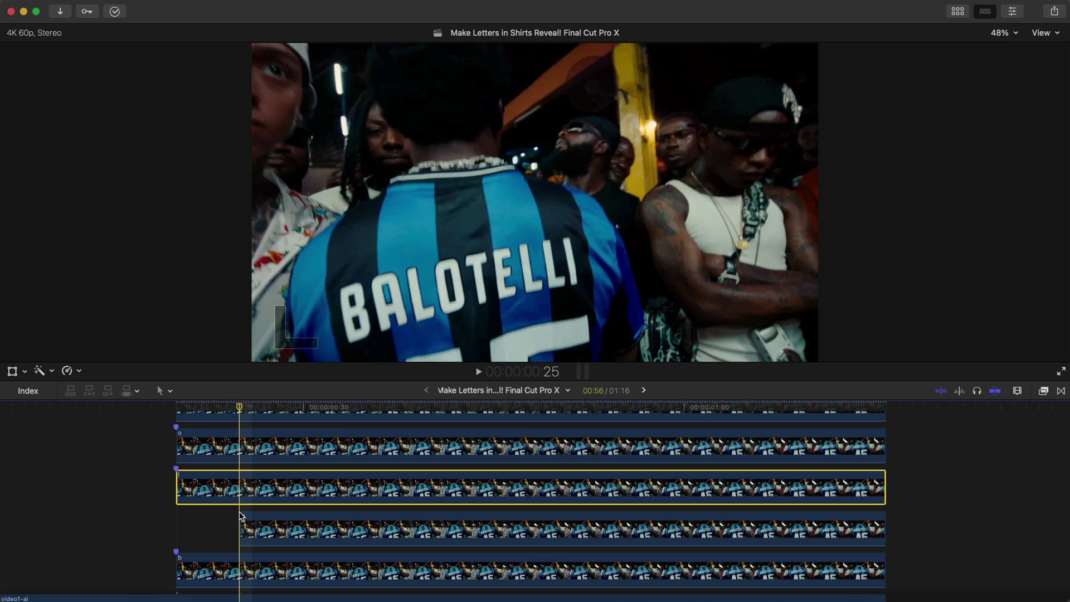
# Trim the start of the l clip above clip a to frame 30
pyautogui.press('Right')
pyautogui.press('Right')
pyautogui.press('Right')
pyautogui.press('Right')
pyautogui.press('Right')
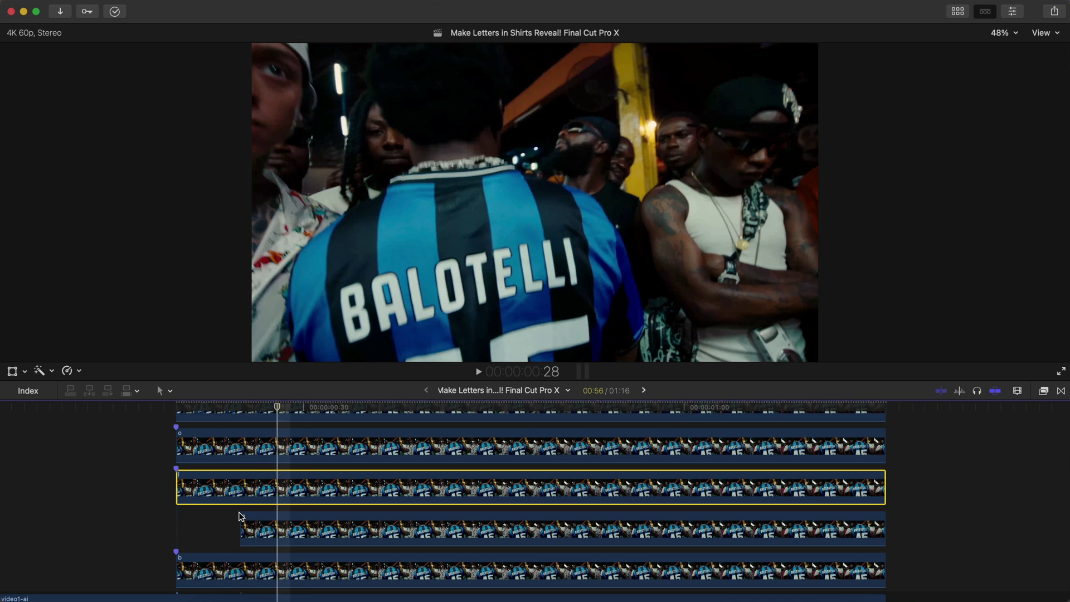
pyautogui.click(179, 482)
pyautogui.moveTo(178, 481); pyautogui.dragTo(304, 481)
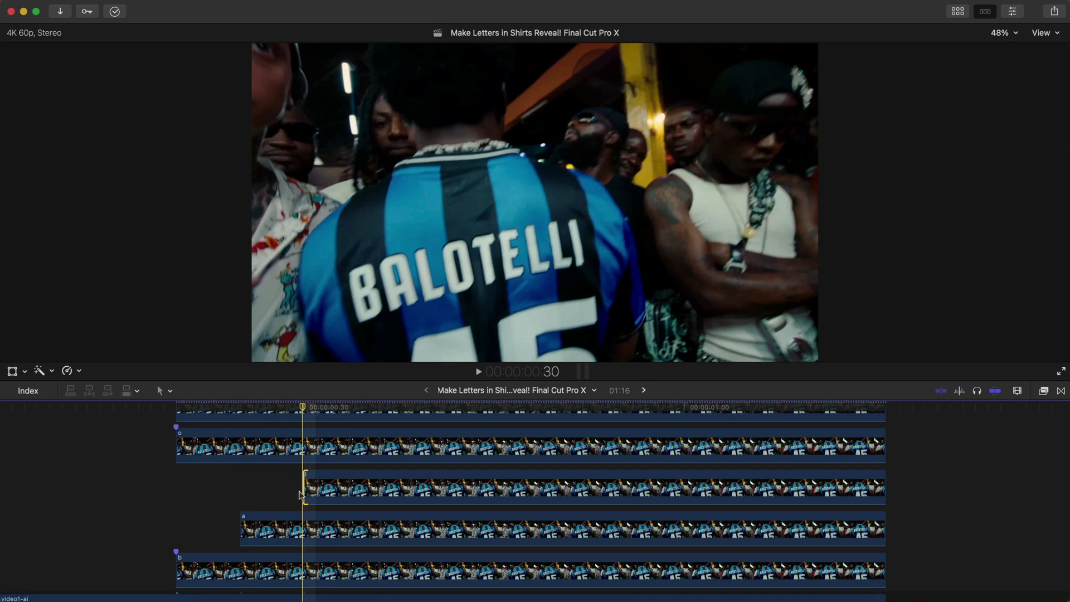
# Trim the start of clip o to frame 35, five frames after the l clip below it
pyautogui.scroll(2, 302, 530)
pyautogui.hscroll(1, 303, 531)
pyautogui.click(227, 547)
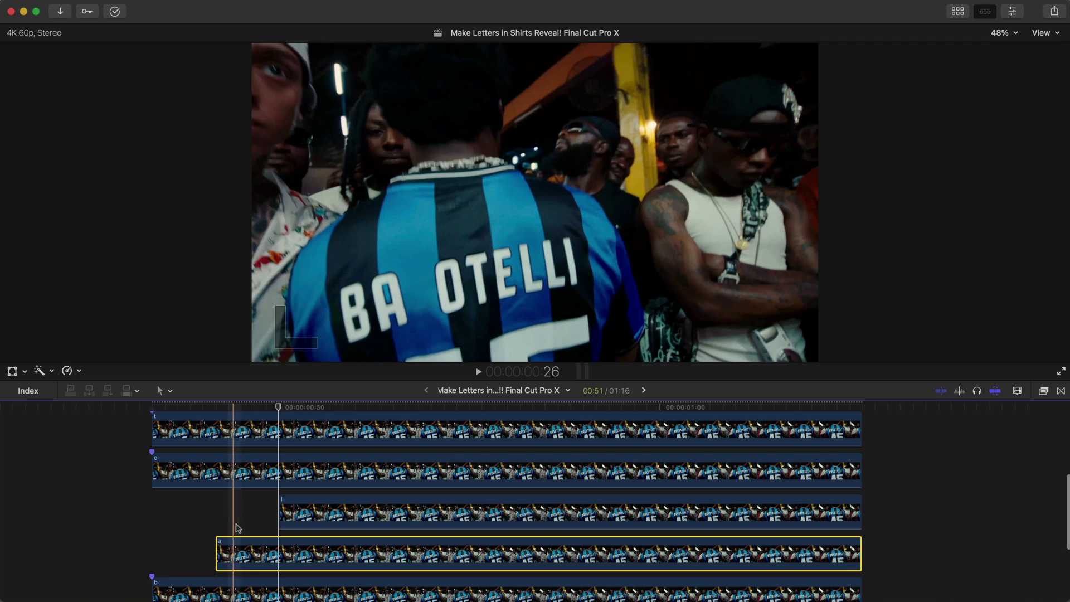
pyautogui.scroll(-3, 282, 527)
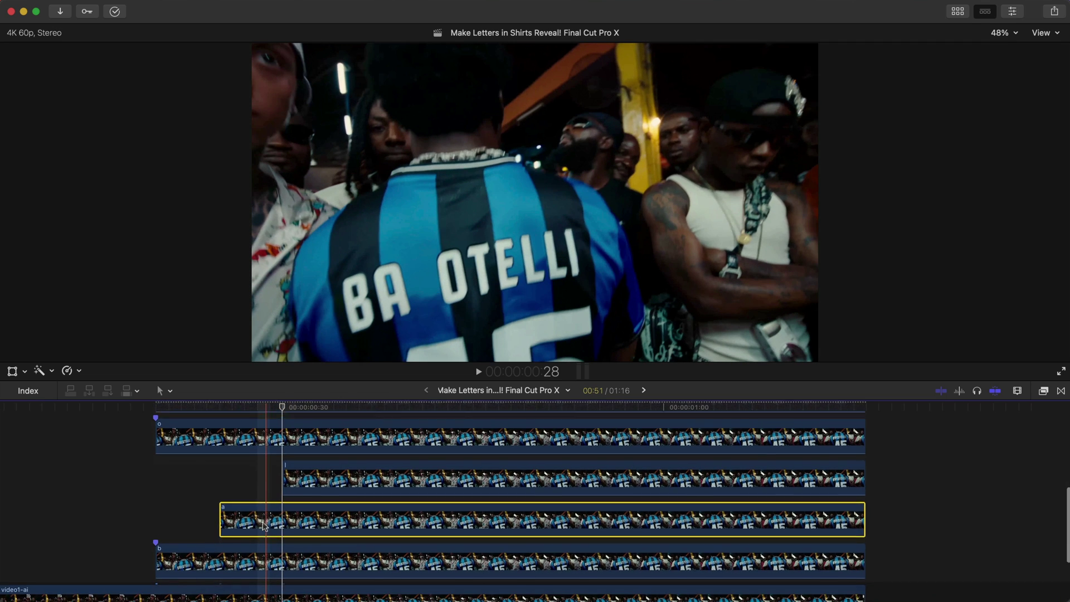
pyautogui.scroll(4, 285, 518)
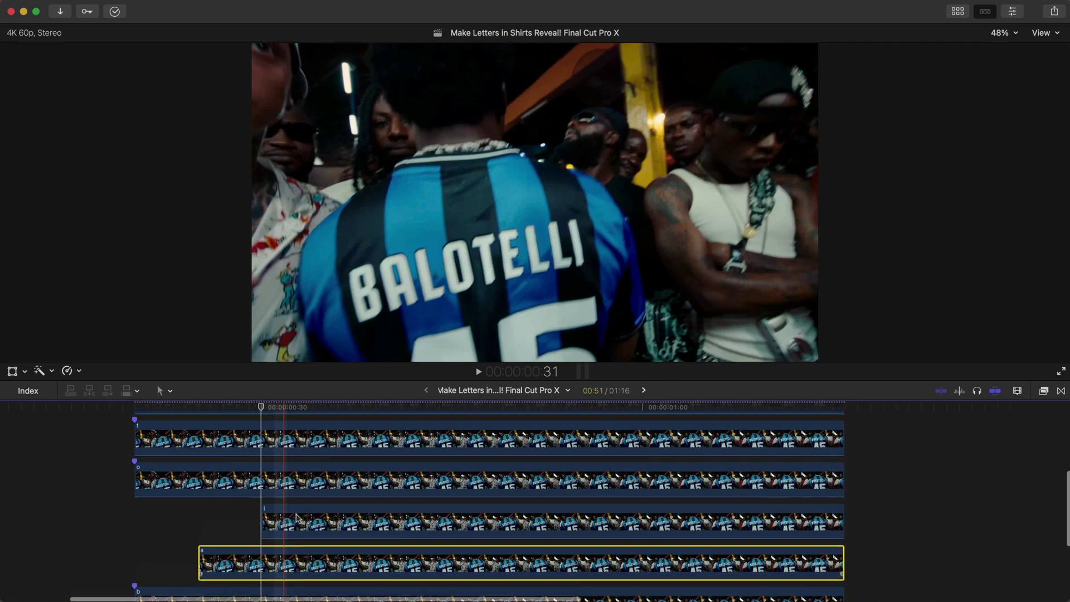
pyautogui.press('Right')
pyautogui.press('Right')
pyautogui.press('Right')
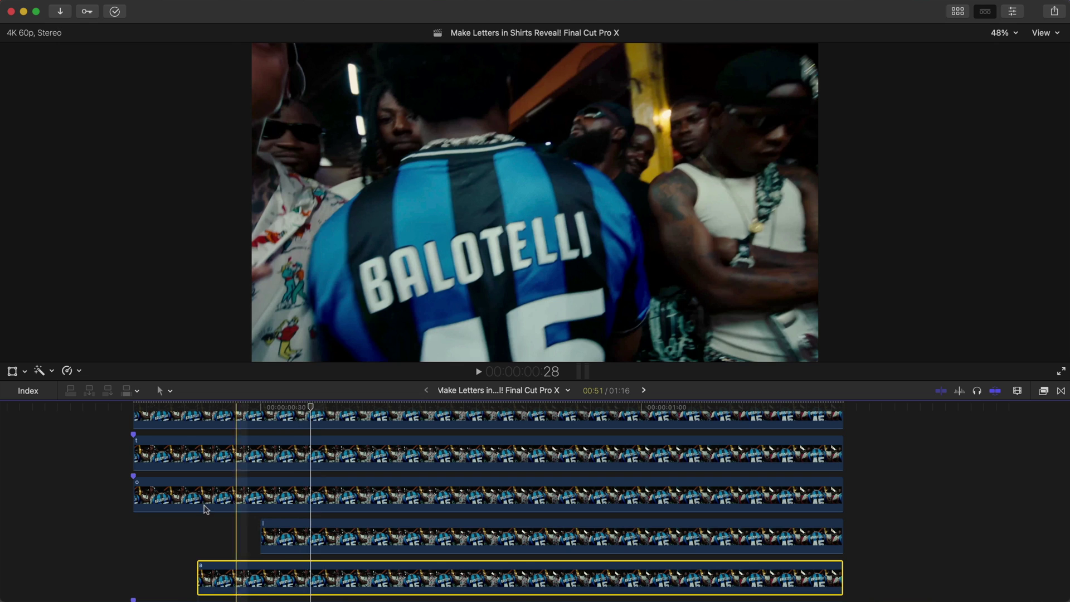
pyautogui.moveTo(135, 494); pyautogui.dragTo(327, 490)
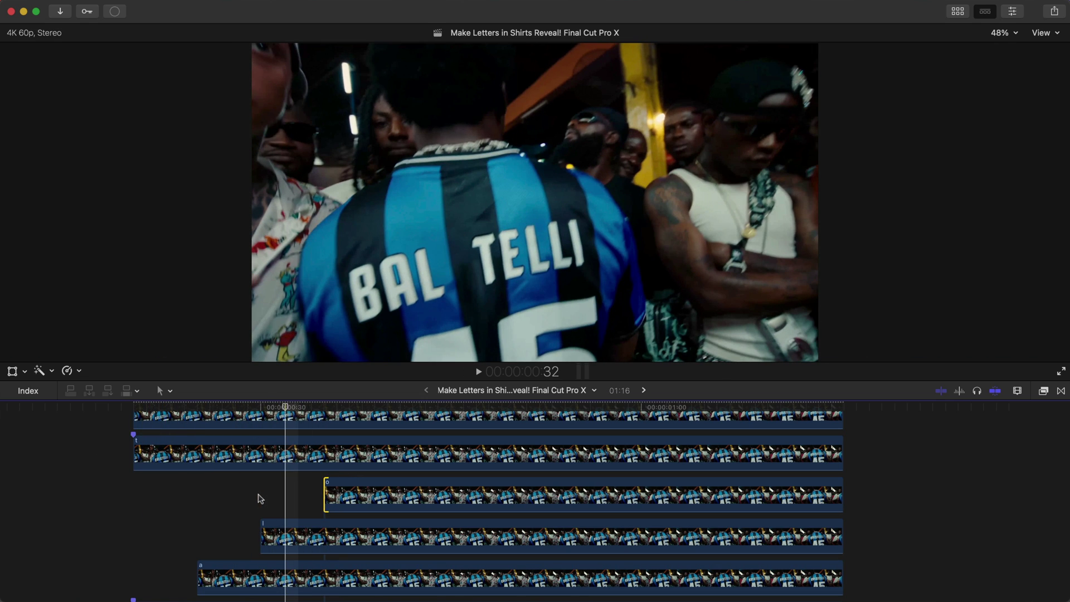
# Trim the start of clip t to frame 40, five frames after clip o
pyautogui.press('Right')
pyautogui.press('Right')
pyautogui.press('Right')
pyautogui.hscroll(2, 295, 501)
pyautogui.scroll(1, 295, 502)
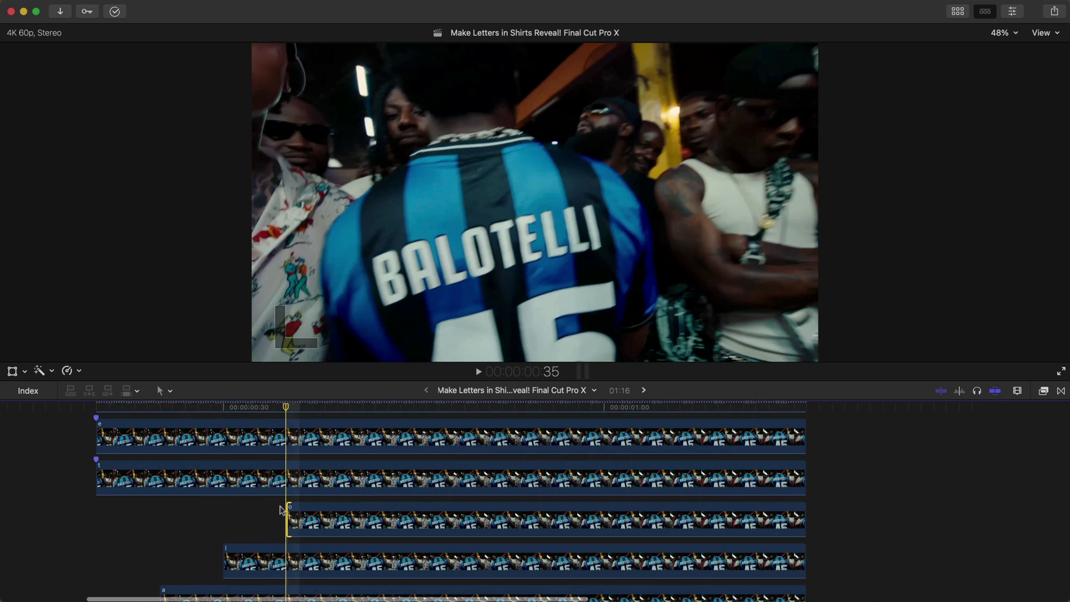
pyautogui.press('Right')
pyautogui.press('Right')
pyautogui.press('Right')
pyautogui.press('Right')
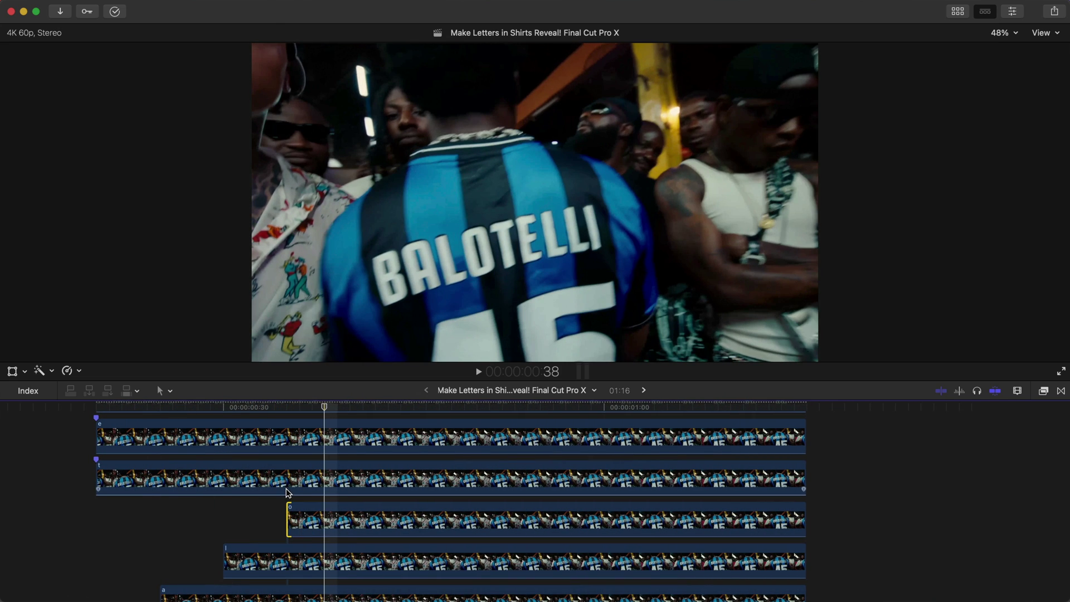
pyautogui.click(95, 475)
pyautogui.moveTo(96, 475); pyautogui.dragTo(351, 475)
# Trim the start of clip e to frame 45, five frames after clip t
pyautogui.scroll(2, 353, 484)
pyautogui.hscroll(1, 354, 484)
pyautogui.press('Right')
pyautogui.press('Right')
pyautogui.press('Right')
pyautogui.press('Right')
pyautogui.press('Right')
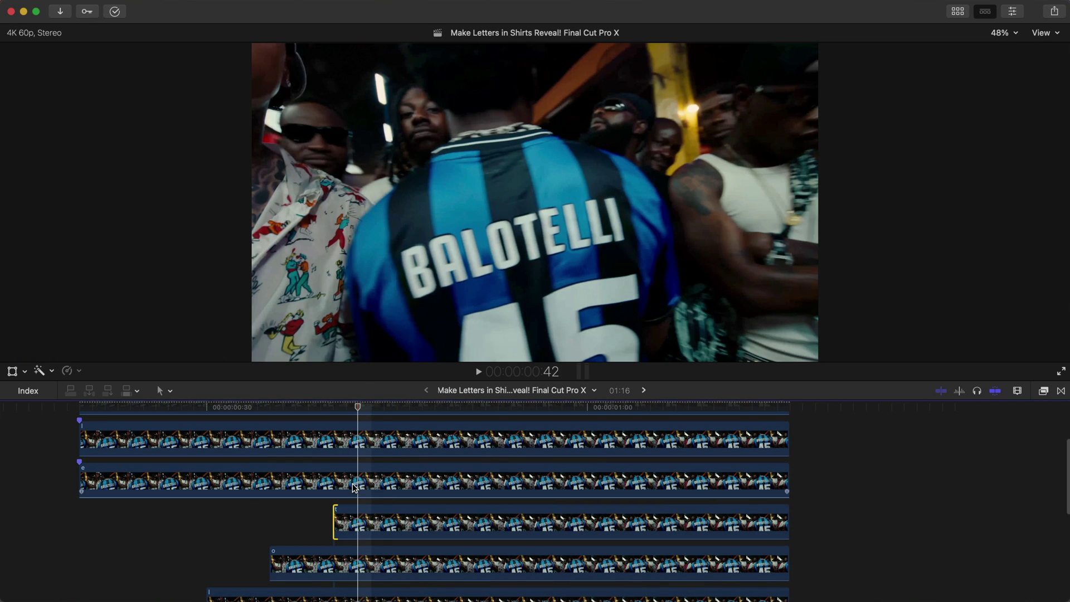
pyautogui.moveTo(81, 481); pyautogui.dragTo(396, 481)
# Trim the starts of the two l clips above clip e to frames 50 and 55, and the i clip's start to 1:00
pyautogui.hscroll(2, 219, 454)
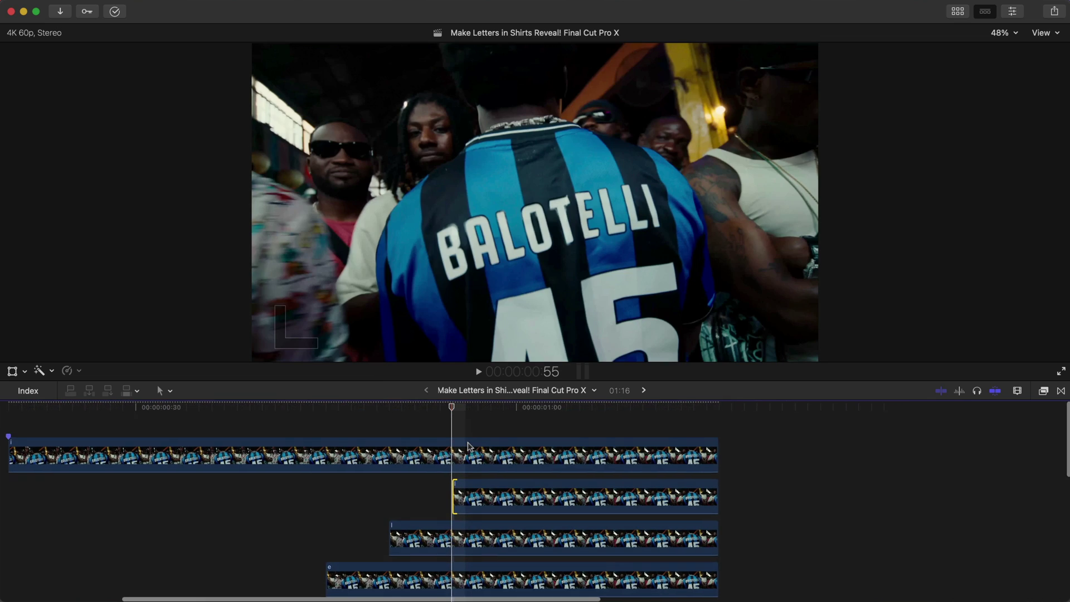
pyautogui.hscroll(1, 442, 461)
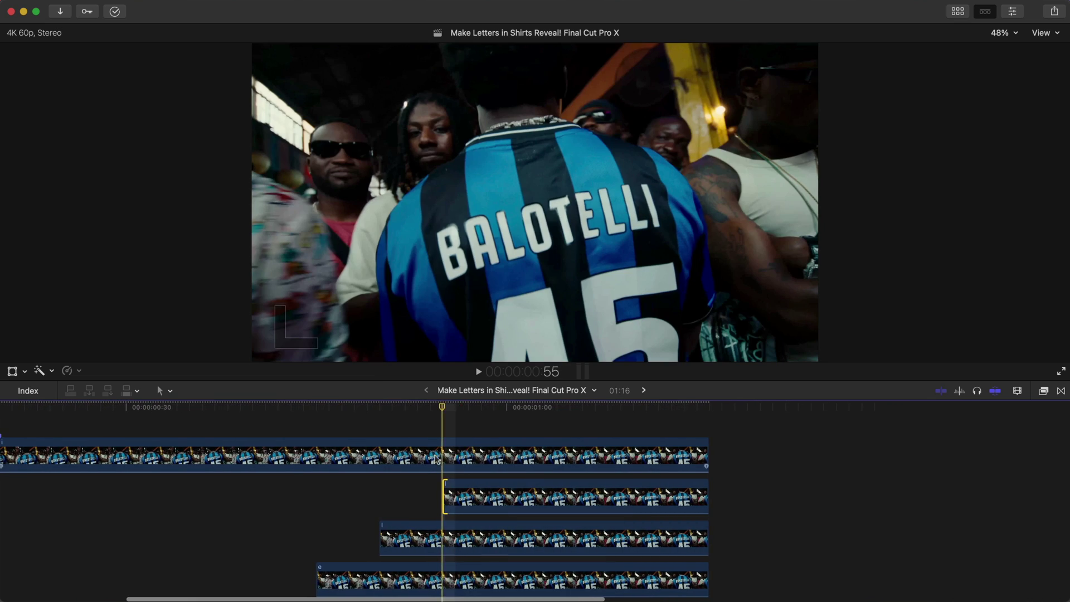
pyautogui.press('Right')
pyautogui.press('Right')
pyautogui.press('Right')
pyautogui.press('Right')
pyautogui.press('Right')
pyautogui.hscroll(-1, 52, 440)
pyautogui.moveTo(53, 442); pyautogui.dragTo(556, 450)
pyautogui.scroll(-2, 556, 450)
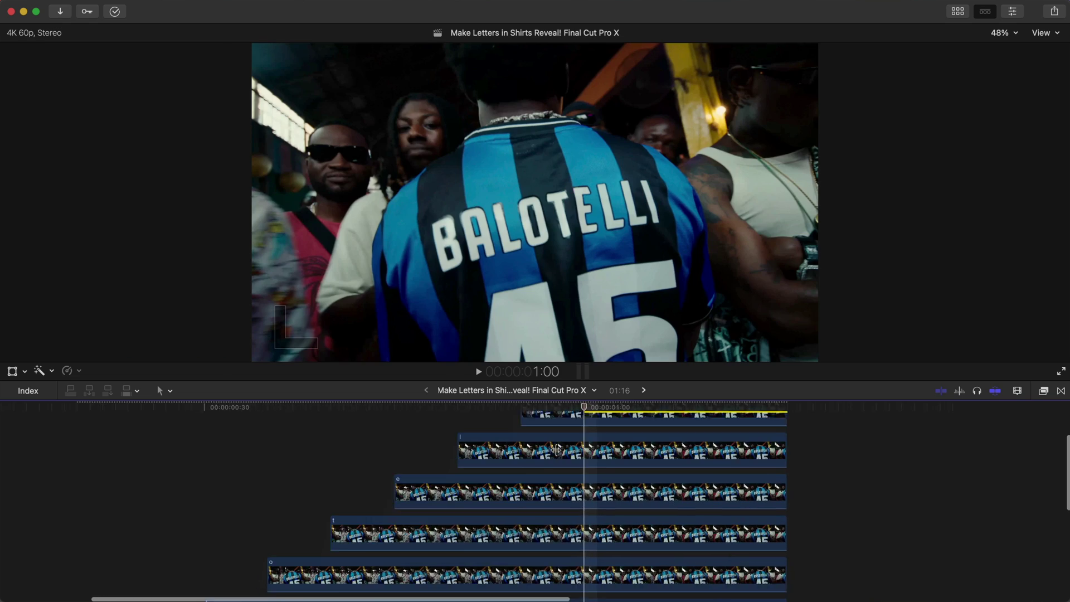
# Return to the base of the clip stack and play the letter reveal from before clip b
pyautogui.hscroll(-4, 556, 449)
pyautogui.scroll(-5, 556, 450)
pyautogui.scroll(2, 233, 483)
pyautogui.click(211, 409)
pyautogui.click(245, 1)
pyautogui.click(277, 285)
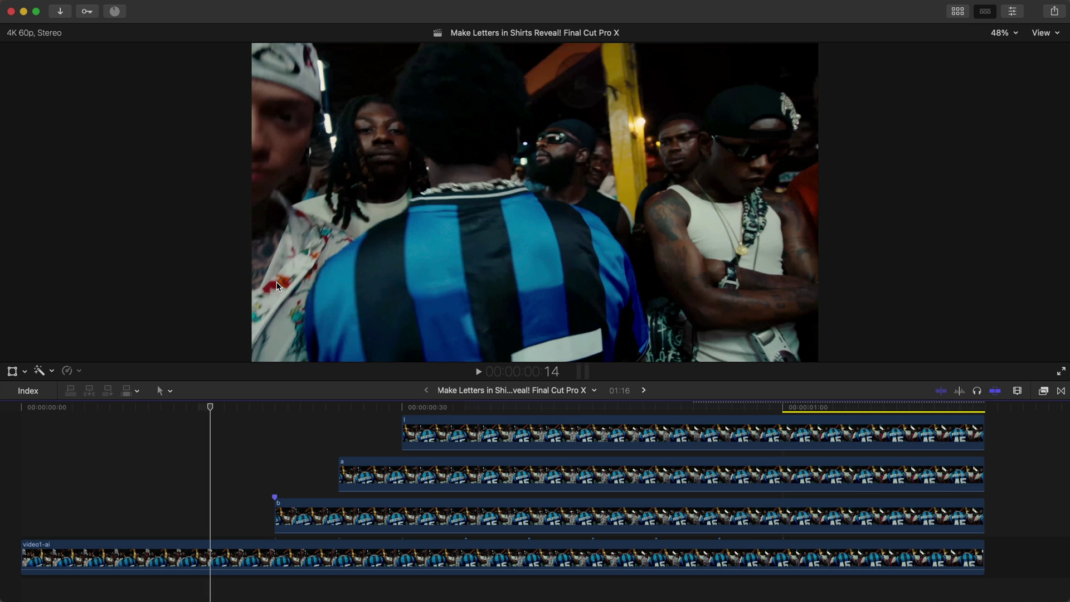
pyautogui.press('space')
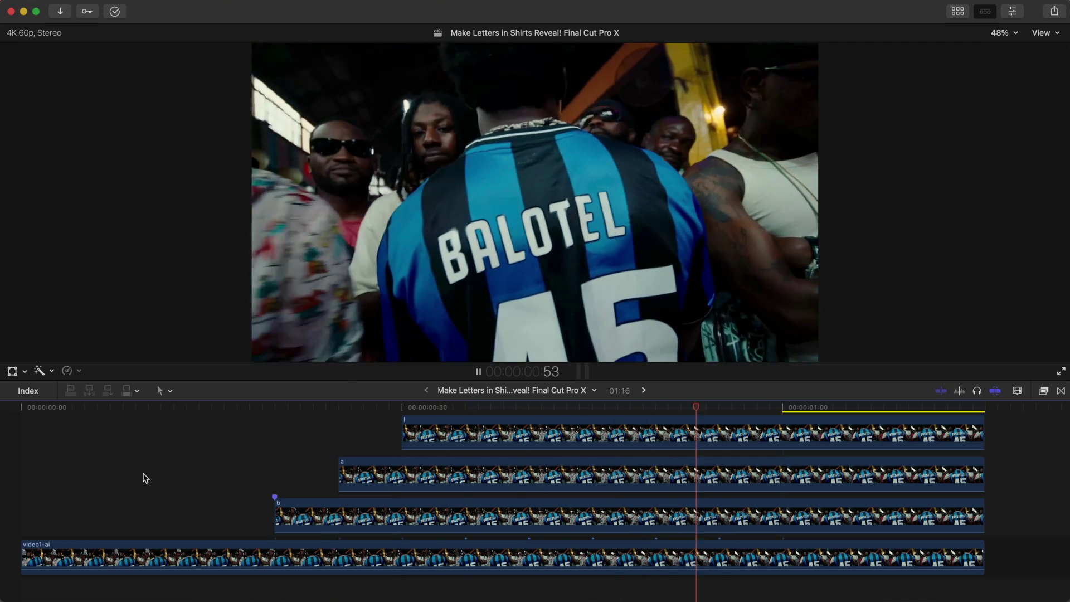
pyautogui.press('space')
pyautogui.press('space')
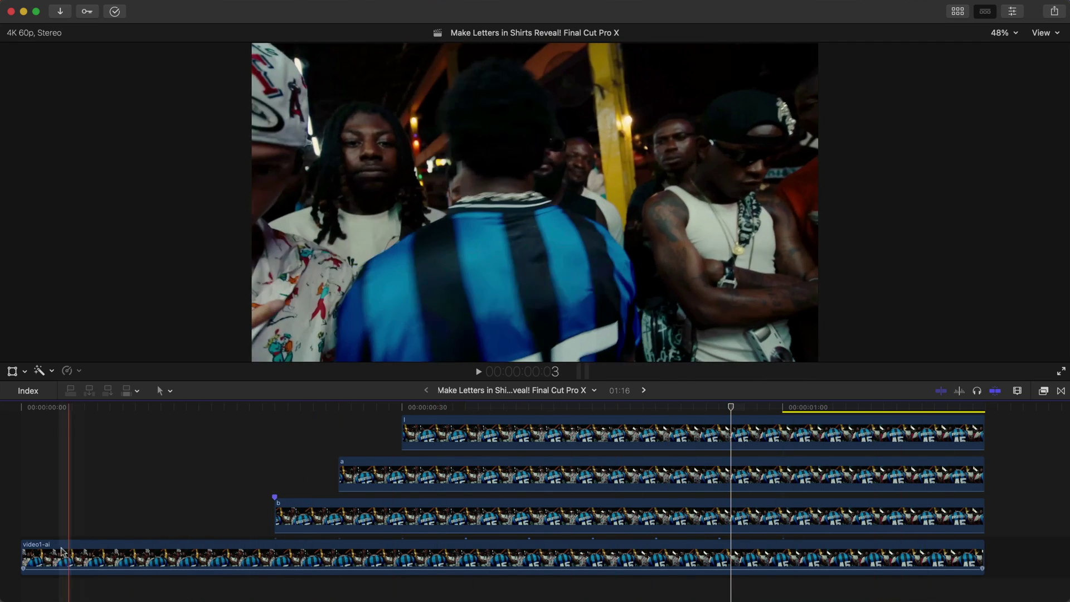
# Trim nine frames off the start of video1-ai to shorten the project to 01:07, and play back the reveal
pyautogui.moveTo(24, 549); pyautogui.dragTo(139, 550)
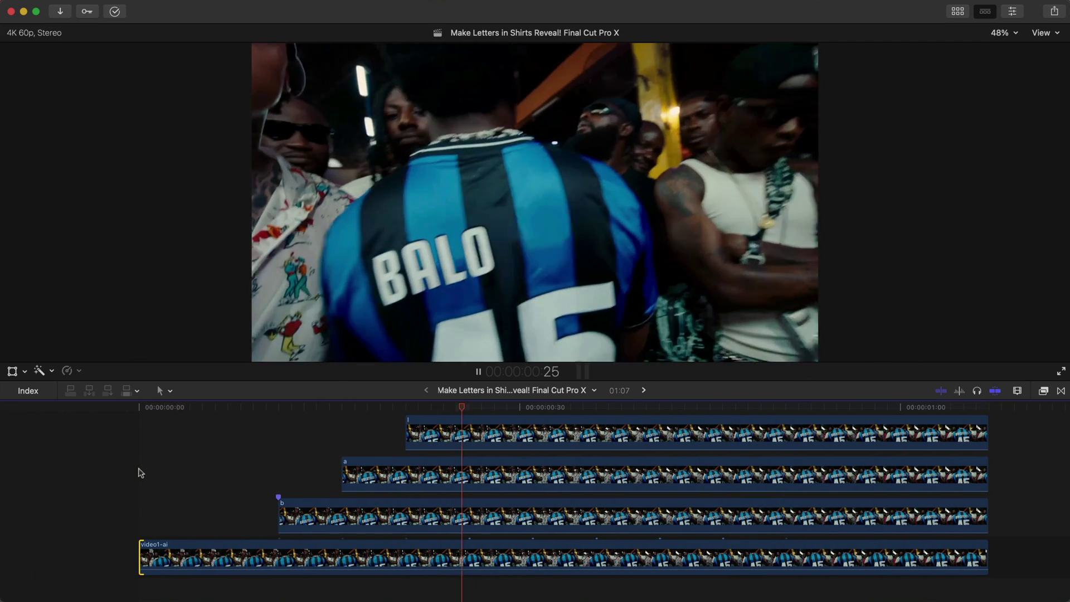
pyautogui.press('space')
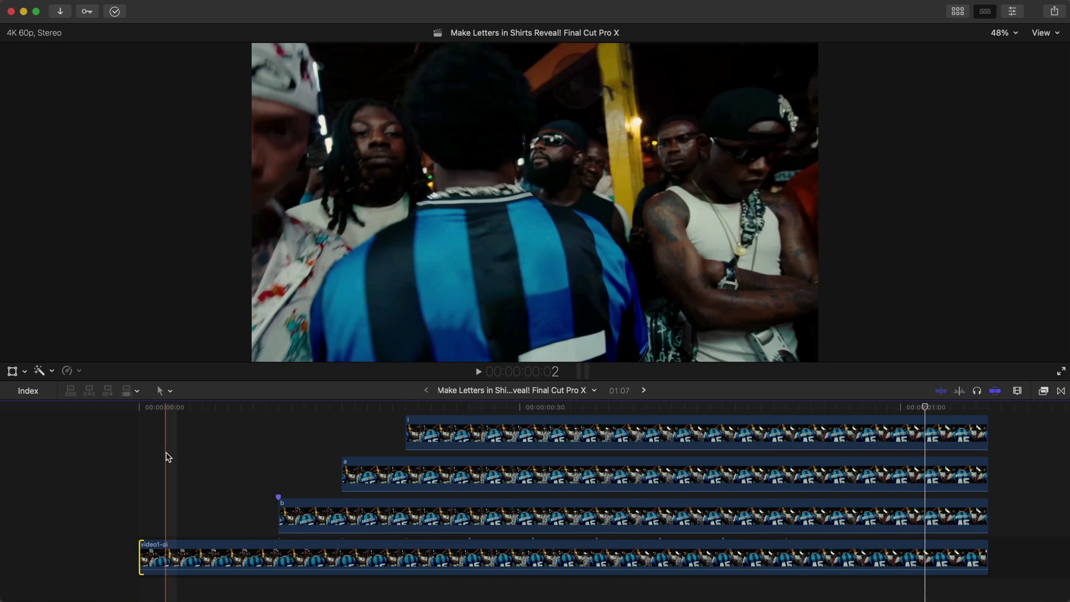
pyautogui.press('space')
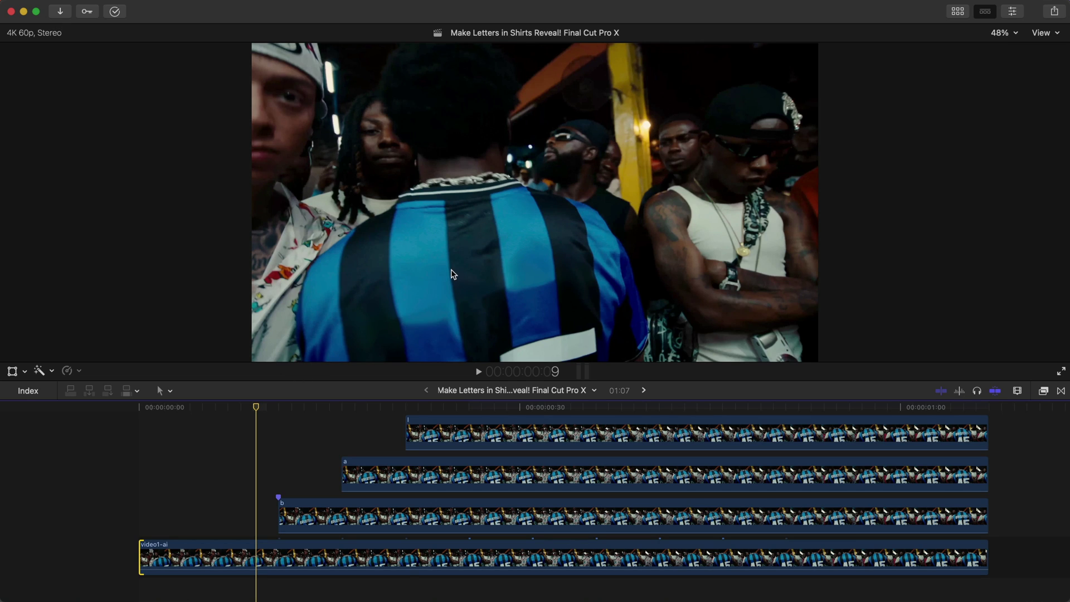
pyautogui.moveTo(256, 408); pyautogui.dragTo(759, 408)
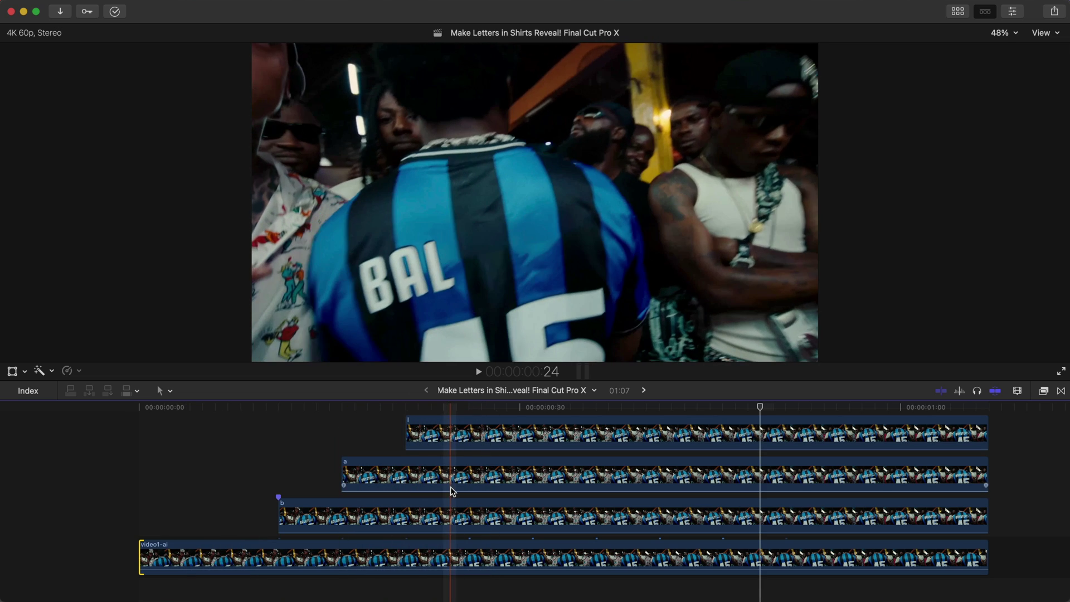
# Randomize the reveal order by trimming the starts of clip e to frame 22, clip o to about 44, and the l clip above a to about 29
pyautogui.scroll(5, 450, 486)
pyautogui.hscroll(5, 450, 487)
pyautogui.click(417, 450)
pyautogui.hscroll(-3, 417, 450)
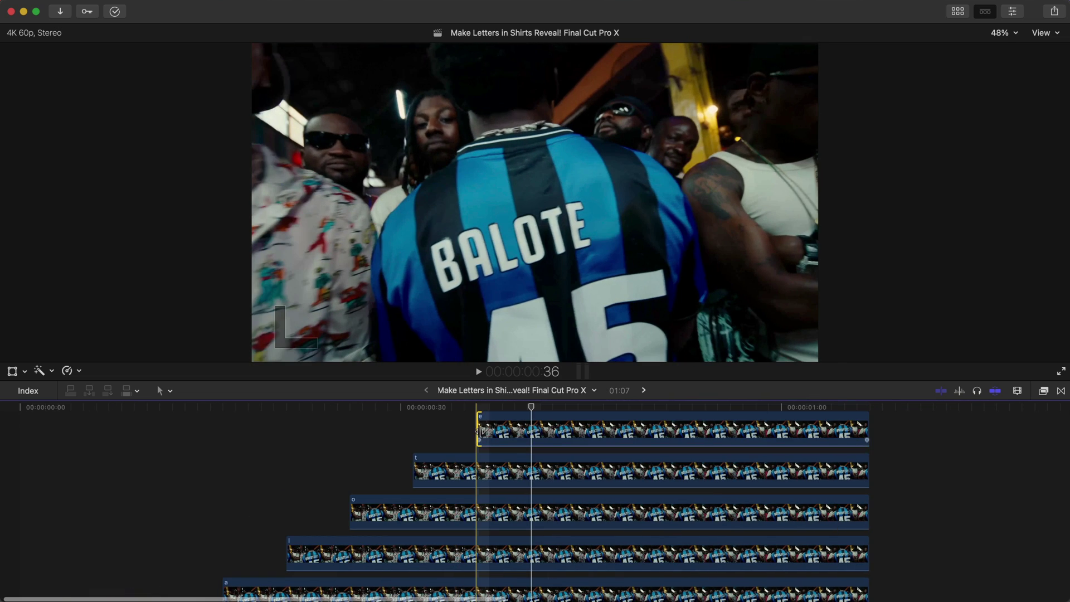
pyautogui.moveTo(478, 432); pyautogui.dragTo(299, 432)
pyautogui.moveTo(351, 506); pyautogui.dragTo(580, 506)
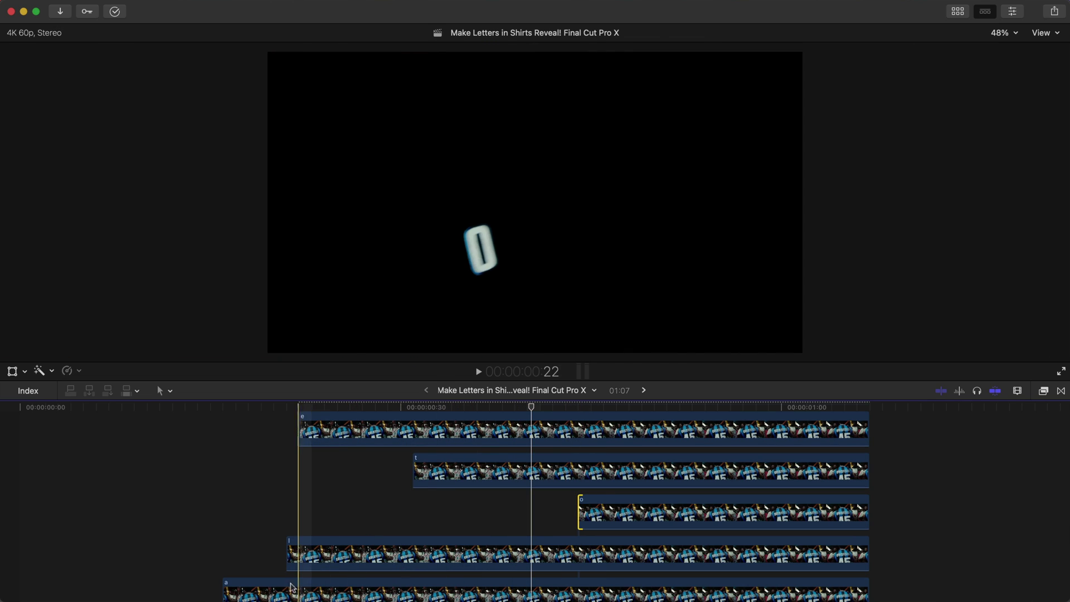
pyautogui.moveTo(287, 562); pyautogui.dragTo(388, 561)
# Trim the start of clip a to about frame 25 and play the reordered letter reveal
pyautogui.scroll(-3, 387, 549)
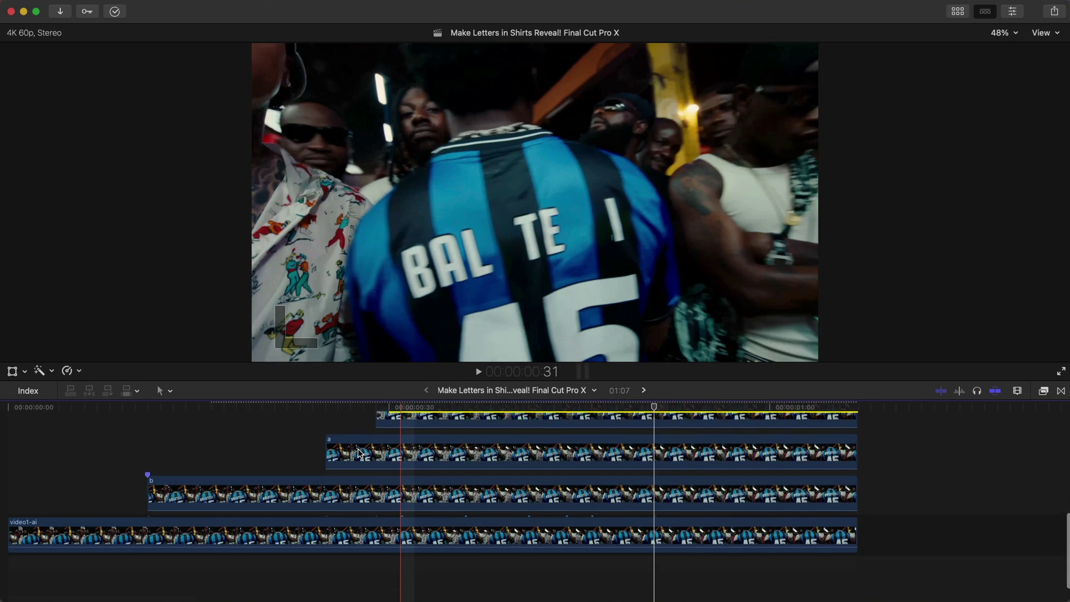
pyautogui.scroll(5, 358, 449)
pyautogui.scroll(-3, 358, 449)
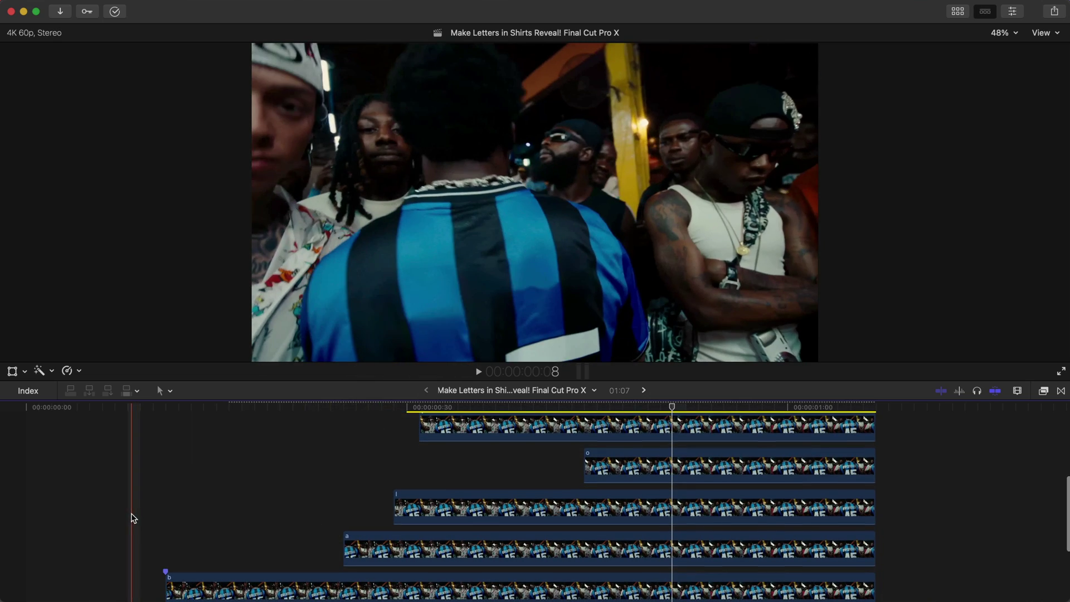
pyautogui.scroll(-3, 146, 462)
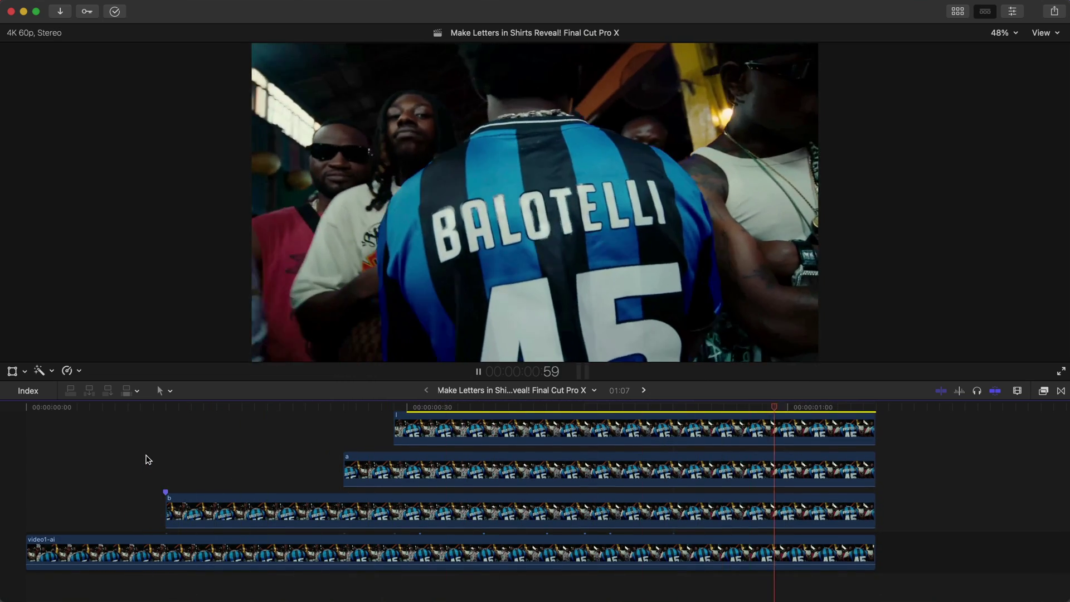